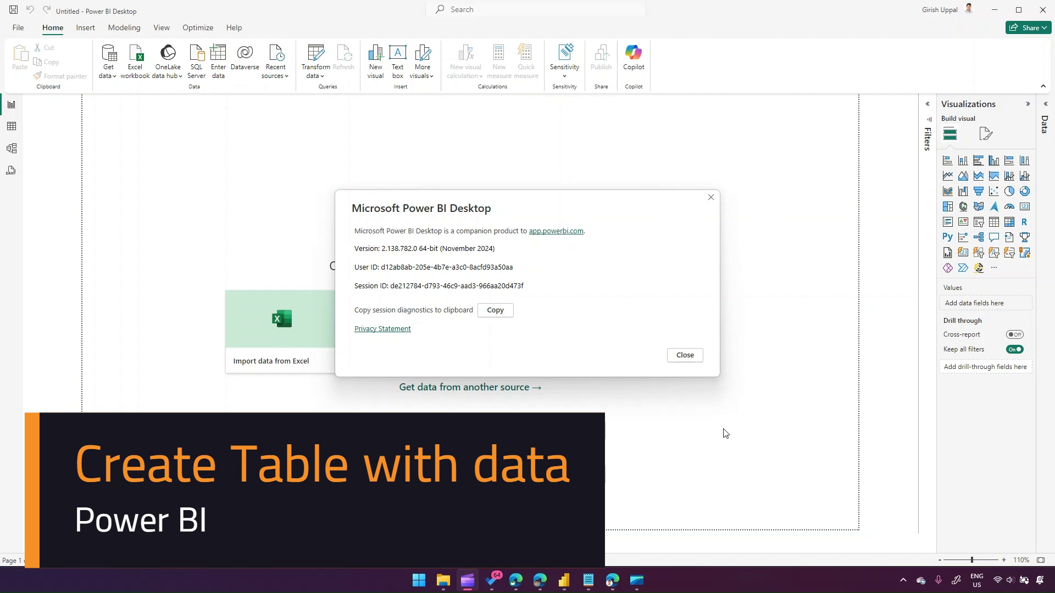
# - Close the About dialog, expand the empty Data pane, and begin a hand-entered table
pyautogui.click(693, 357)
pyautogui.click(1047, 107)
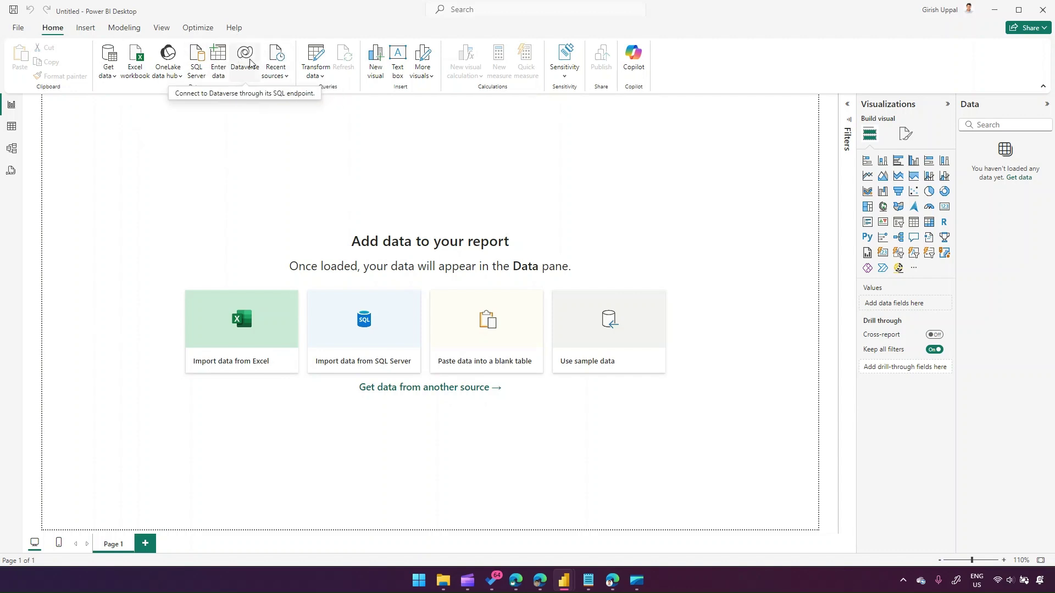
pyautogui.click(218, 65)
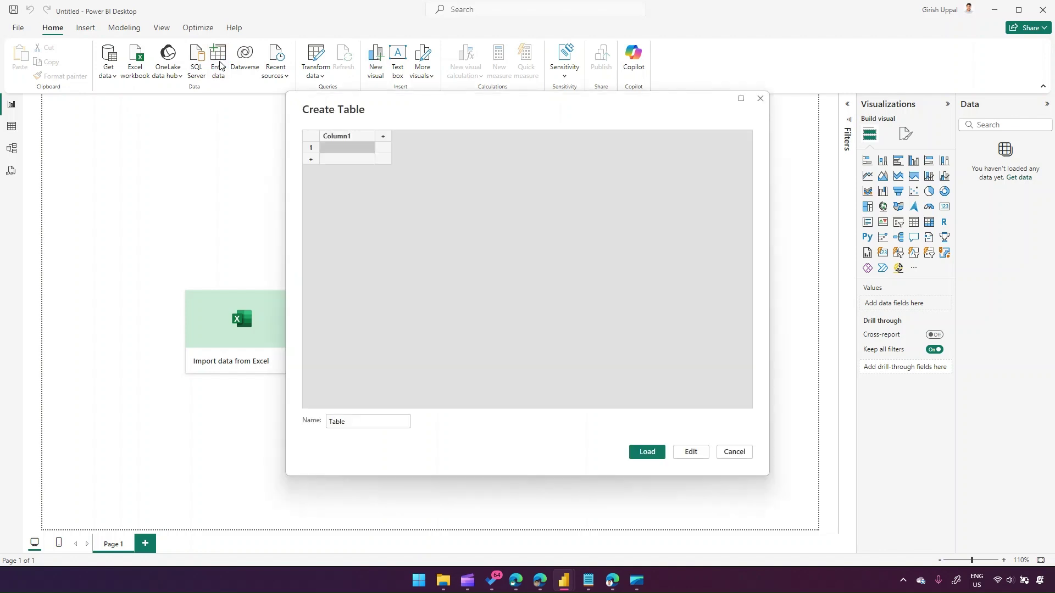
# - Rename the new table to TableUsingInterface and add three more columns
pyautogui.click(353, 423)
pyautogui.write('UsingInterface')
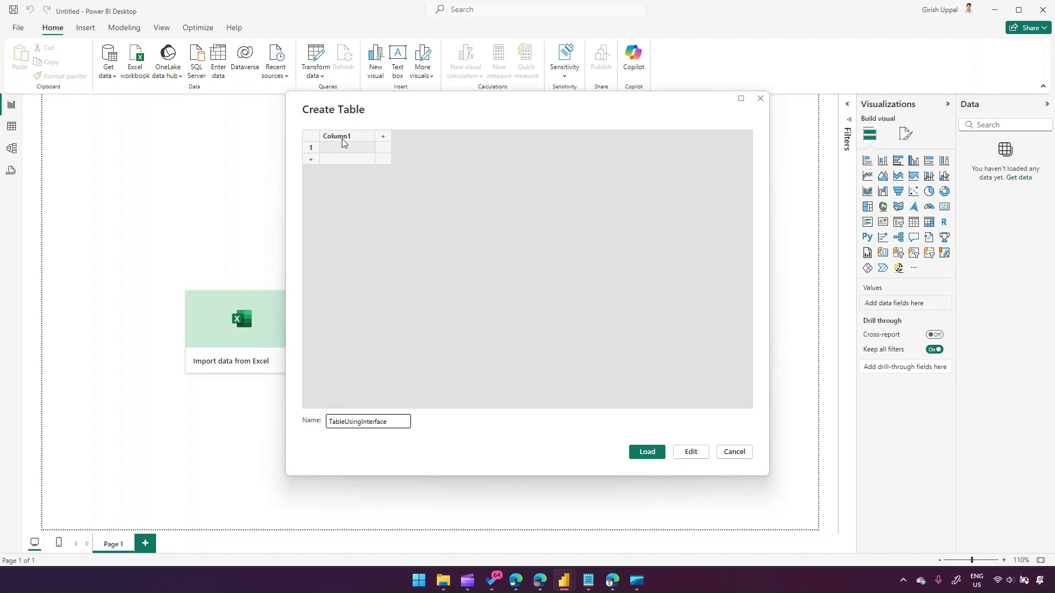
pyautogui.click(383, 136)
pyautogui.click(438, 136)
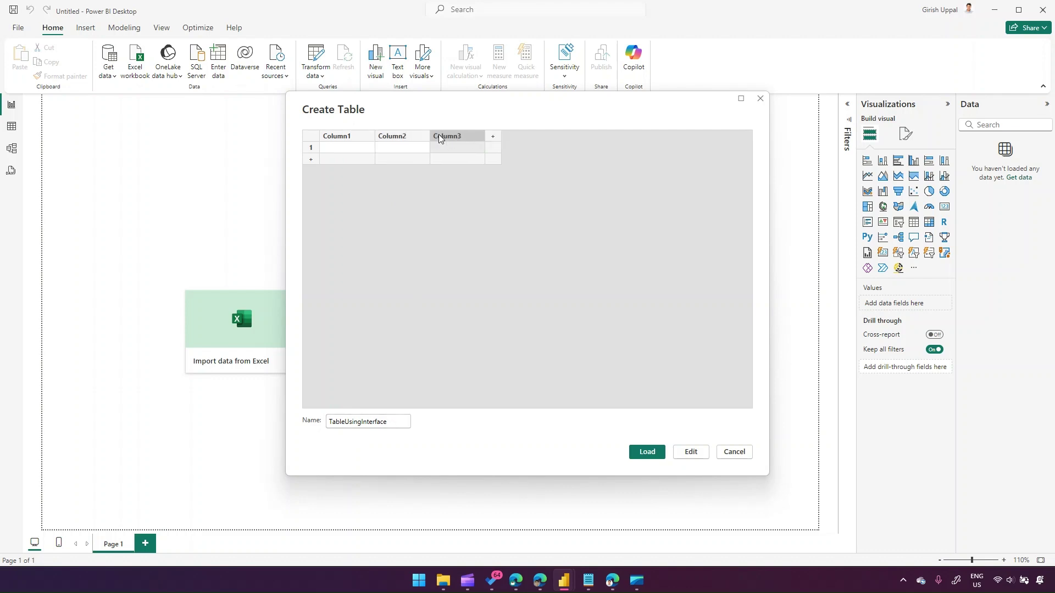
pyautogui.click(499, 137)
# - Insert, delete and cut columns until only Column1, Column3 and Column5 remain
pyautogui.rightClick(446, 137)
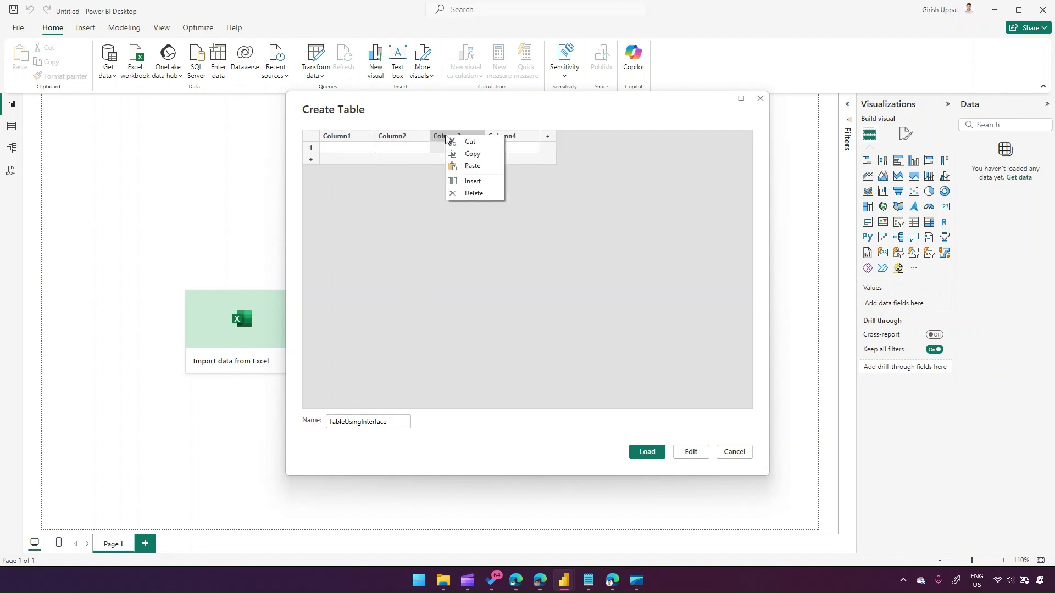
pyautogui.click(472, 181)
pyautogui.rightClick(411, 135)
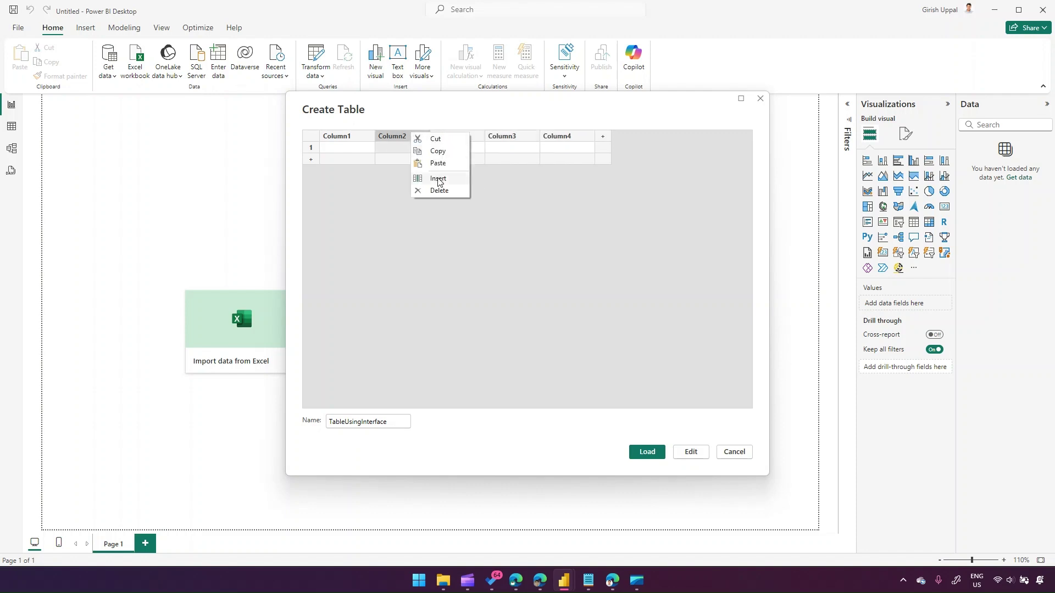
pyautogui.click(439, 190)
pyautogui.rightClick(401, 135)
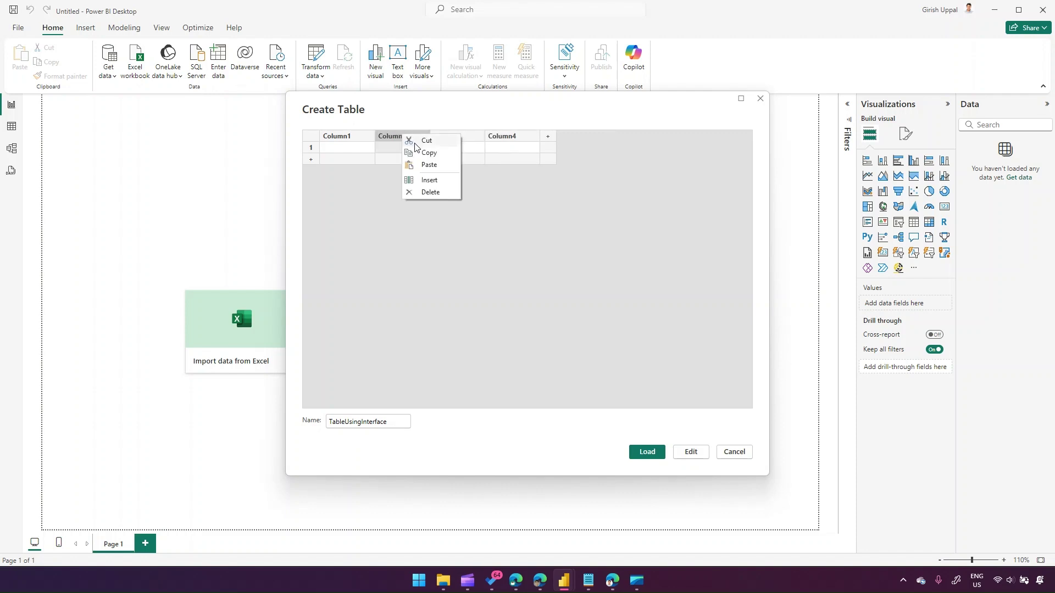
pyautogui.click(416, 143)
pyautogui.rightClick(445, 137)
pyautogui.click(476, 164)
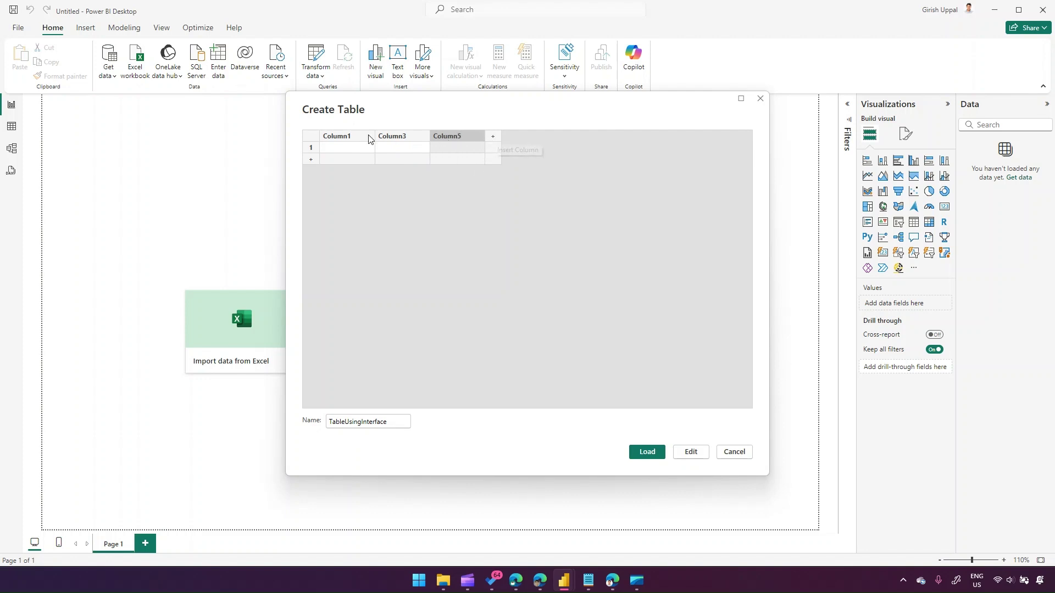
# - Rename the three column headers to Name, Age and Salary
pyautogui.doubleClick(348, 137)
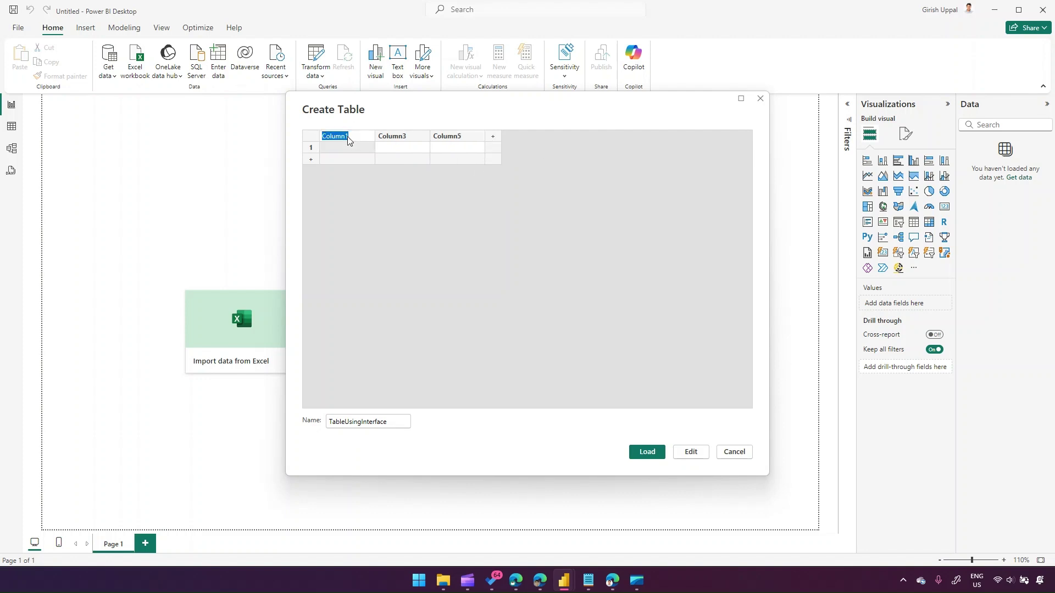
pyautogui.write('Name')
pyautogui.click(413, 142)
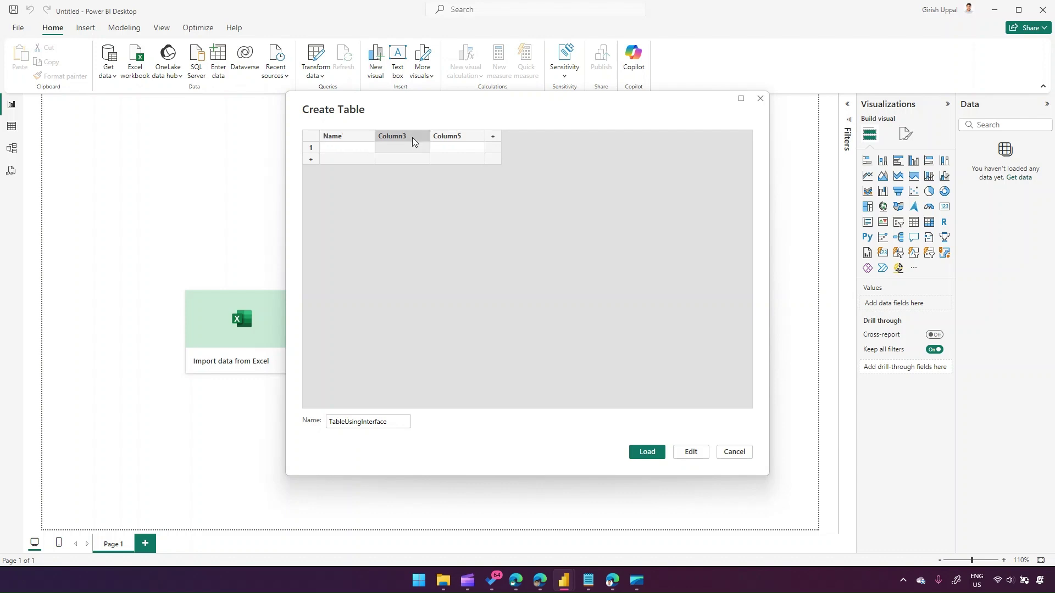
pyautogui.write('Age')
pyautogui.click(435, 135)
pyautogui.write('Selary')
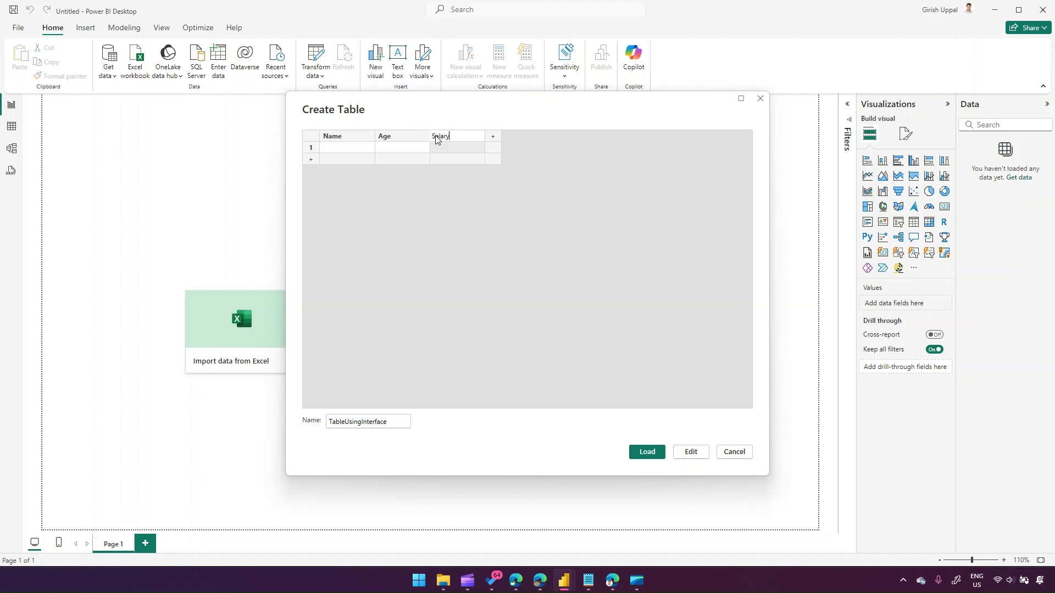
pyautogui.click(347, 148)
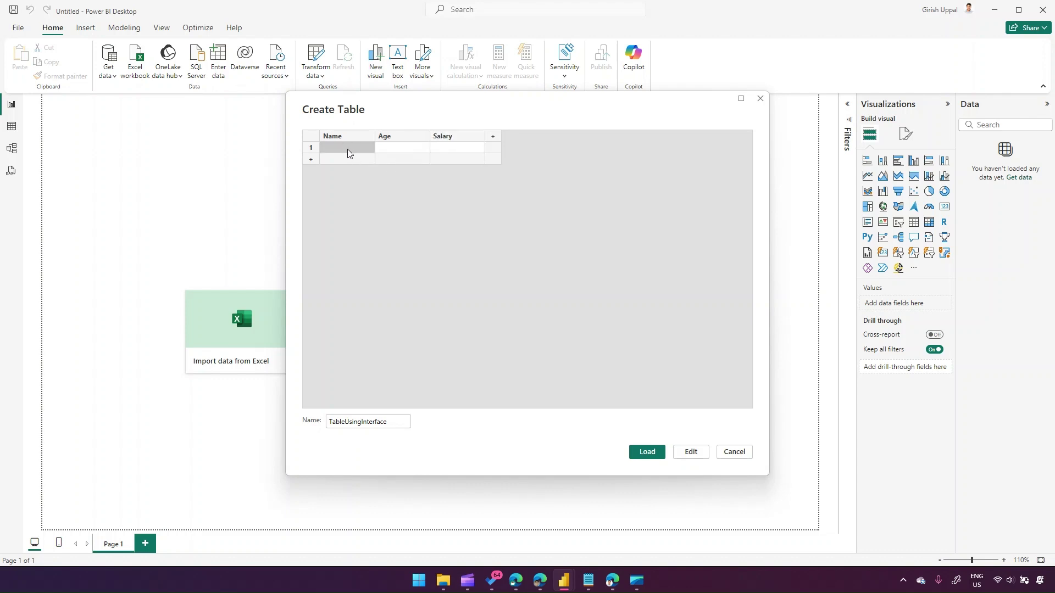
# - Enter row 1 with a person's name, age 23 and salary 2323, then load the table
pyautogui.write('Girish')
pyautogui.press('Tab')
pyautogui.click(449, 148)
pyautogui.write('2323')
pyautogui.click(499, 214)
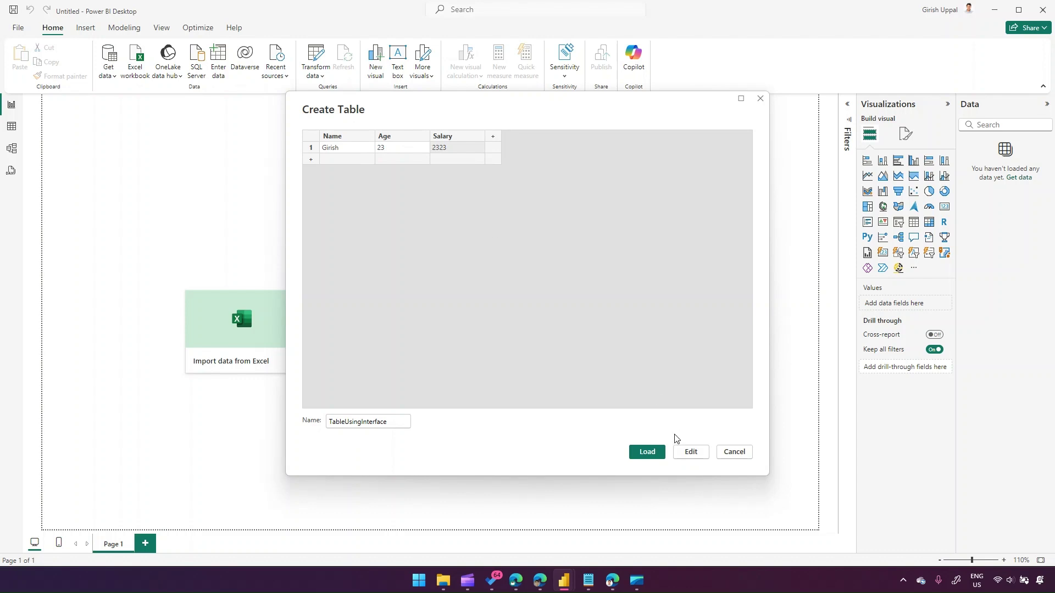
pyautogui.click(653, 452)
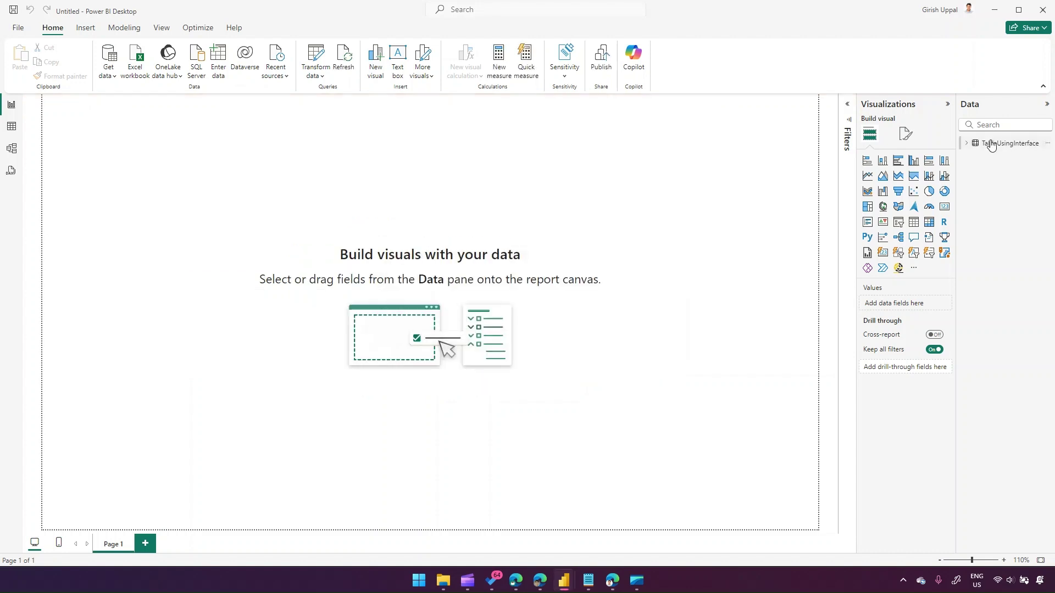
# - Show TableUsingInterface's Age, Name and Salary fields, widen the Data pane, and start a Modeling new table
pyautogui.click(966, 144)
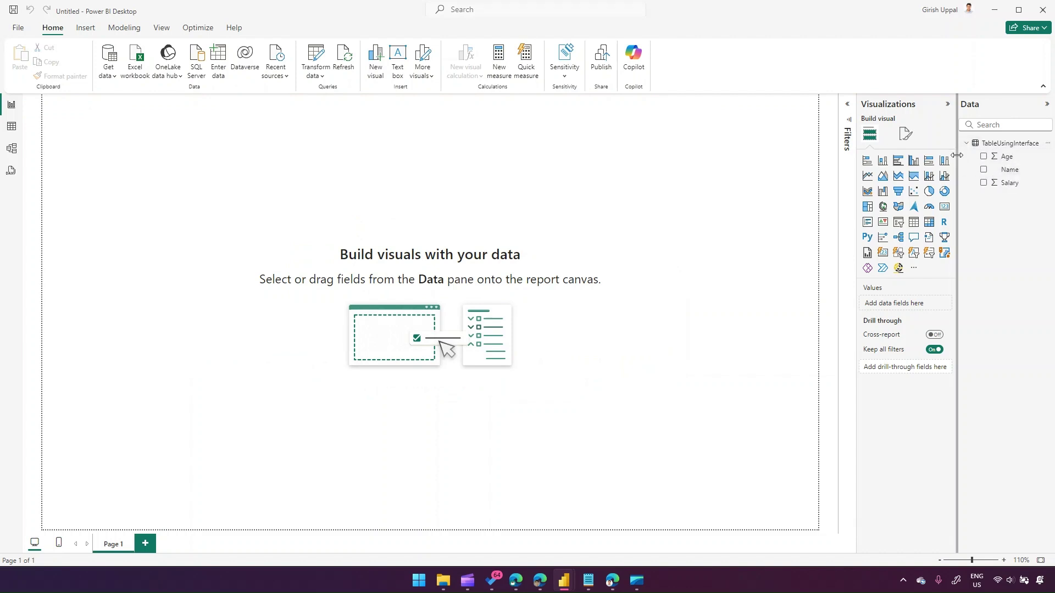
pyautogui.moveTo(958, 159); pyautogui.dragTo(906, 159)
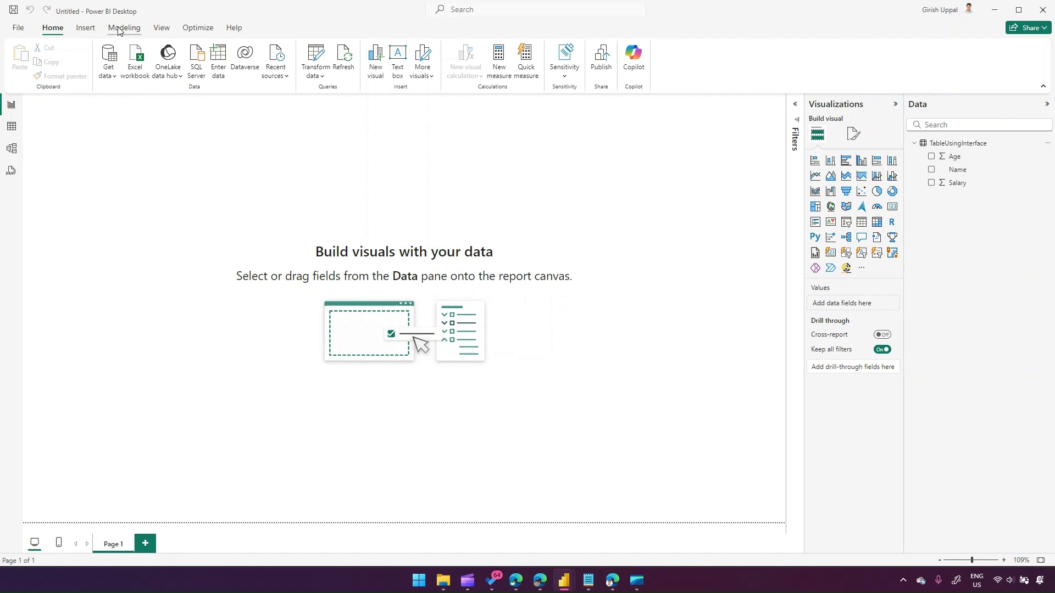
pyautogui.click(121, 29)
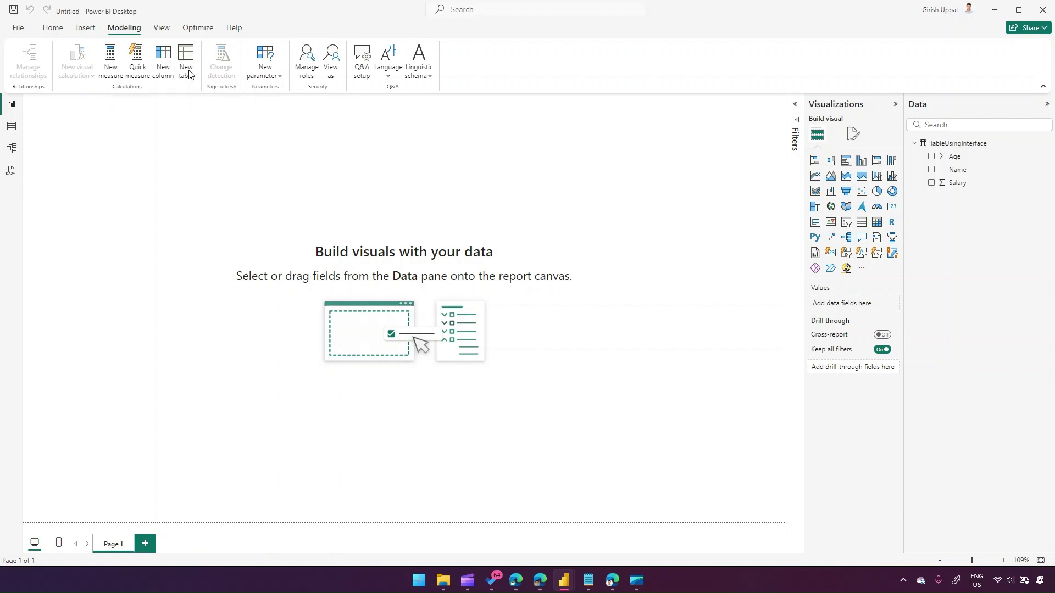
pyautogui.click(187, 75)
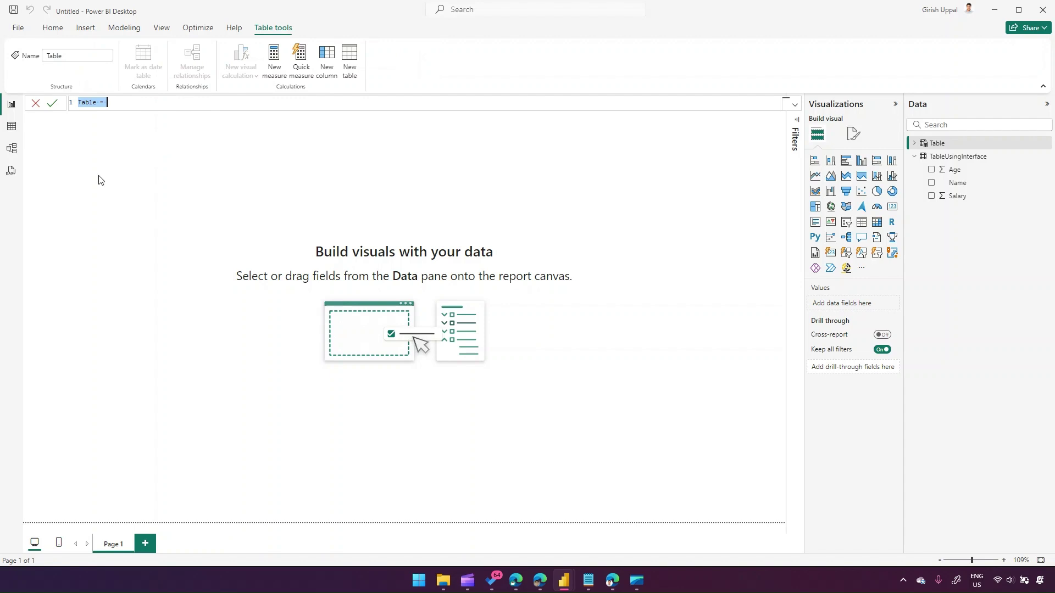
# - Enter and commit the DAX formula TableThreeRecordInteger = {1,2,3} in the formula bar
pyautogui.hotkey('alt', 'Tab')
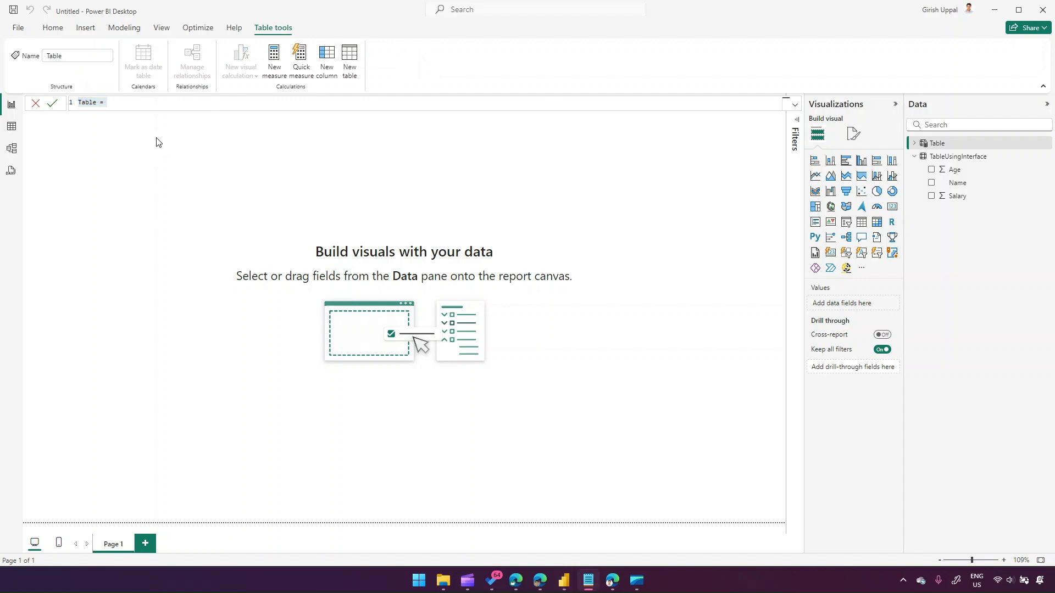
pyautogui.hotkey('alt', 'Tab')
pyautogui.write('Table')
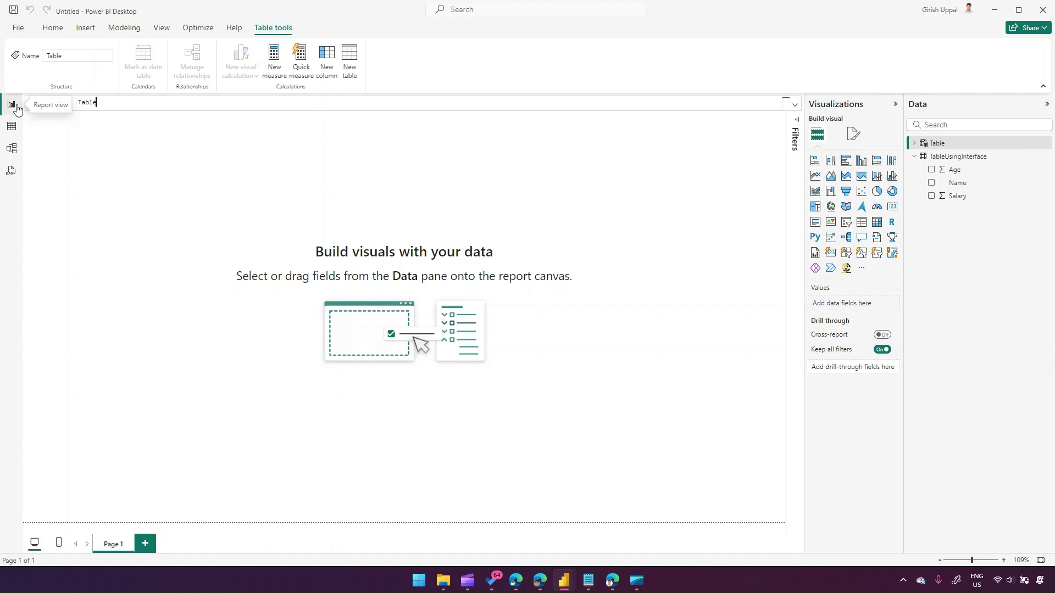
pyautogui.write('ThreeRecordInteger = { }')
pyautogui.click(178, 102)
pyautogui.press('BackSpace')
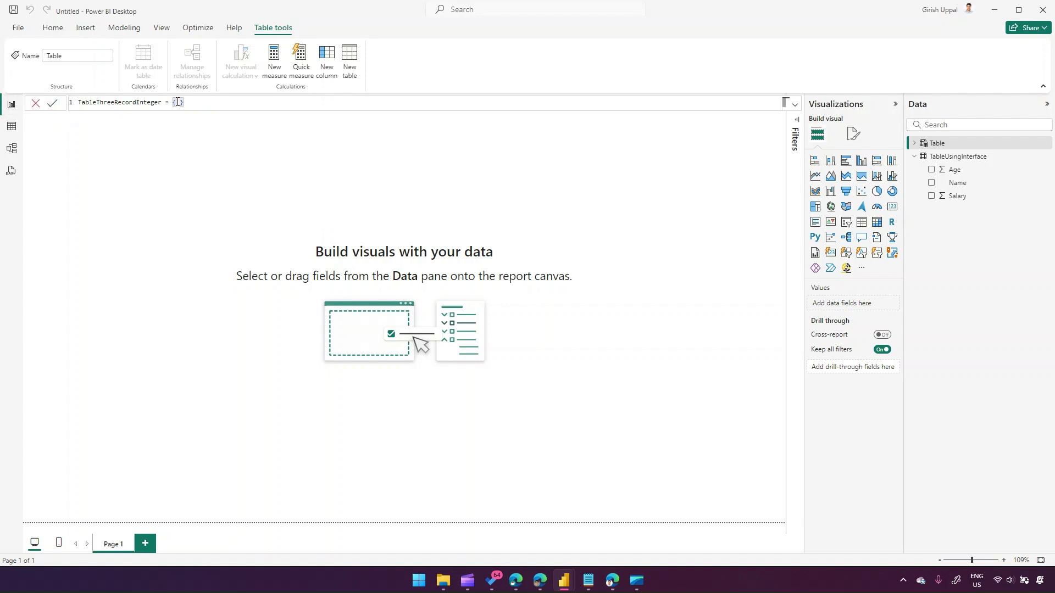
pyautogui.write('1,2,3')
pyautogui.press('Delete')
pyautogui.click(795, 105)
pyautogui.scroll(5, 243, 177)
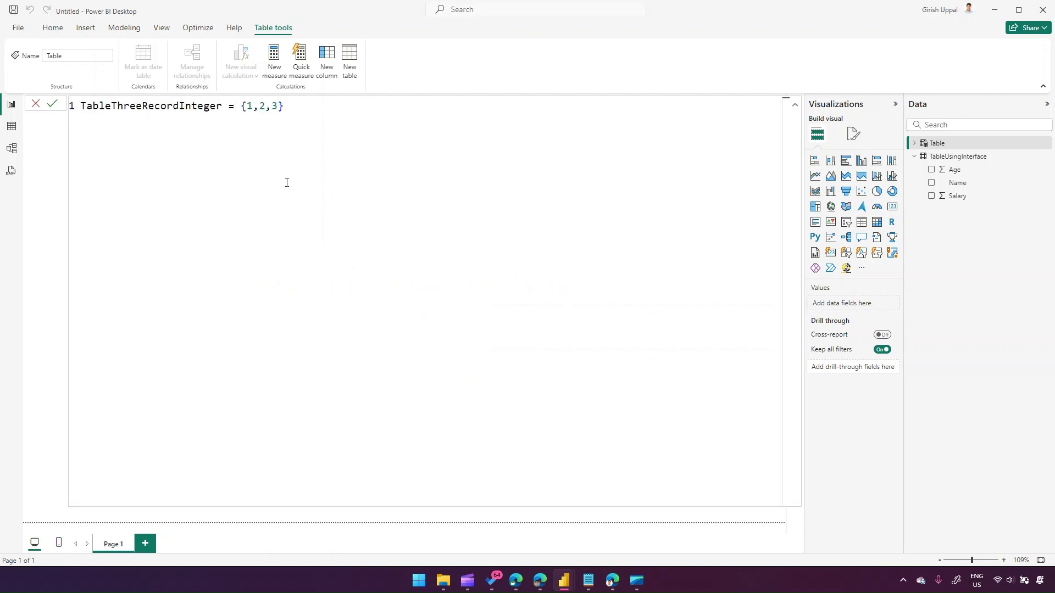
pyautogui.moveTo(83, 108); pyautogui.dragTo(276, 106)
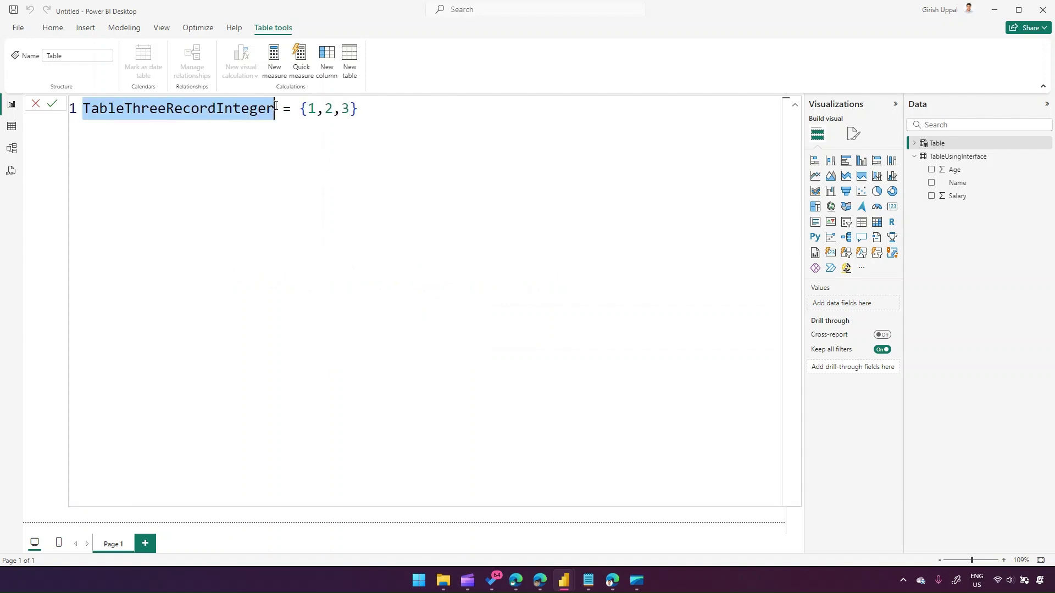
pyautogui.click(423, 147)
pyautogui.press('Return')
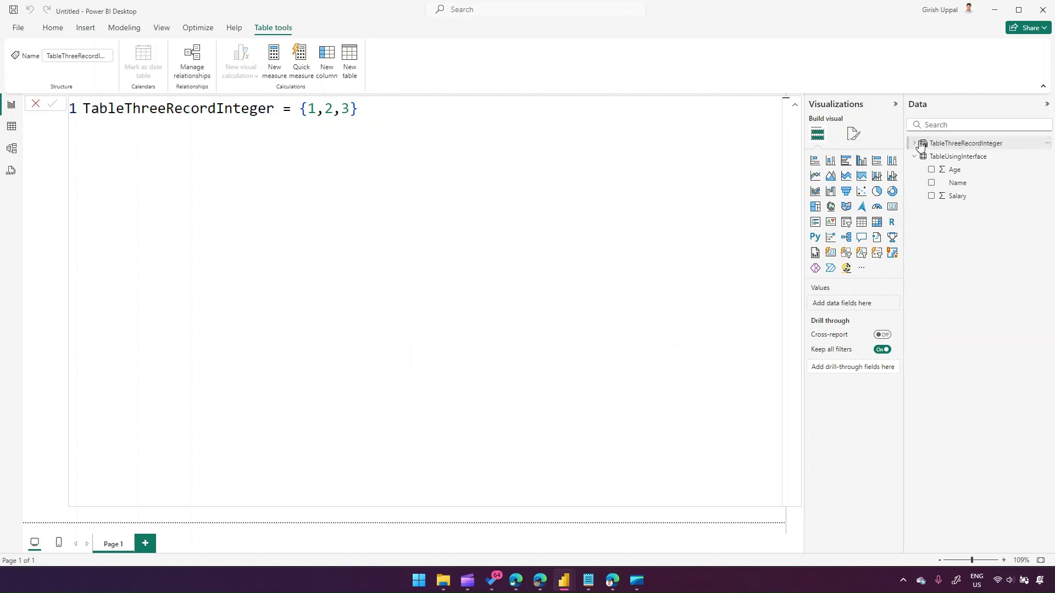
# - Check TableThreeRecordInteger's Value rows 1, 2, 3 in Table view, then return to Report view's Modeling tab
pyautogui.click(916, 143)
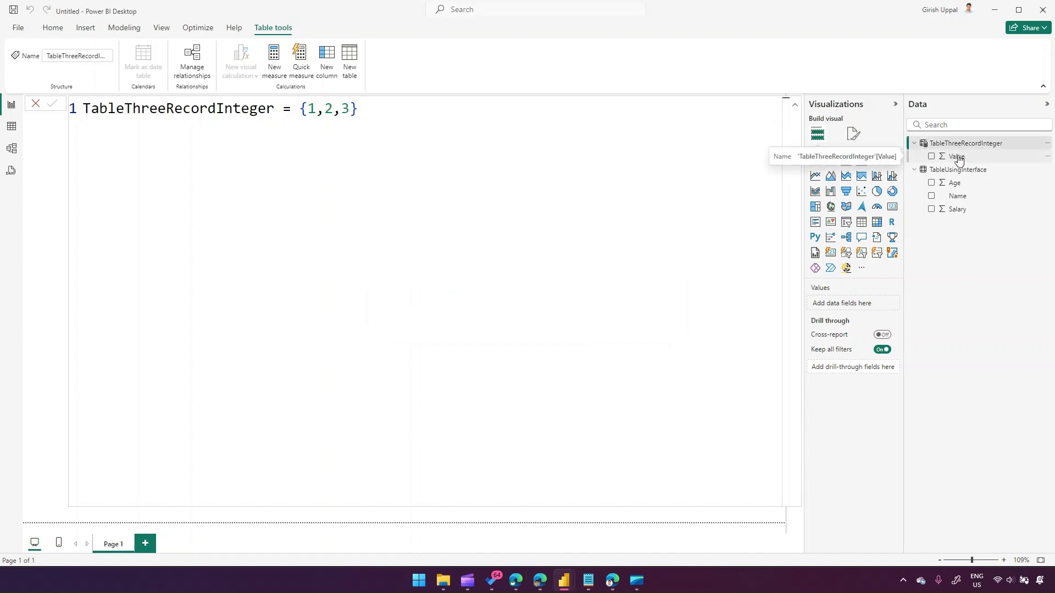
pyautogui.click(10, 130)
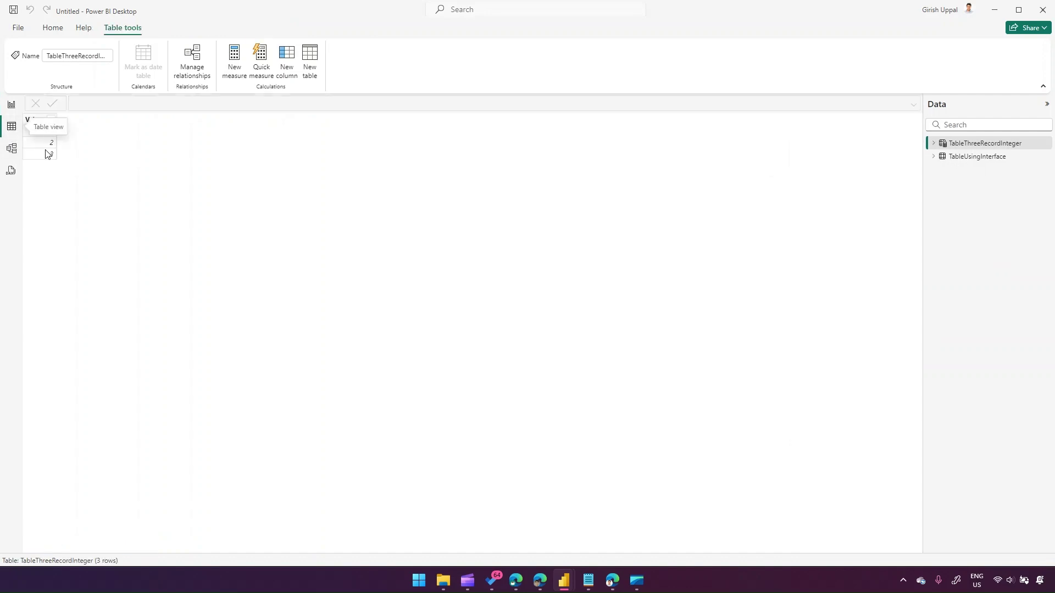
pyautogui.click(11, 106)
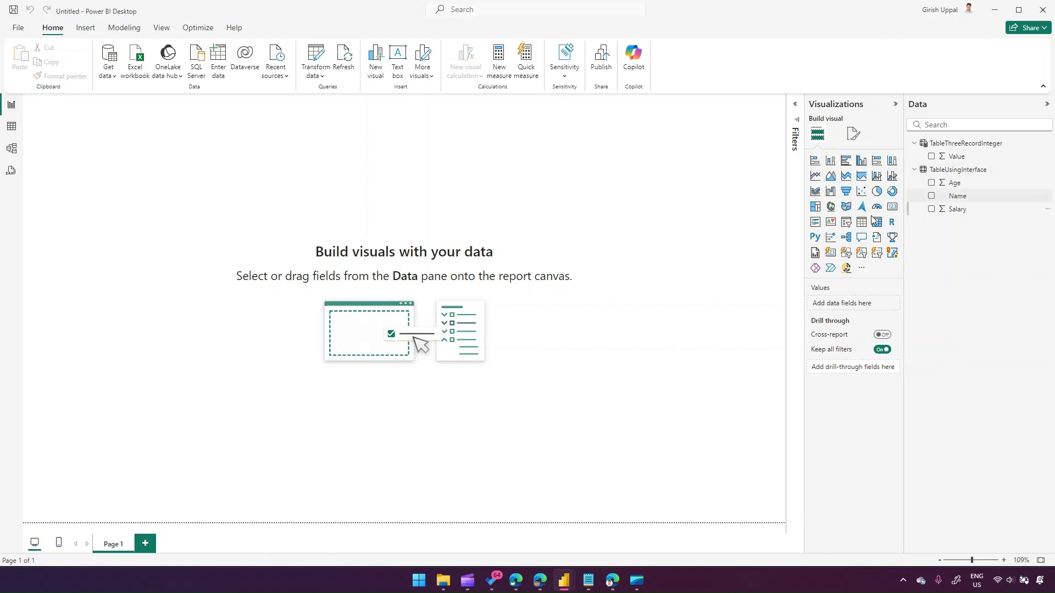
pyautogui.click(125, 29)
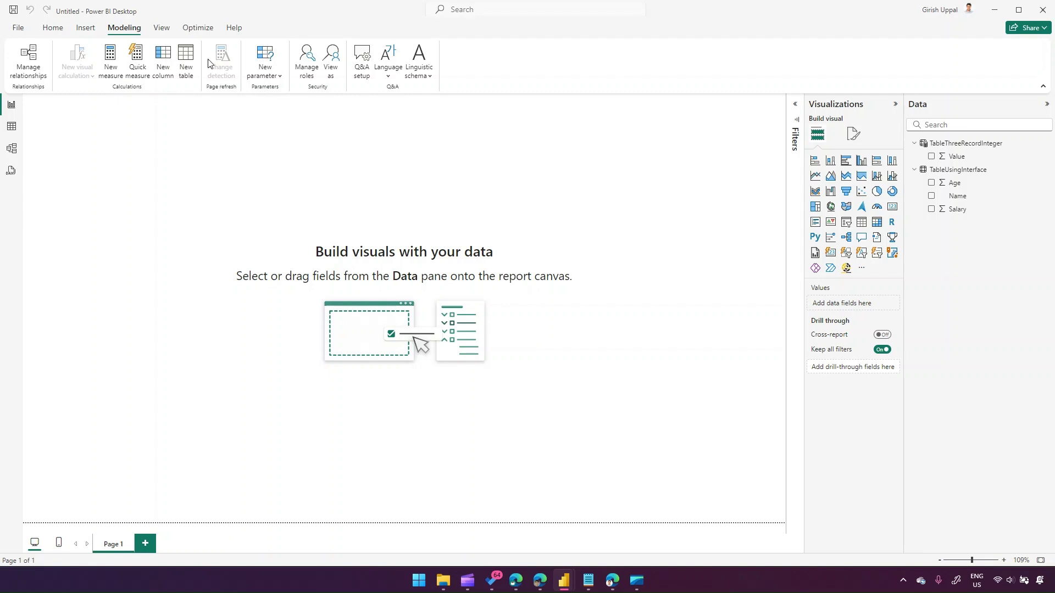
# - Create TabelDates = { } and fill the braces with Date(2024,11,16), Date(2024,11,17
pyautogui.click(188, 67)
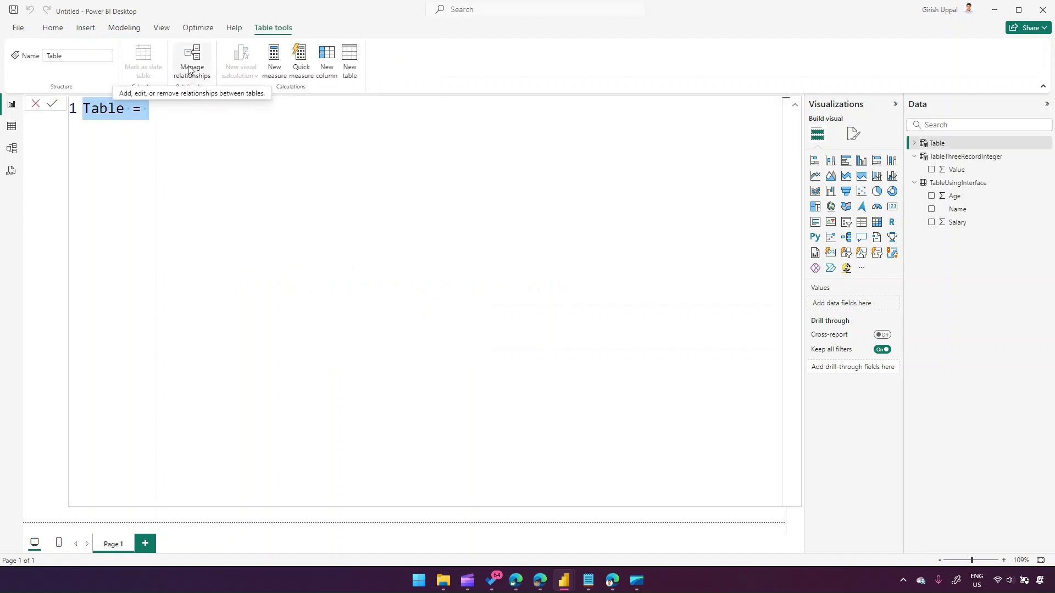
pyautogui.write('TabelDates')
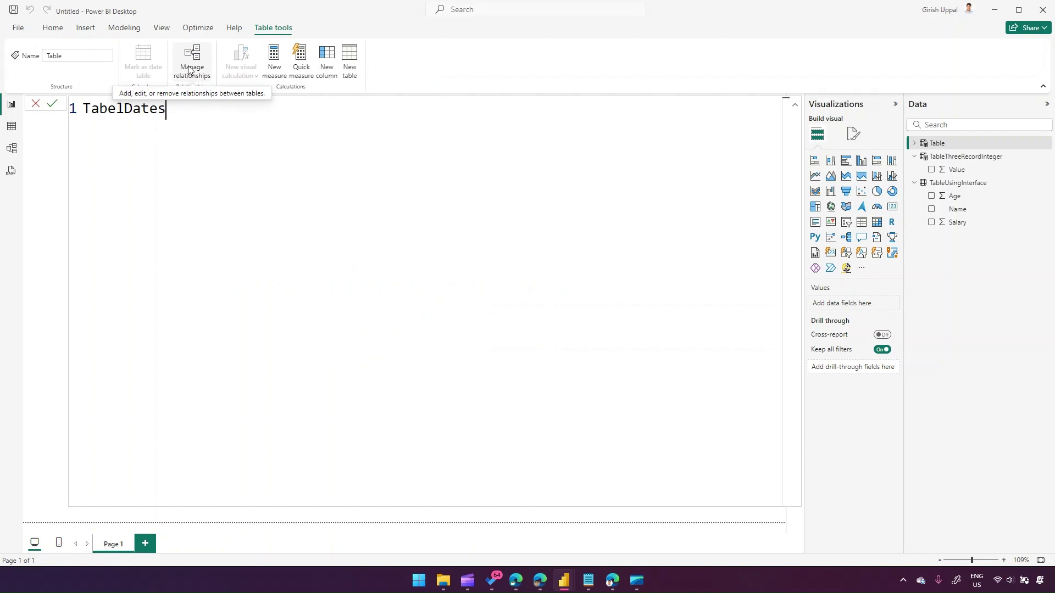
pyautogui.write(' = ')
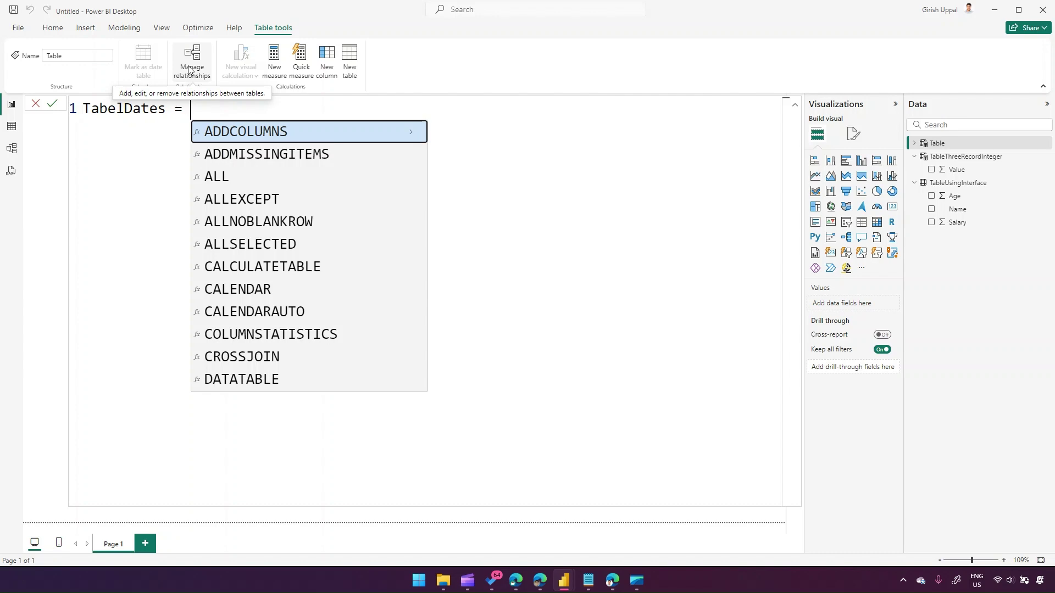
pyautogui.write('{ }')
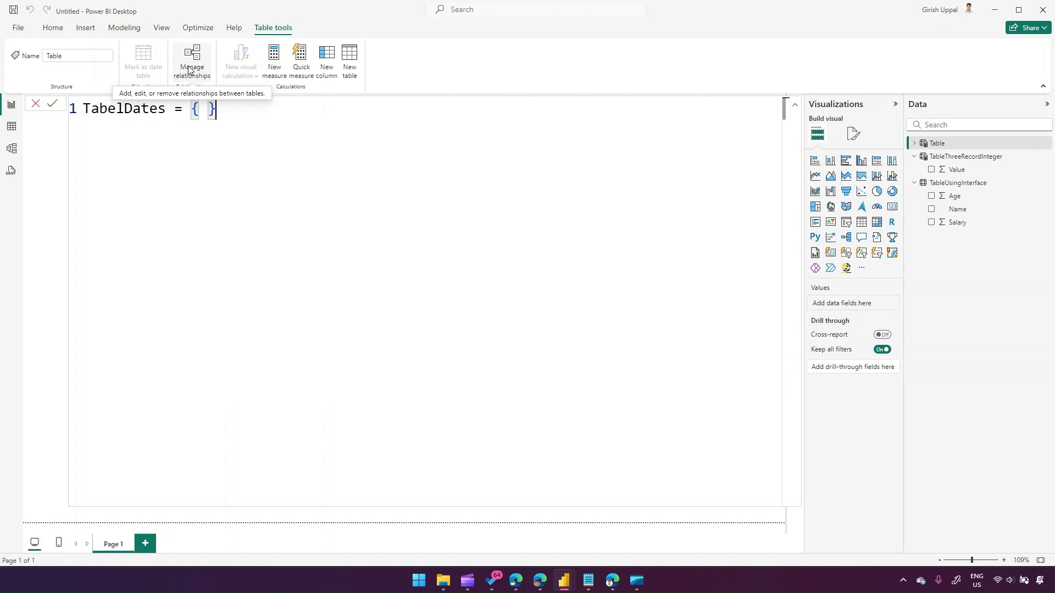
pyautogui.press('Return')
pyautogui.click(208, 108)
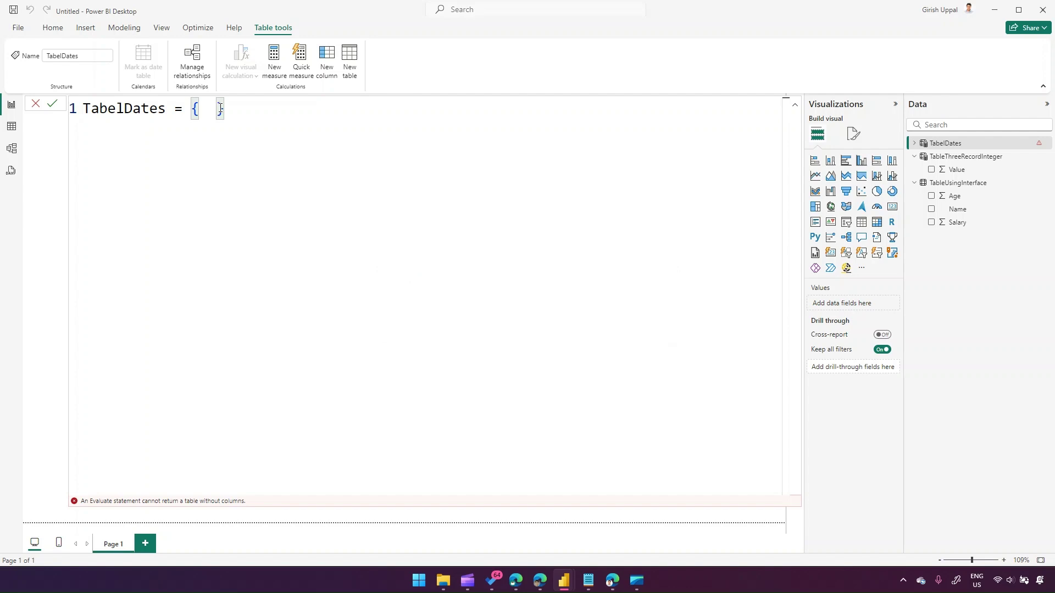
pyautogui.write('Date( ')
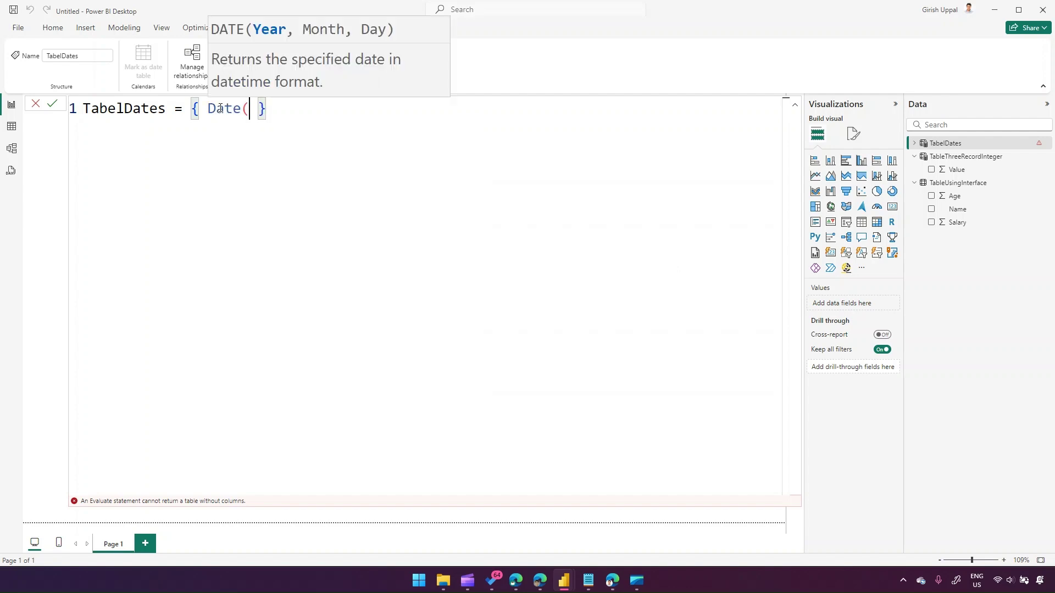
pyautogui.write('2024,11,')
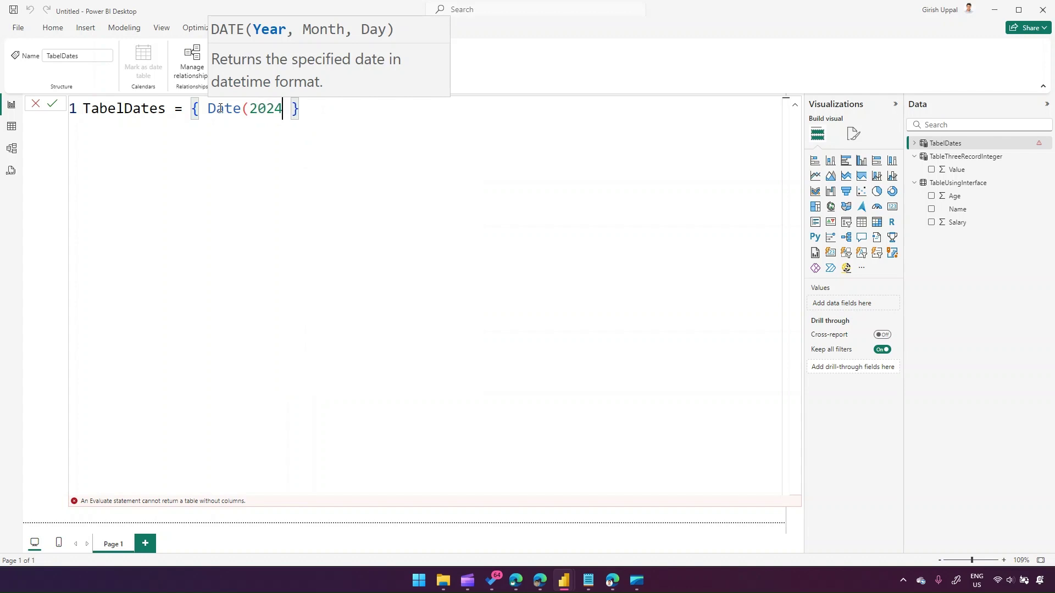
pyautogui.write('16')
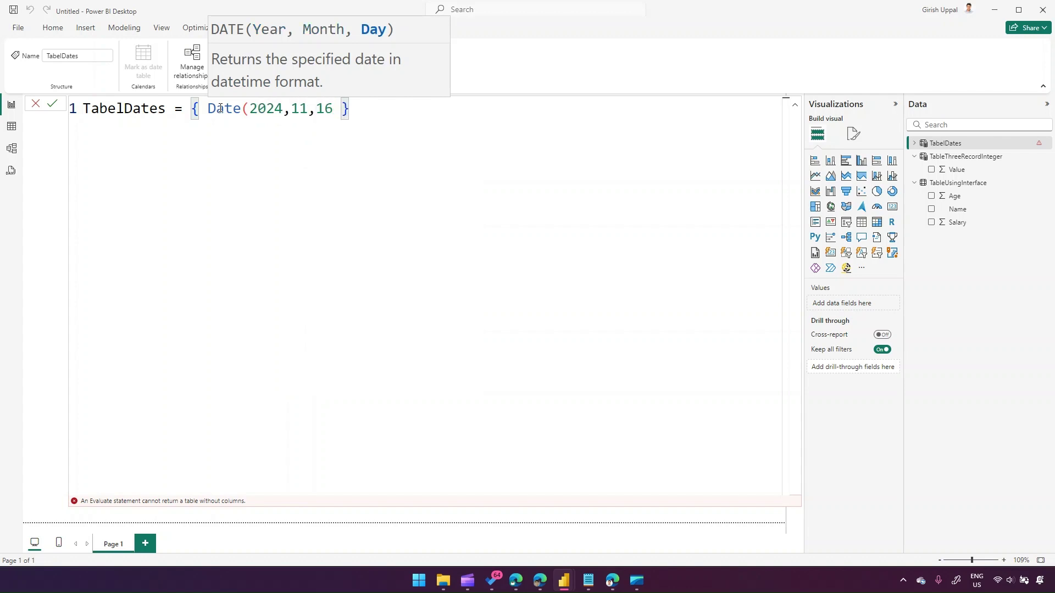
pyautogui.write(')')
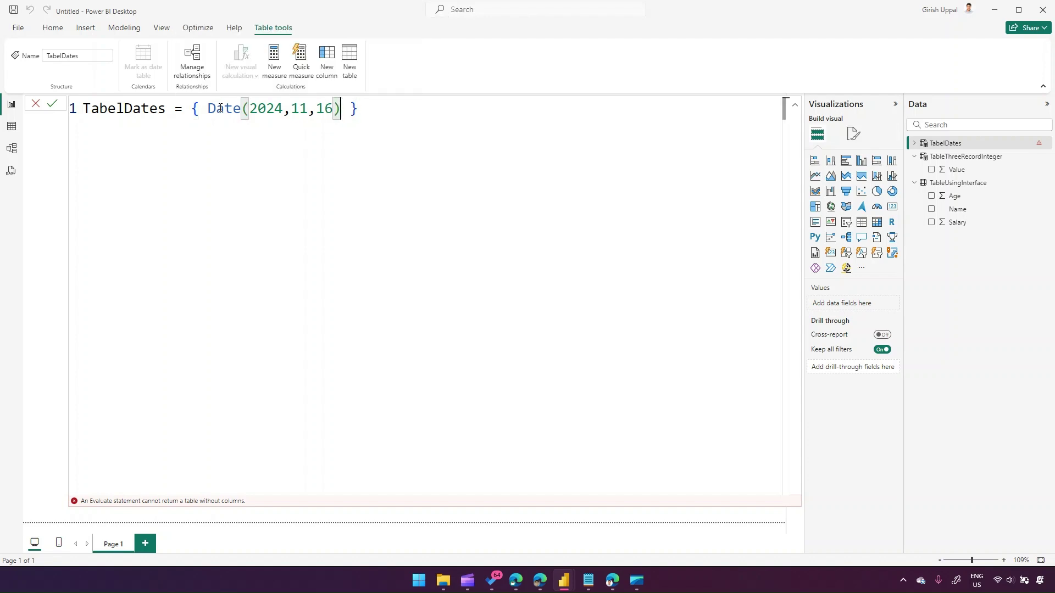
pyautogui.write(', Date')
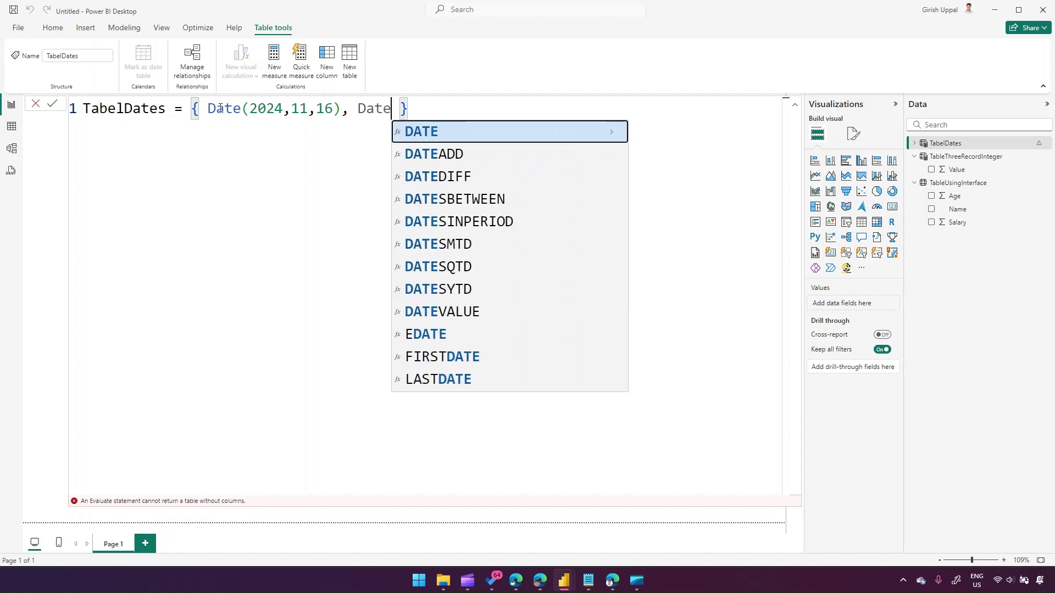
pyautogui.write('(2024,')
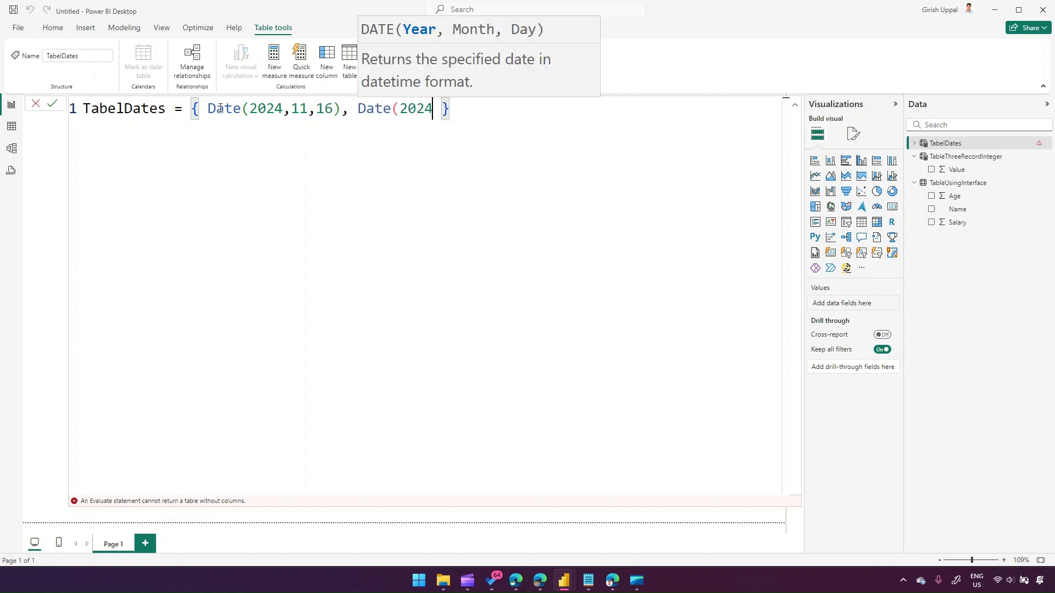
pyautogui.write('11,17')
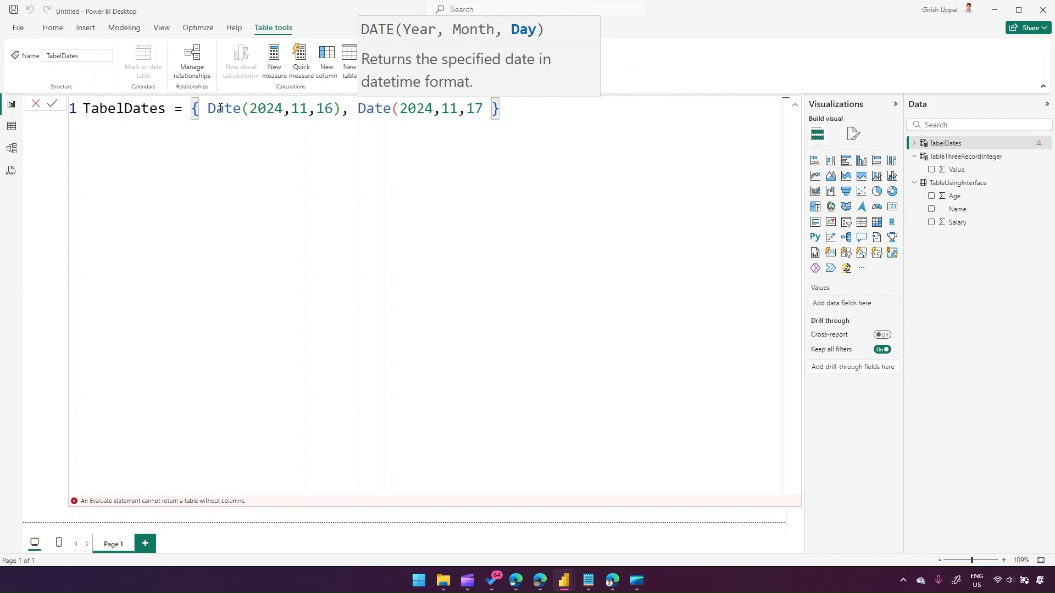
# - Rename the table to Table Dates and add the missing closing bracket after 17
pyautogui.press('Return')
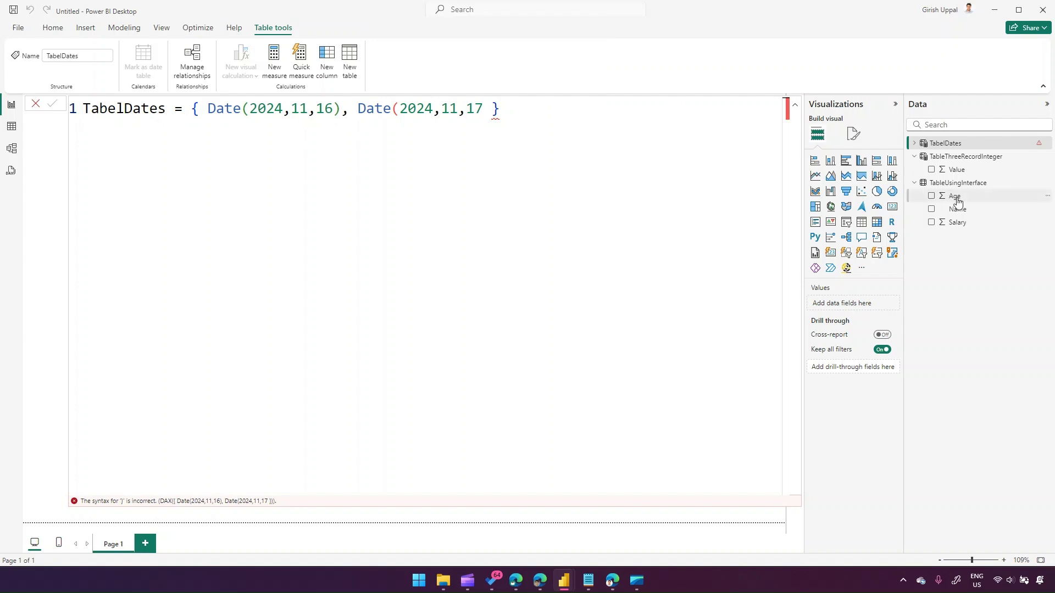
pyautogui.click(925, 145)
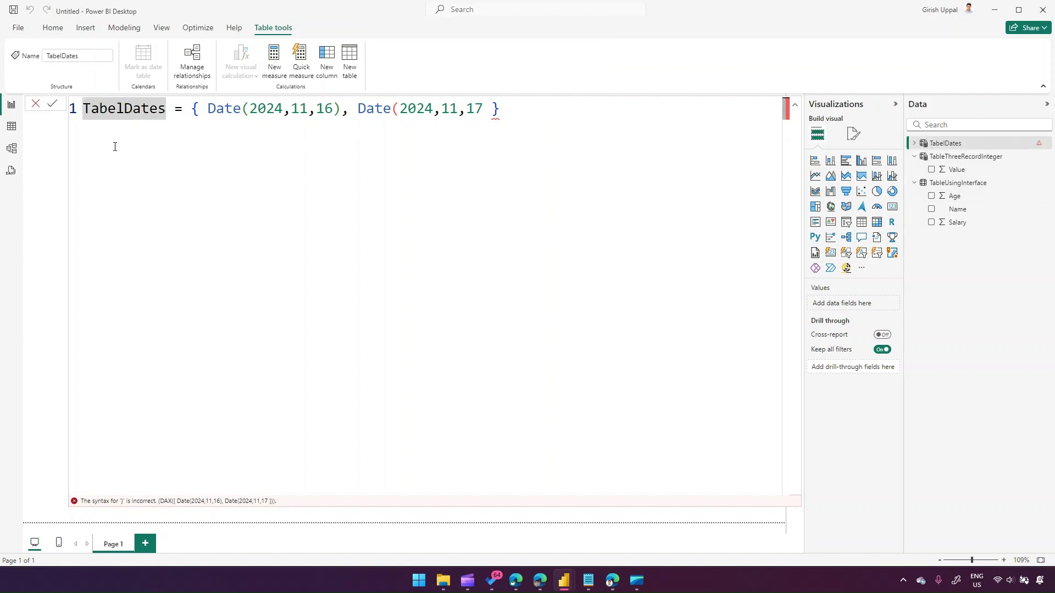
pyautogui.press('BackSpace')
pyautogui.press('BackSpace')
pyautogui.write('le')
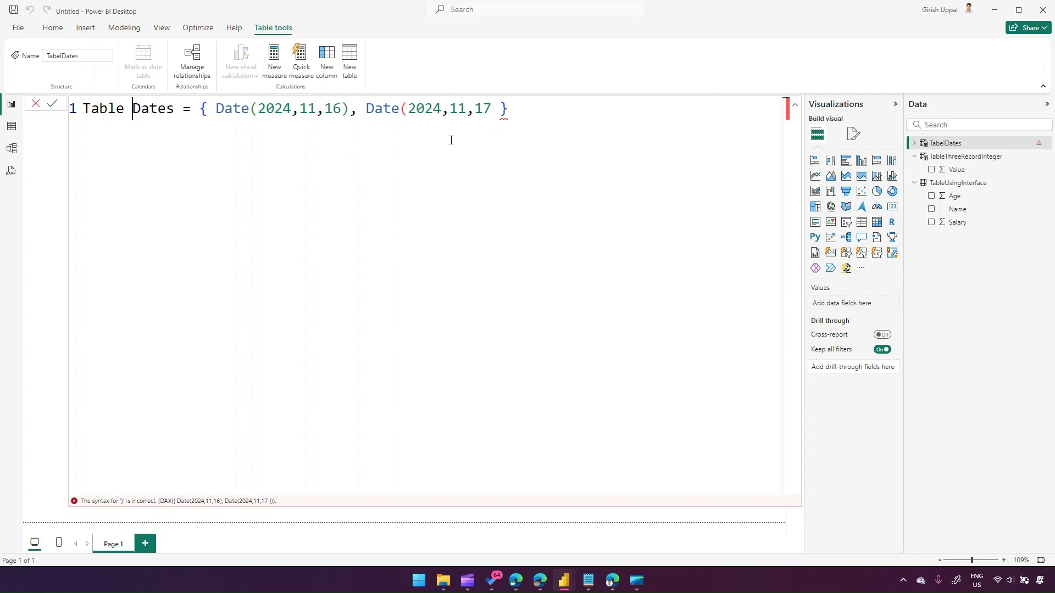
pyautogui.click(403, 108)
pyautogui.click(494, 109)
pyautogui.write(')(')
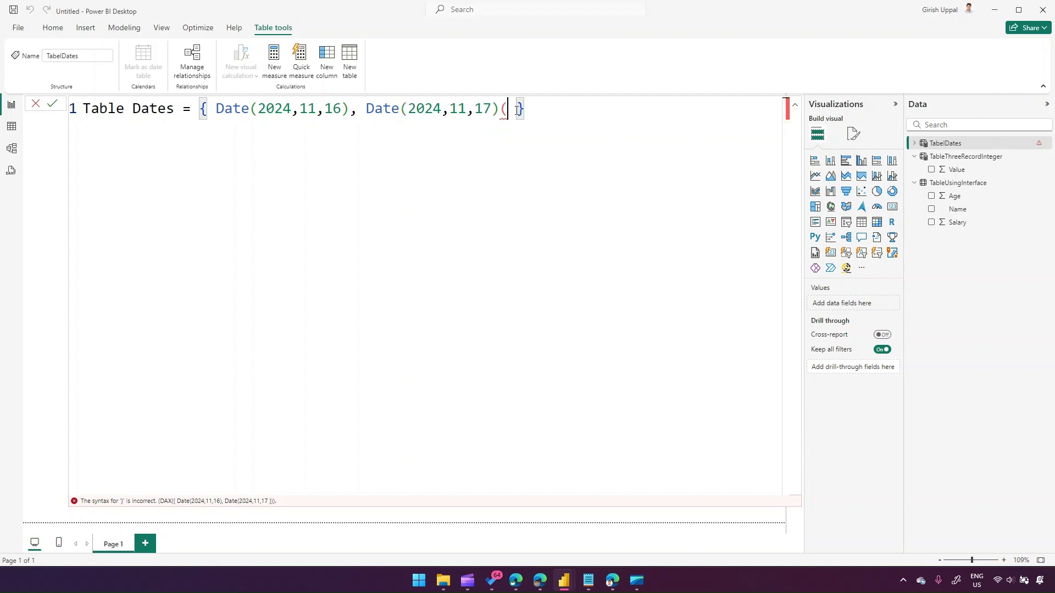
pyautogui.press('BackSpace')
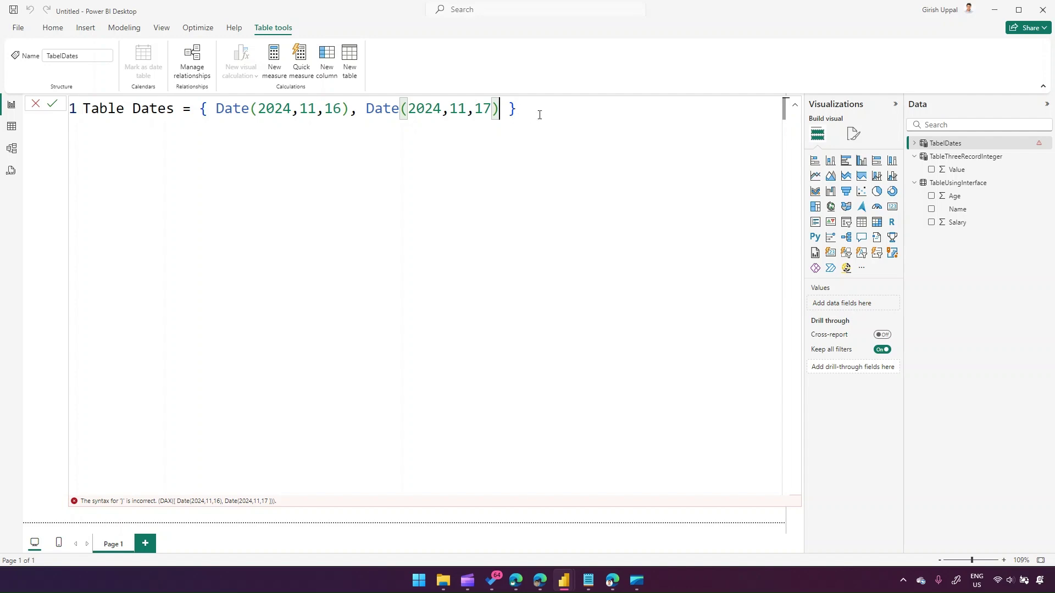
pyautogui.click(1038, 144)
# - Confirm Table Dates shows 16/11/2024 and 17/11/2024, then start another calculated table
pyautogui.click(638, 118)
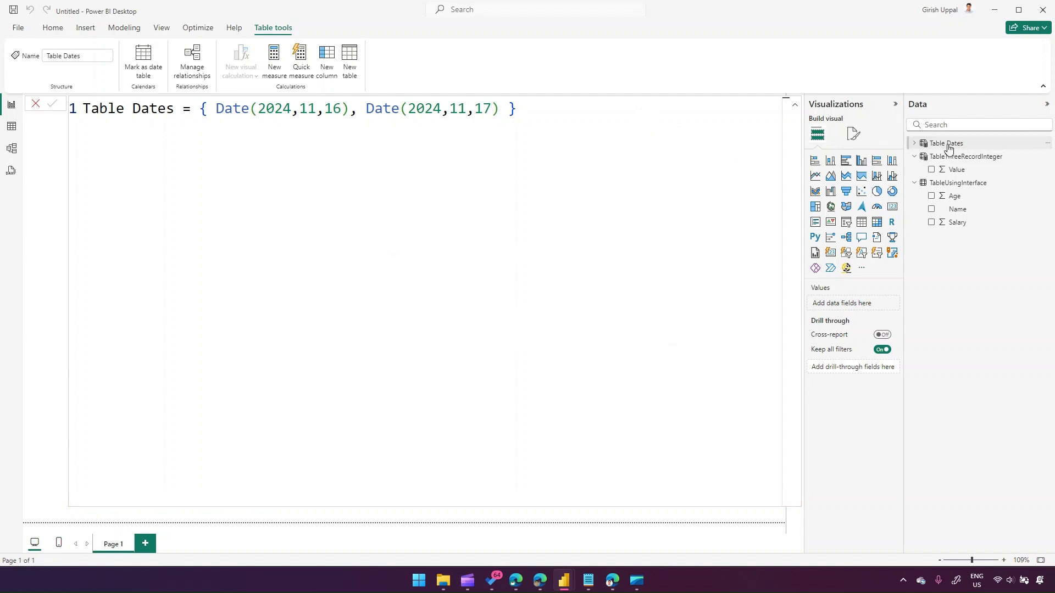
pyautogui.click(11, 127)
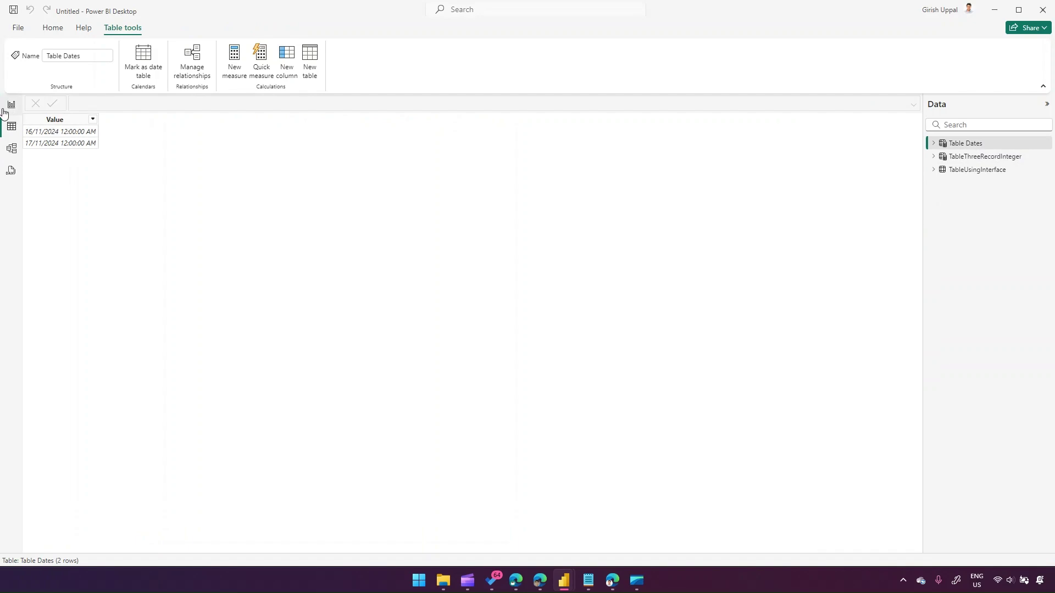
pyautogui.click(11, 104)
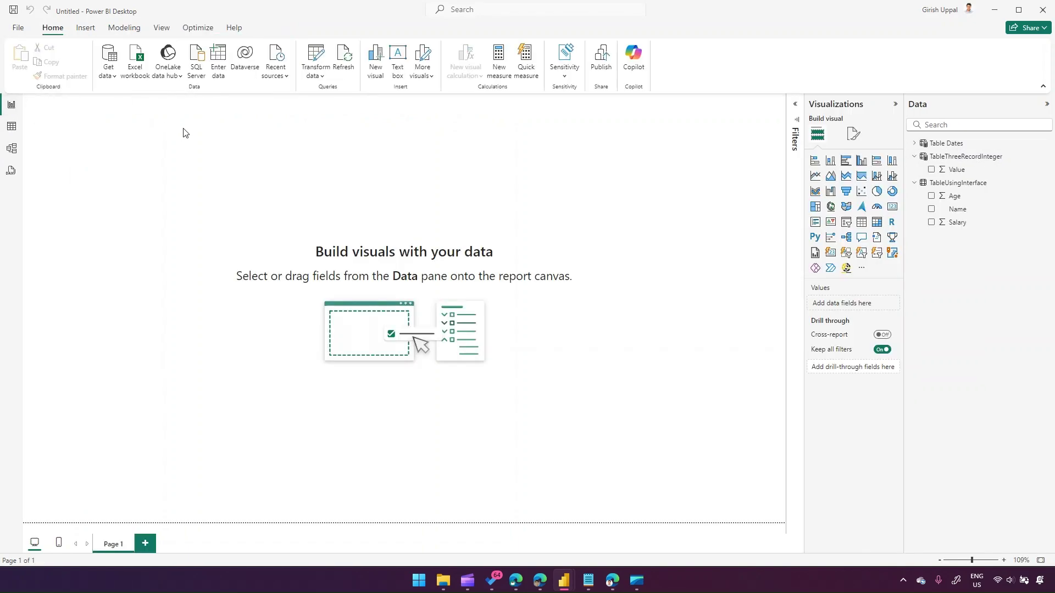
pyautogui.click(134, 28)
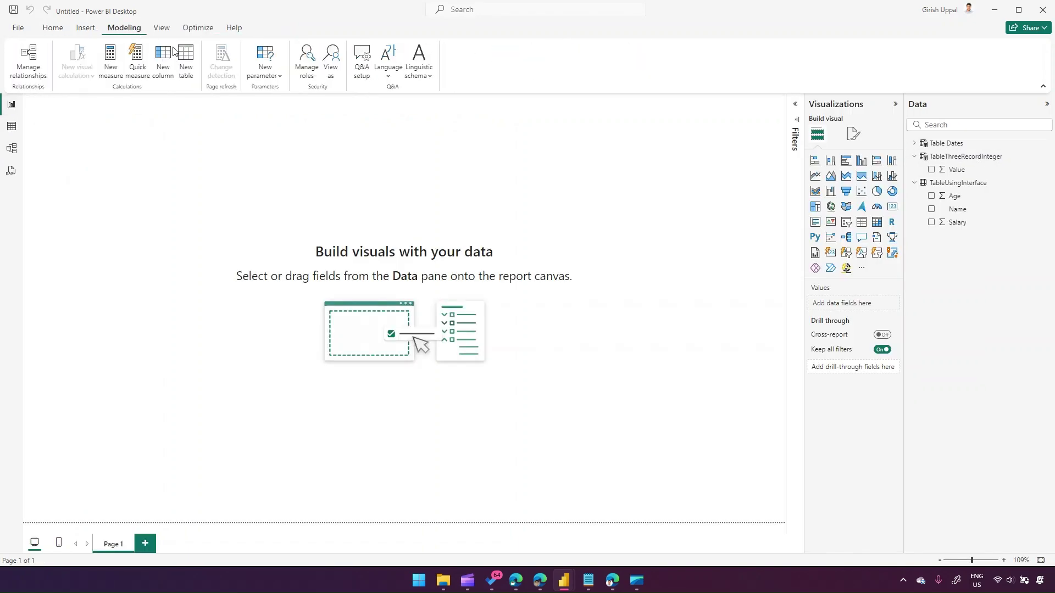
pyautogui.click(184, 67)
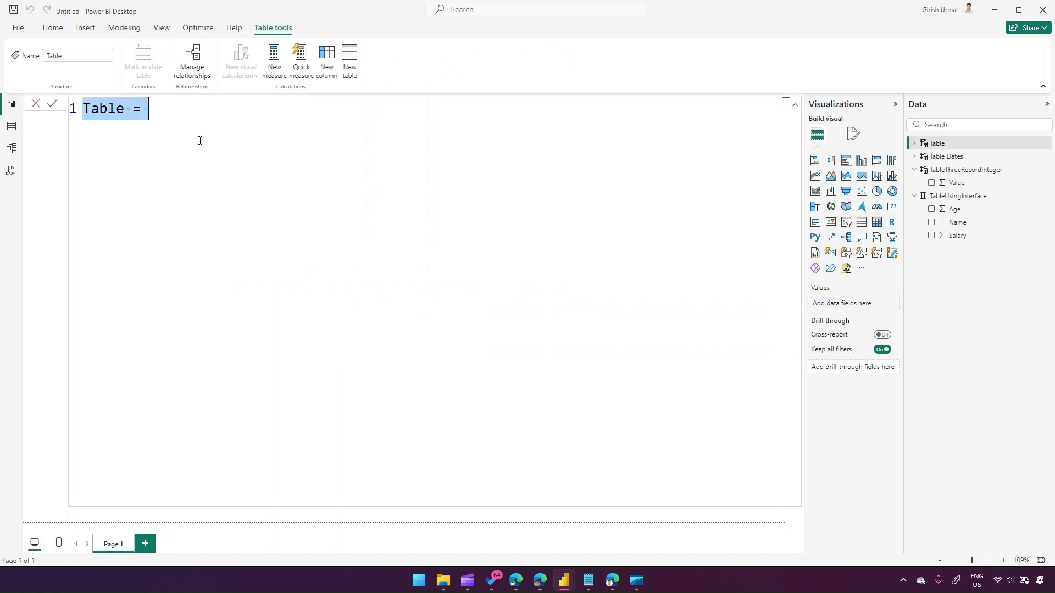
# - Define the table as TableNumberSeries = GENERATESERIES(1,100,2) using the autocomplete suggestion
pyautogui.write('Table')
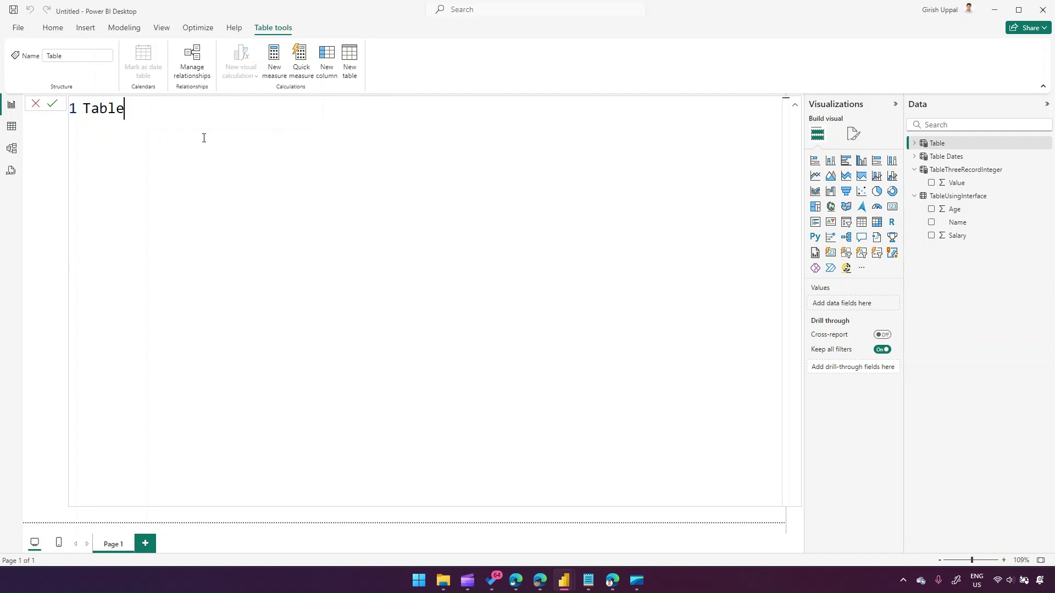
pyautogui.write('NumberSeries')
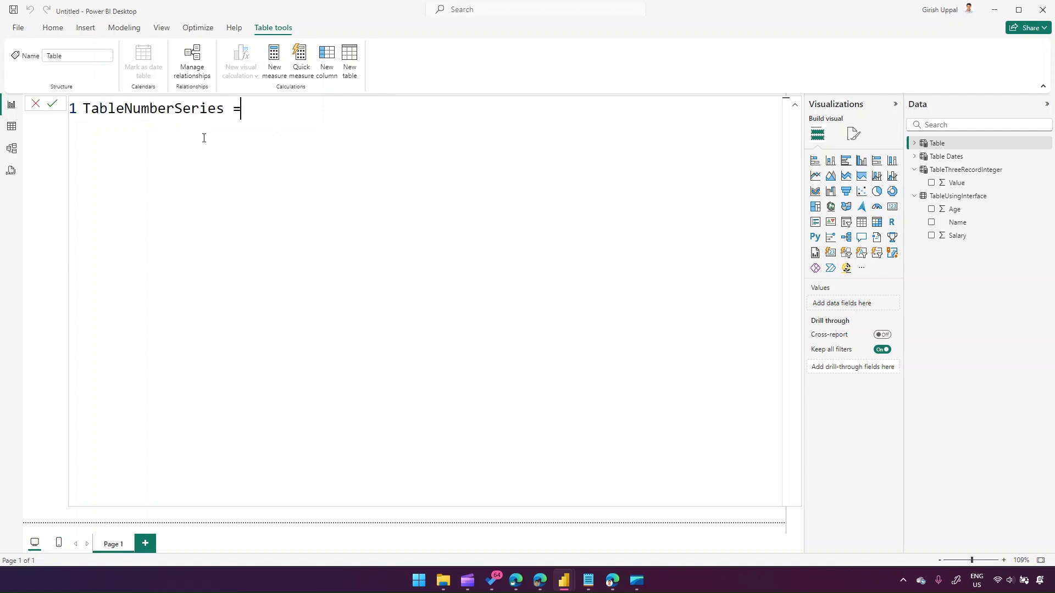
pyautogui.write(' = ge')
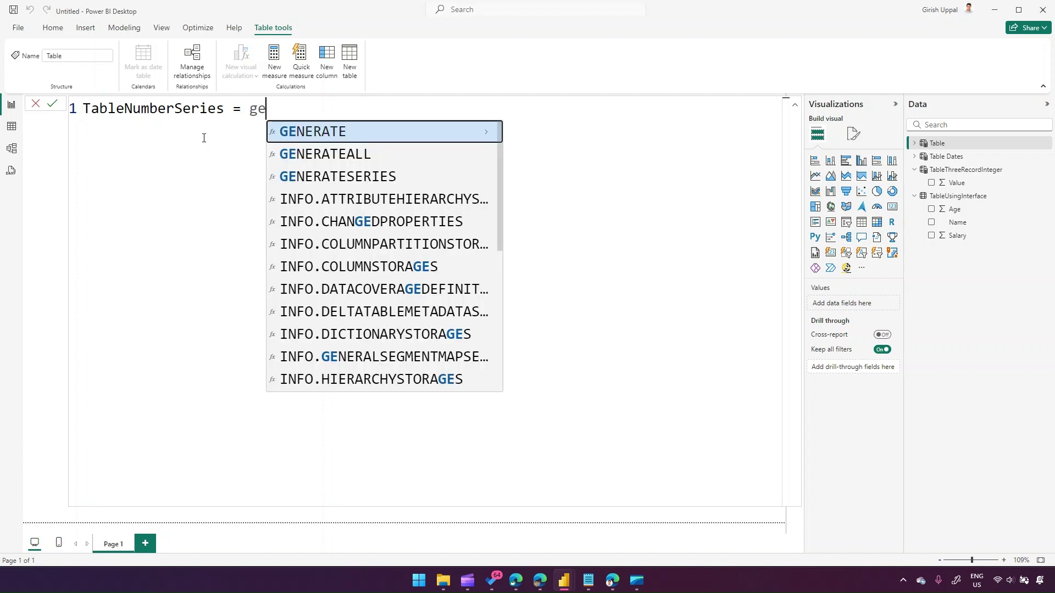
pyautogui.press('Down')
pyautogui.press('Down')
pyautogui.press('Tab')
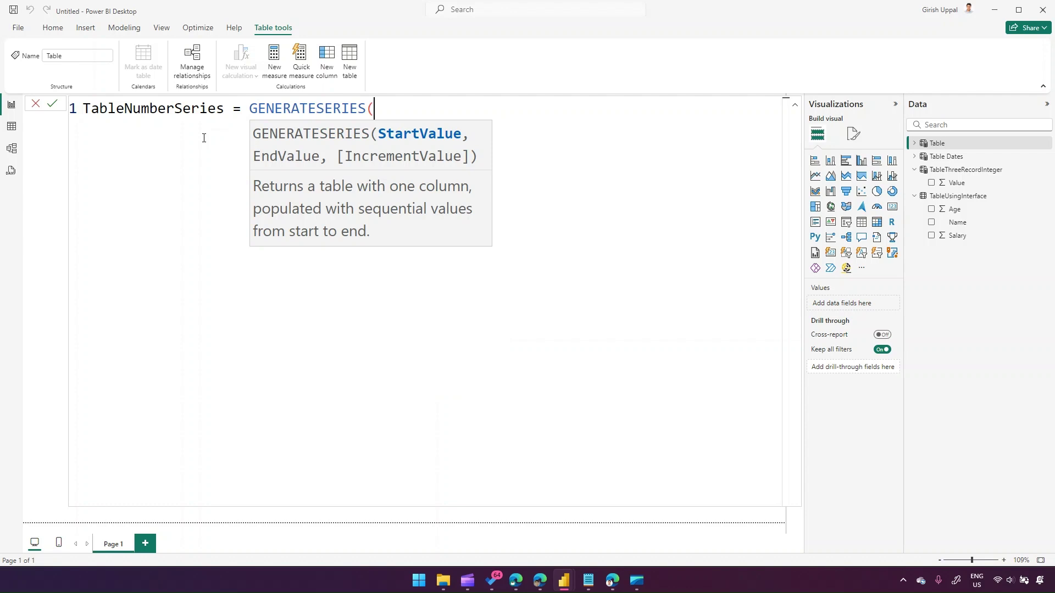
pyautogui.write('1,100')
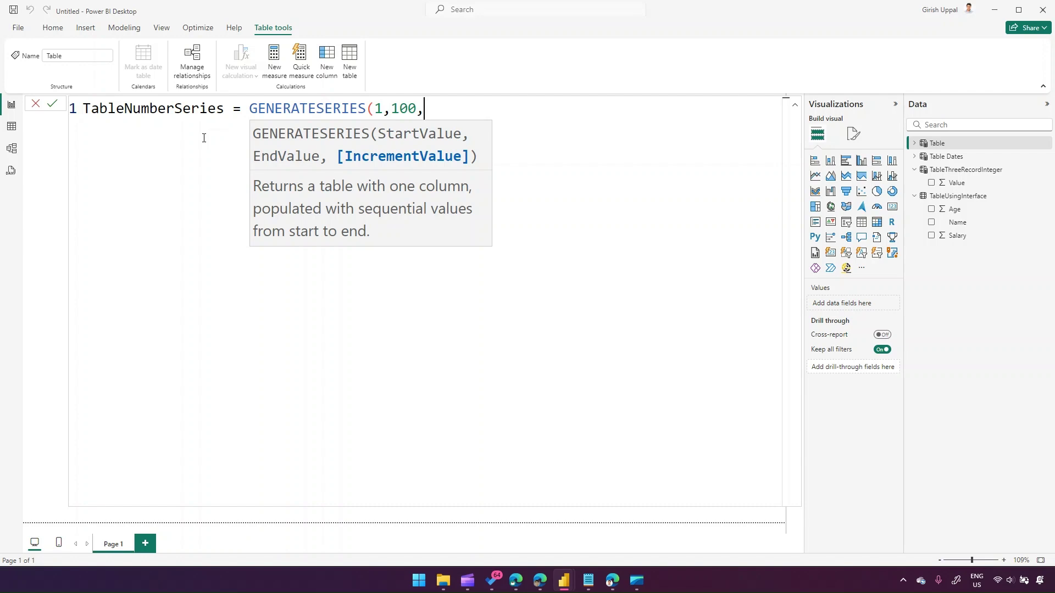
pyautogui.write(',2')
pyautogui.write(')')
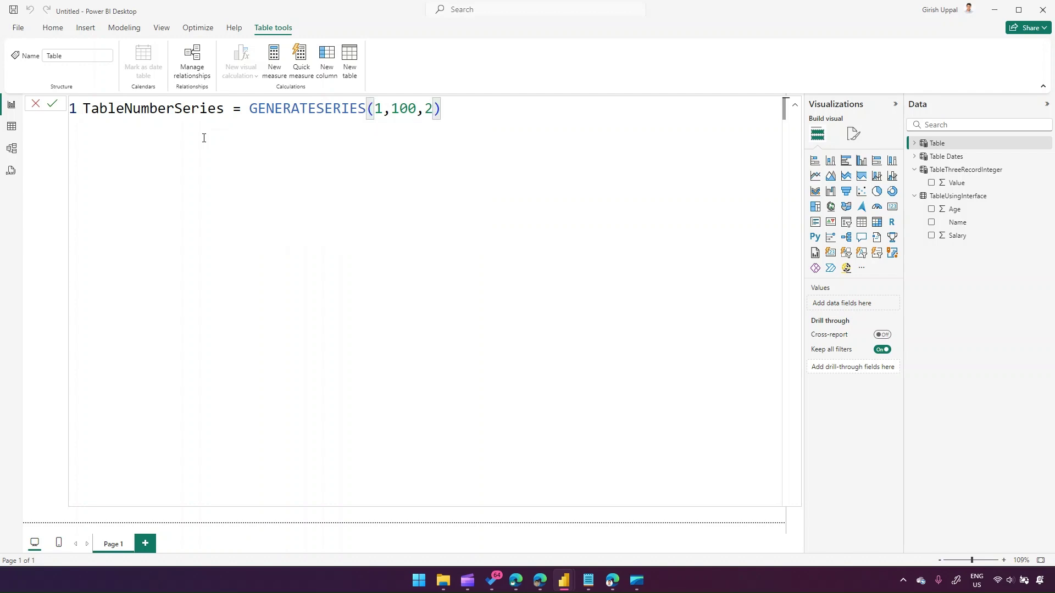
pyautogui.press('Return')
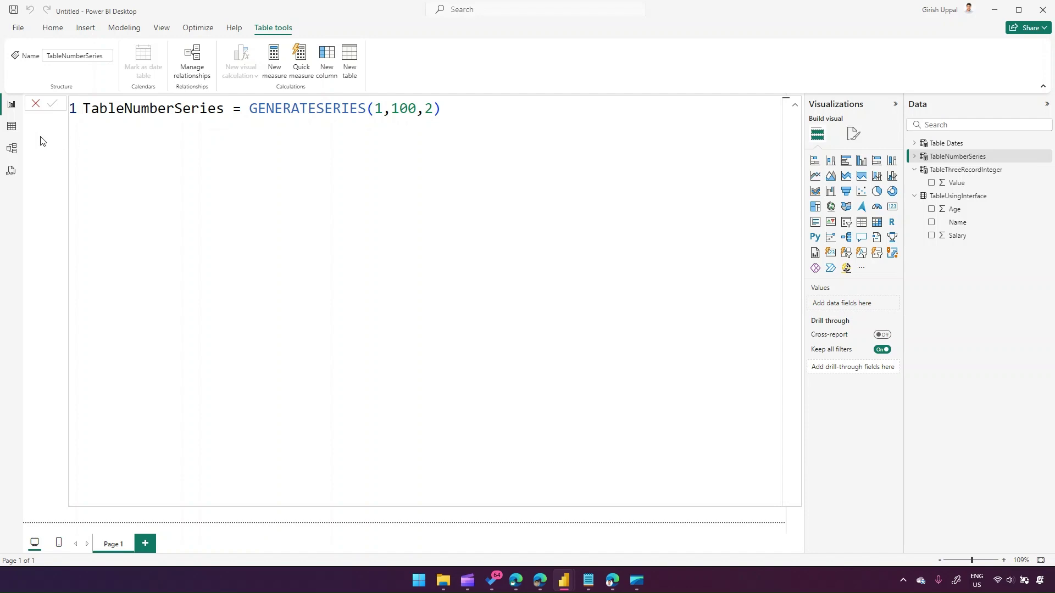
# - Scroll through TableNumberSeries' 50 odd values 1–99, then return to the report's Modeling tab
pyautogui.click(11, 126)
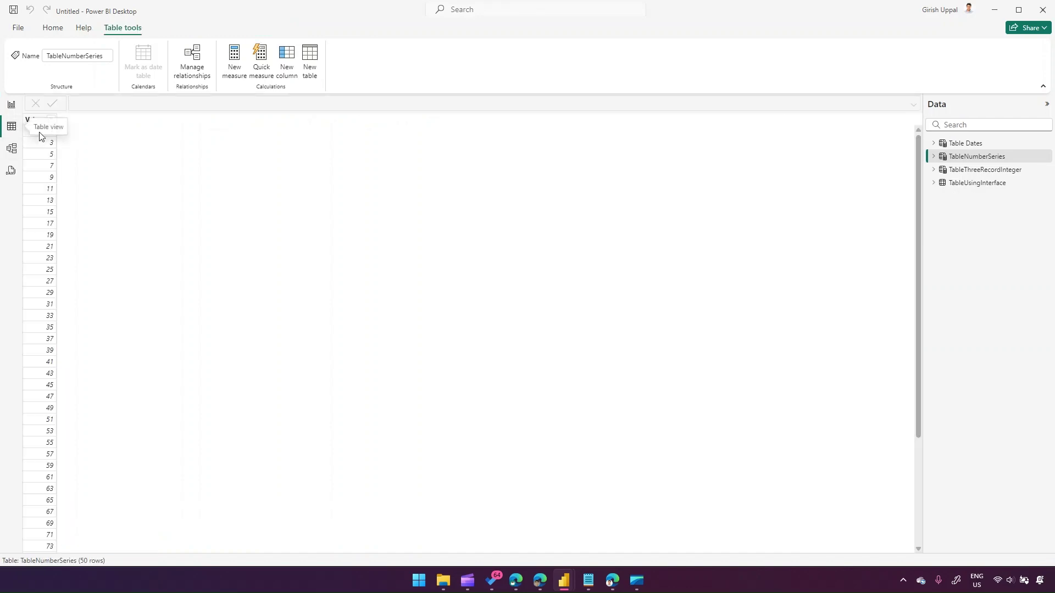
pyautogui.moveTo(919, 172); pyautogui.dragTo(921, 159)
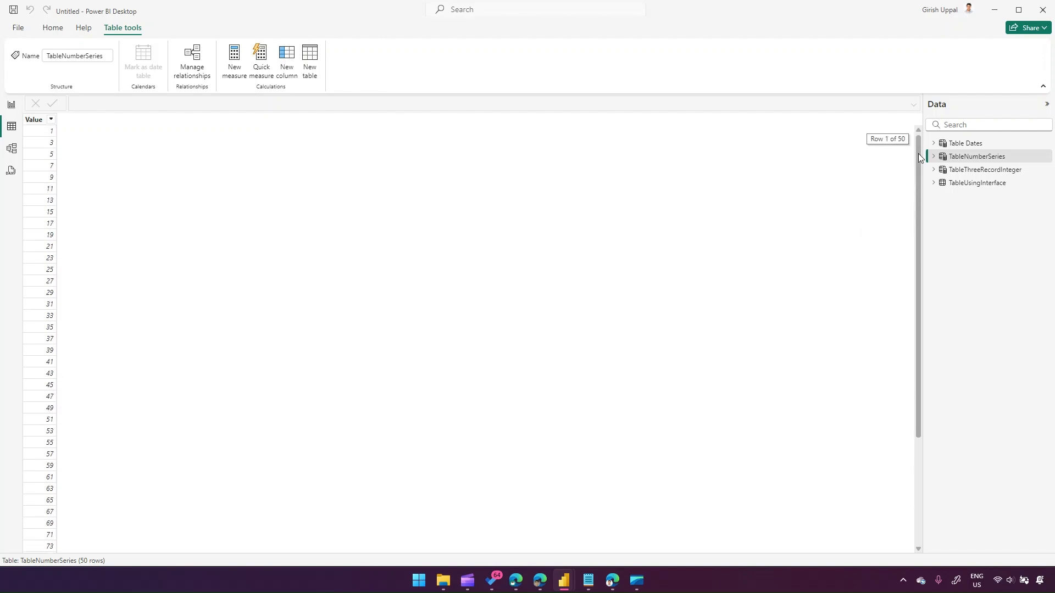
pyautogui.click(11, 107)
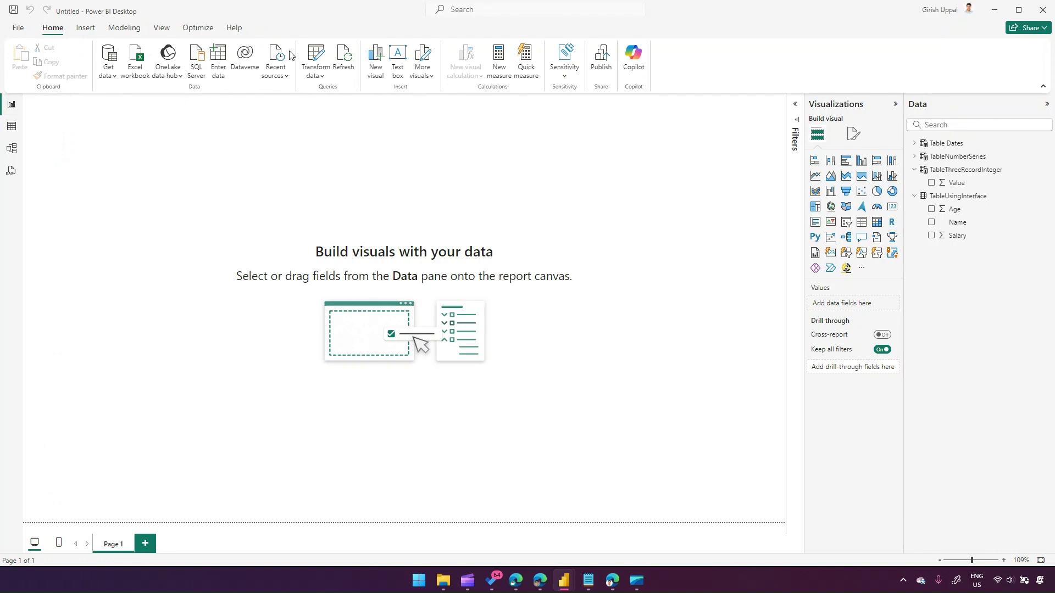
pyautogui.click(121, 31)
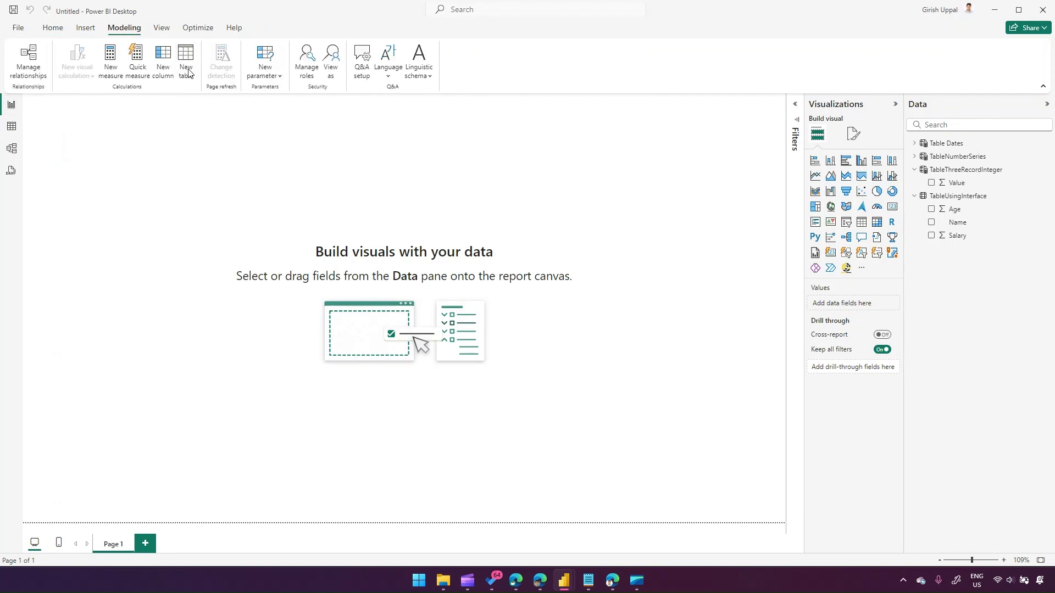
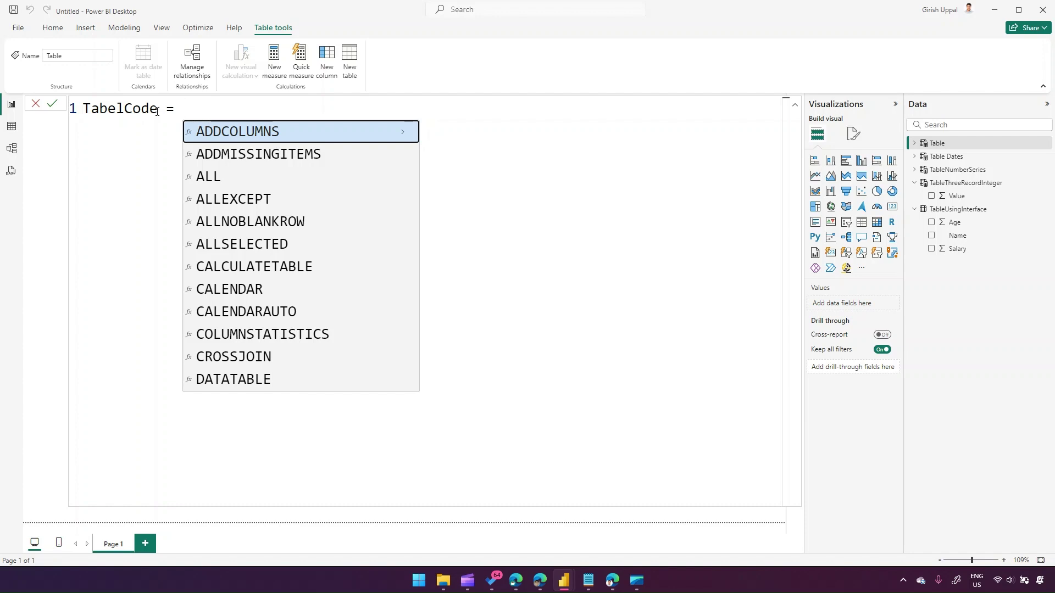
# - Begin the TabelCode expression with braces and start typing CONCATENATE
pyautogui.write('{ }')
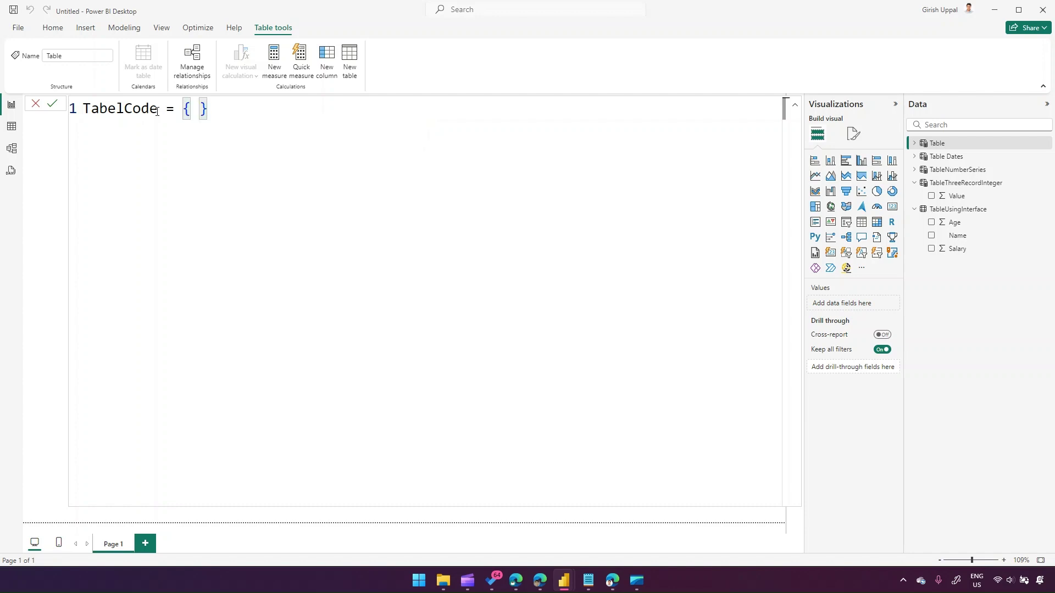
pyautogui.write('conc')
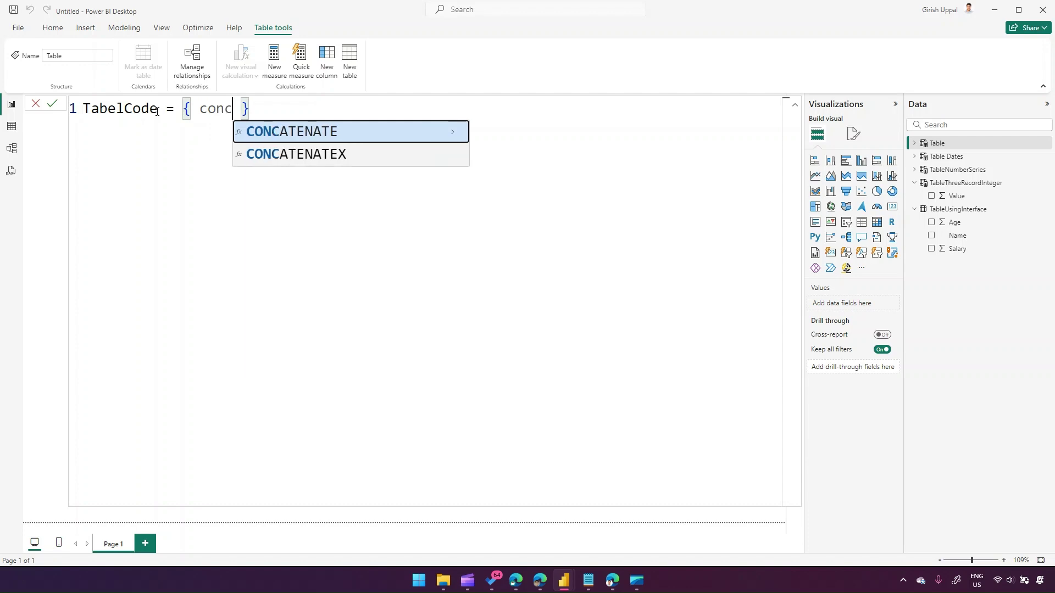
# - Complete TabelCode as { CONCATENATE( UNICHAR(65), RANDBETWEEN(5,7)) }, fixing the parentheses, and commit it
pyautogui.press('Tab')
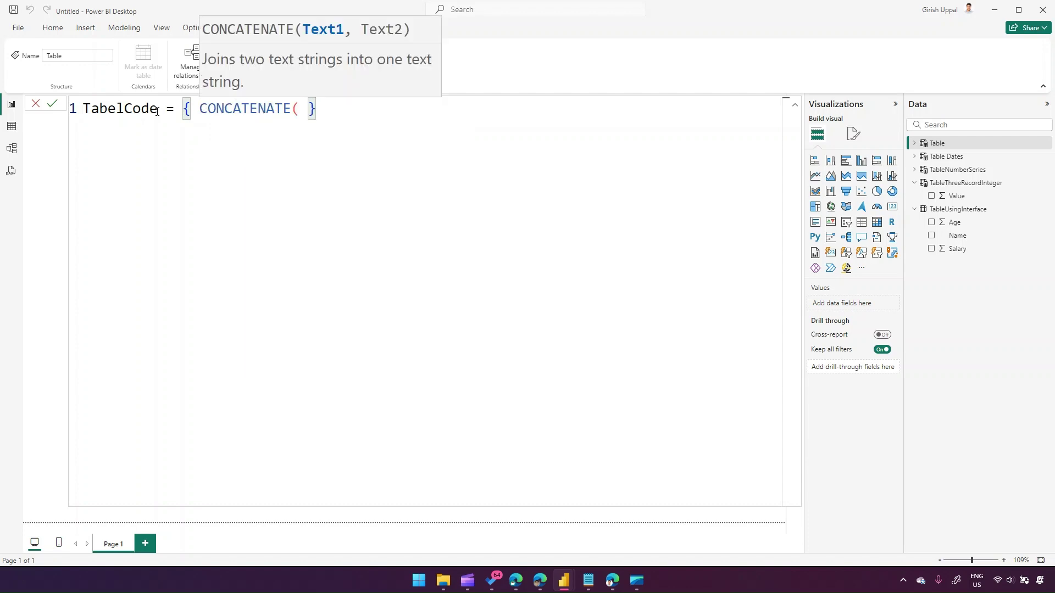
pyautogui.write('unic')
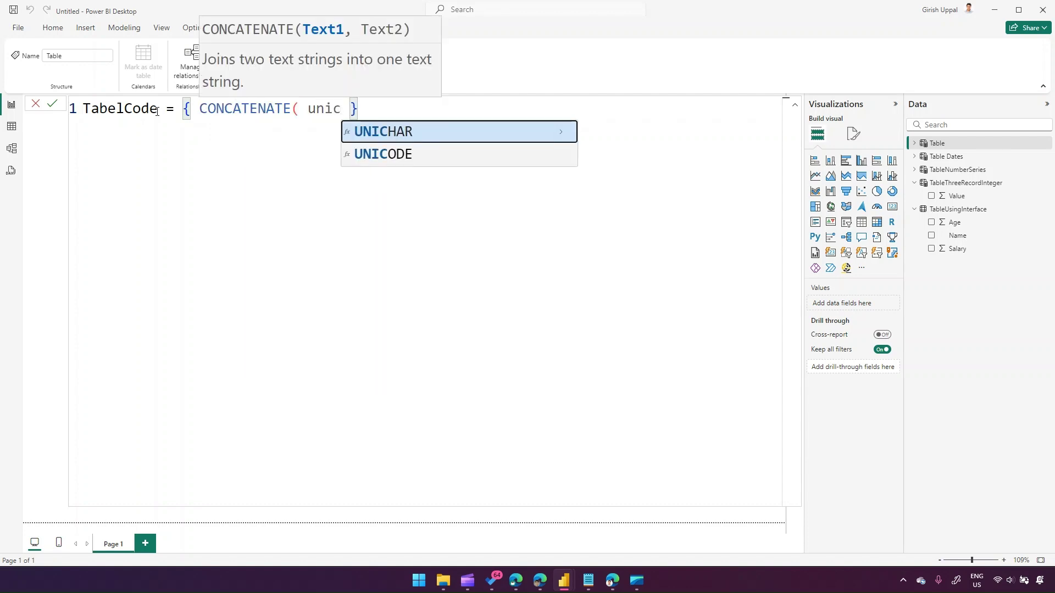
pyautogui.press('Tab')
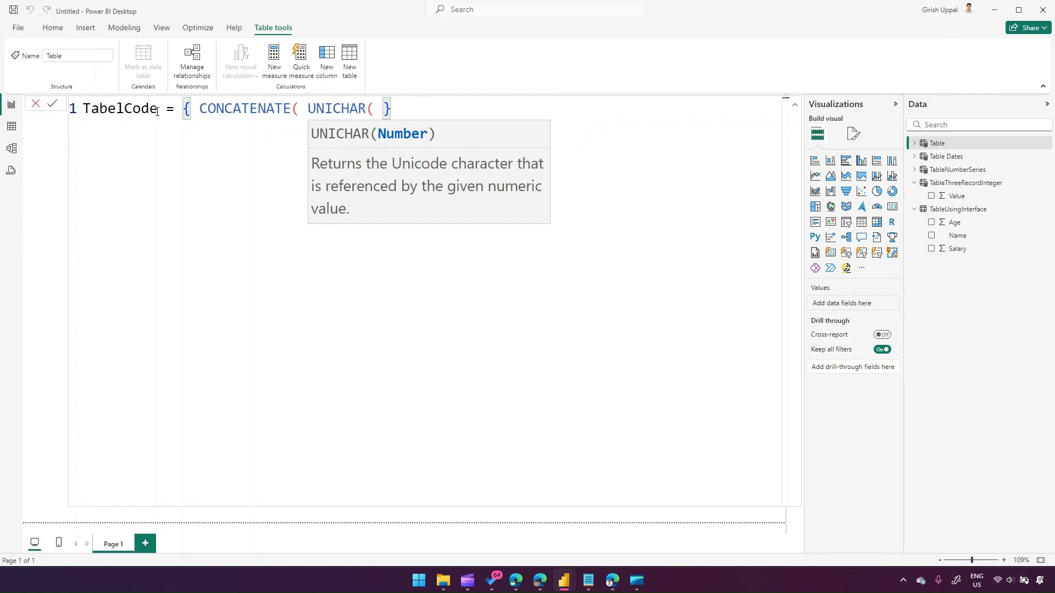
pyautogui.write('65)')
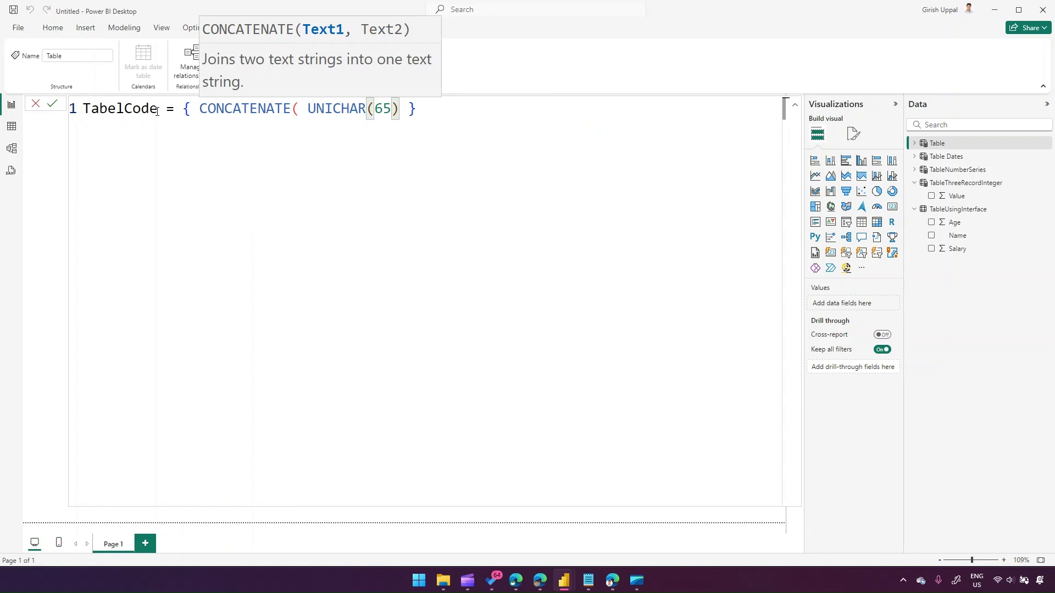
pyautogui.write(', ')
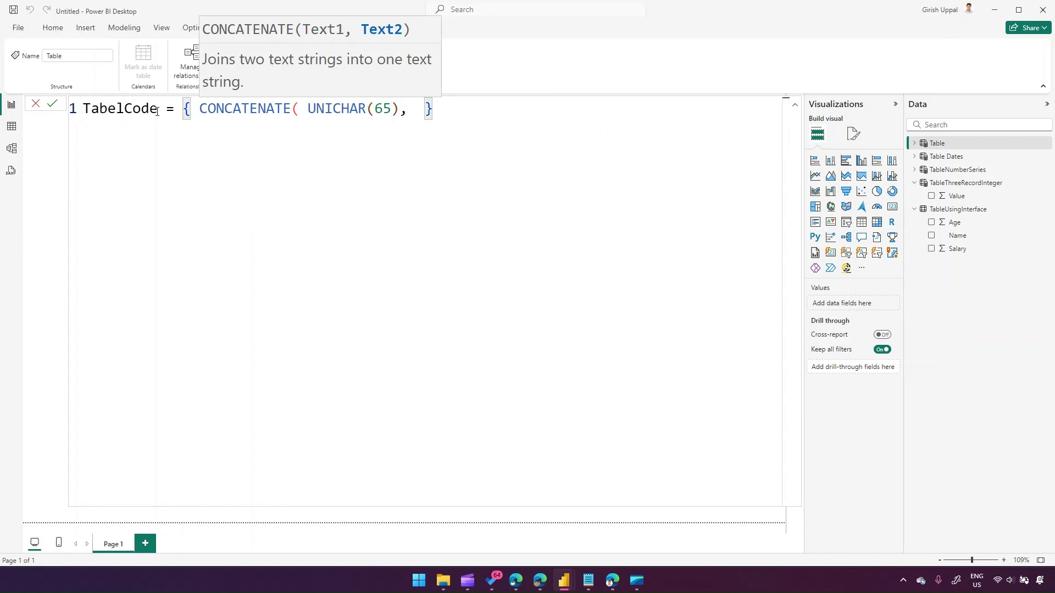
pyautogui.write('rand ')
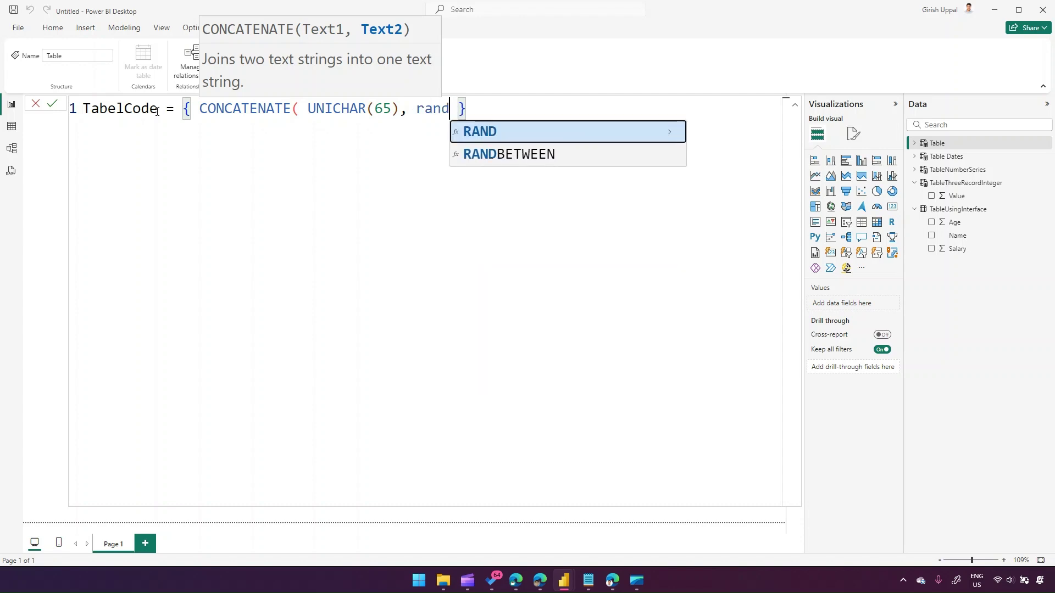
pyautogui.write('bet')
pyautogui.press('Tab')
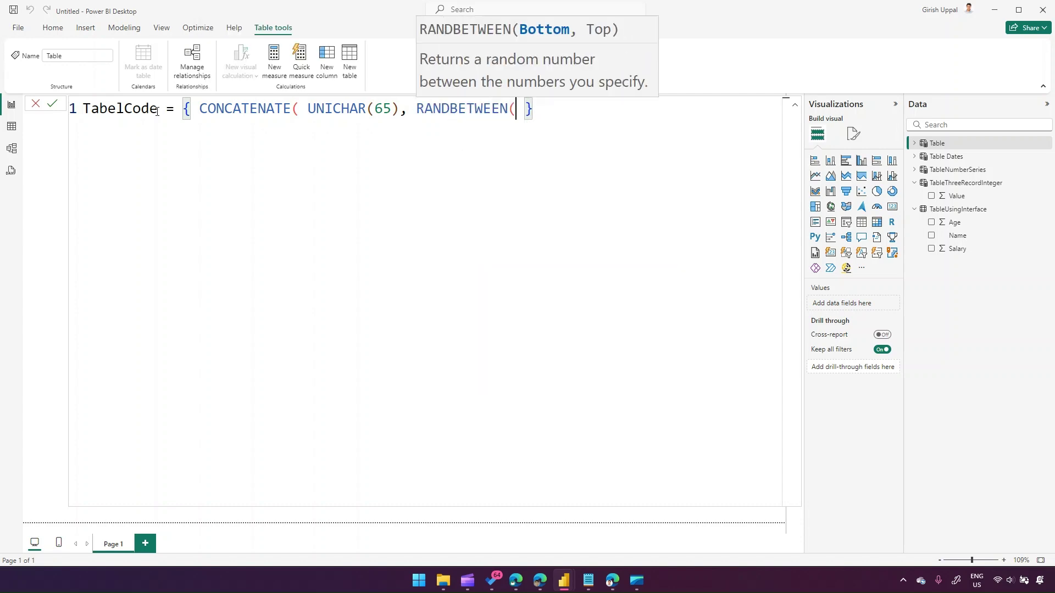
pyautogui.write('5,7')
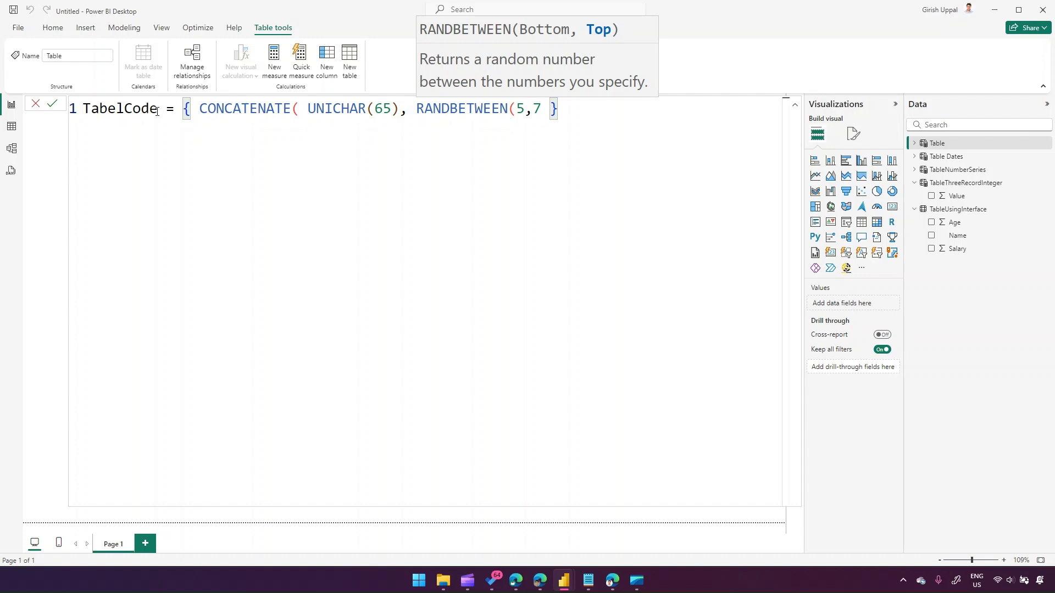
pyautogui.write(')')
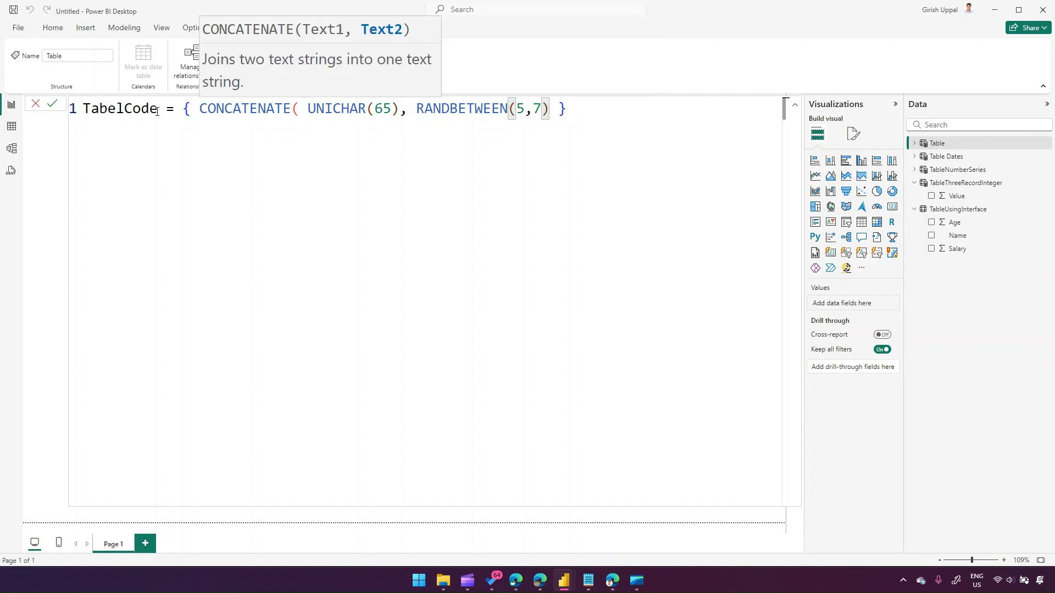
pyautogui.click(582, 110)
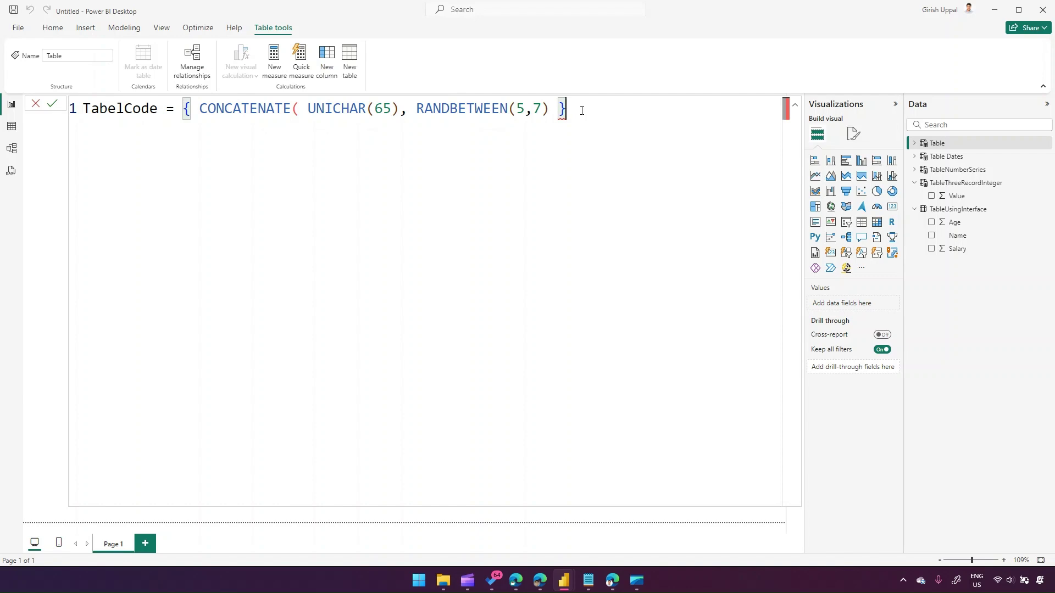
pyautogui.click(550, 108)
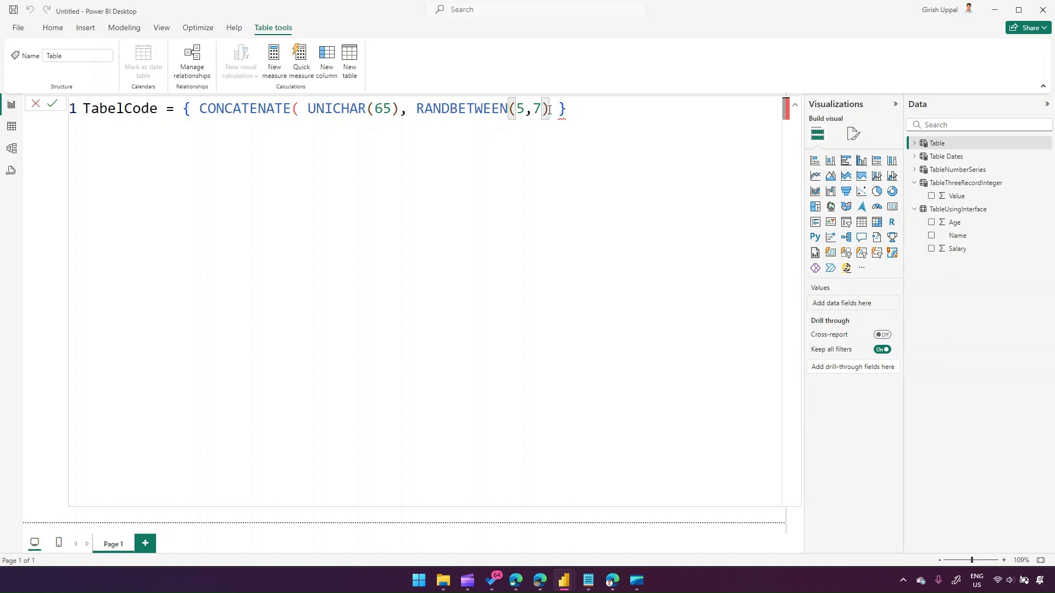
pyautogui.write(')')
pyautogui.click(631, 107)
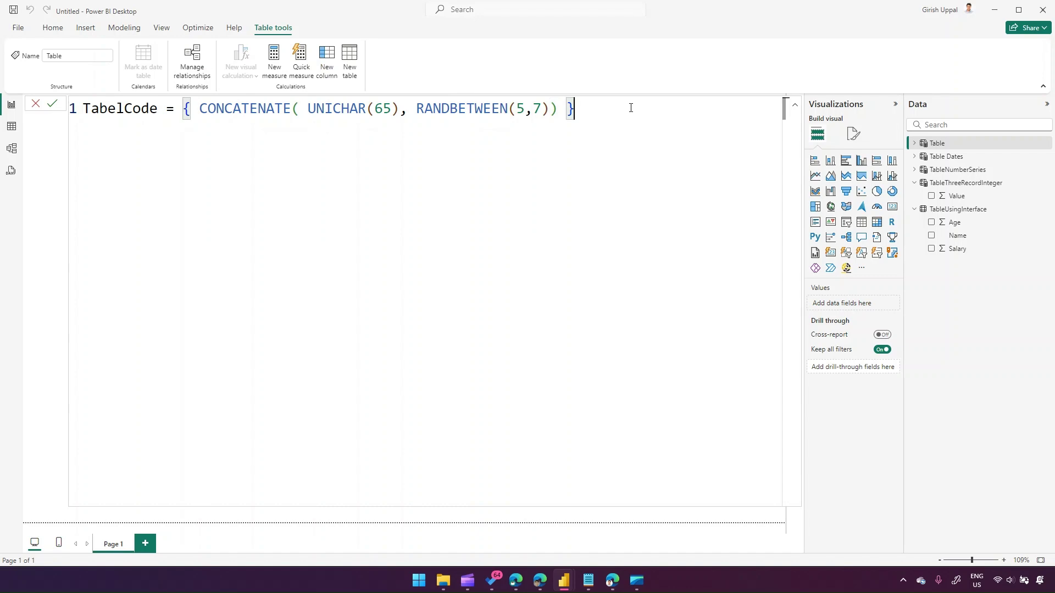
pyautogui.press('Return')
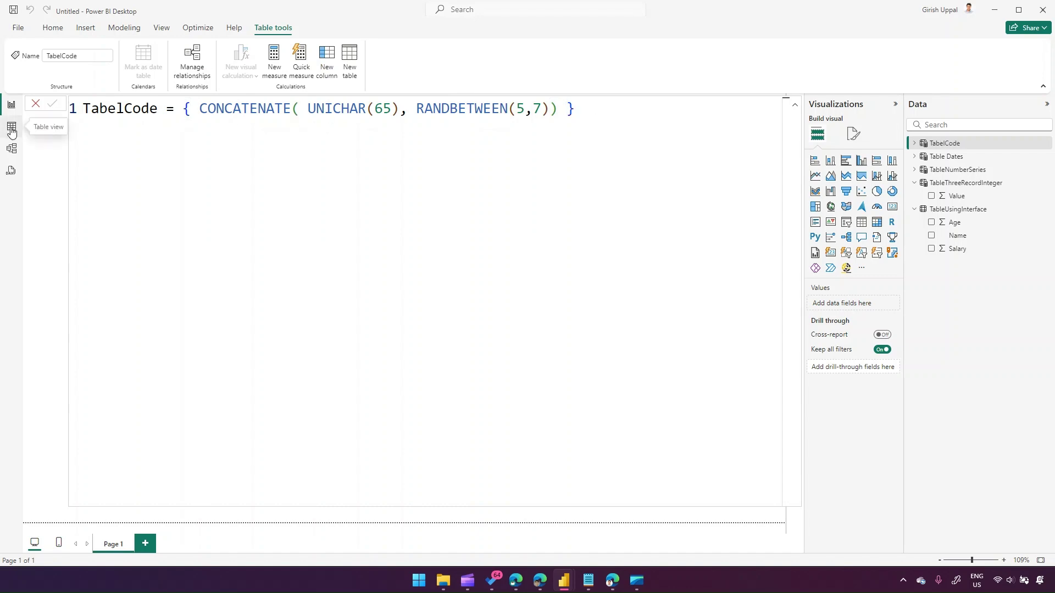
# - Correct the table name from TabelCode to TableCode and check its row in Table view
pyautogui.click(117, 108)
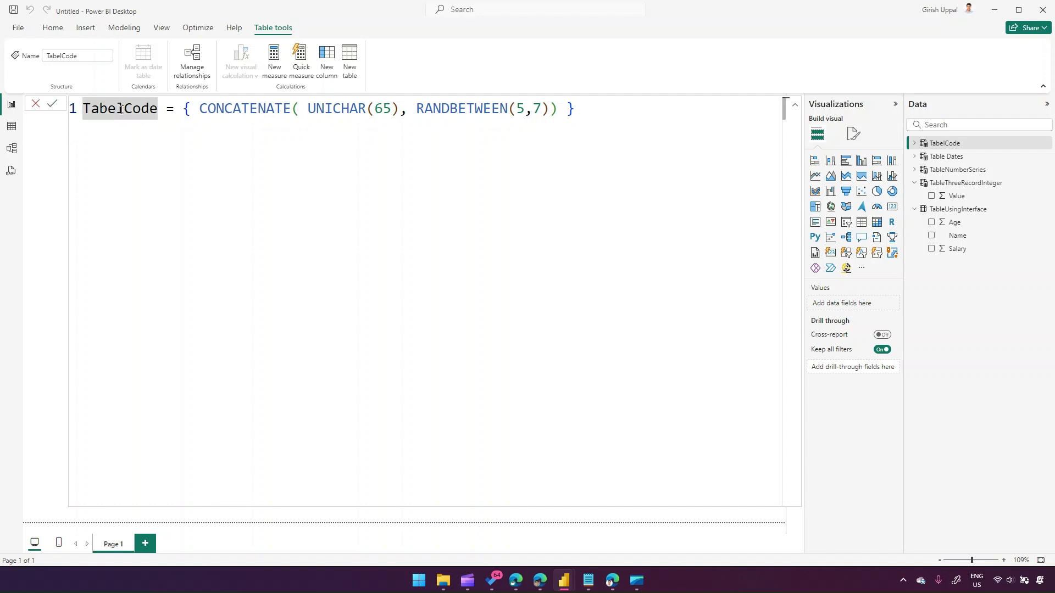
pyautogui.click(125, 108)
pyautogui.press('BackSpace')
pyautogui.press('BackSpace')
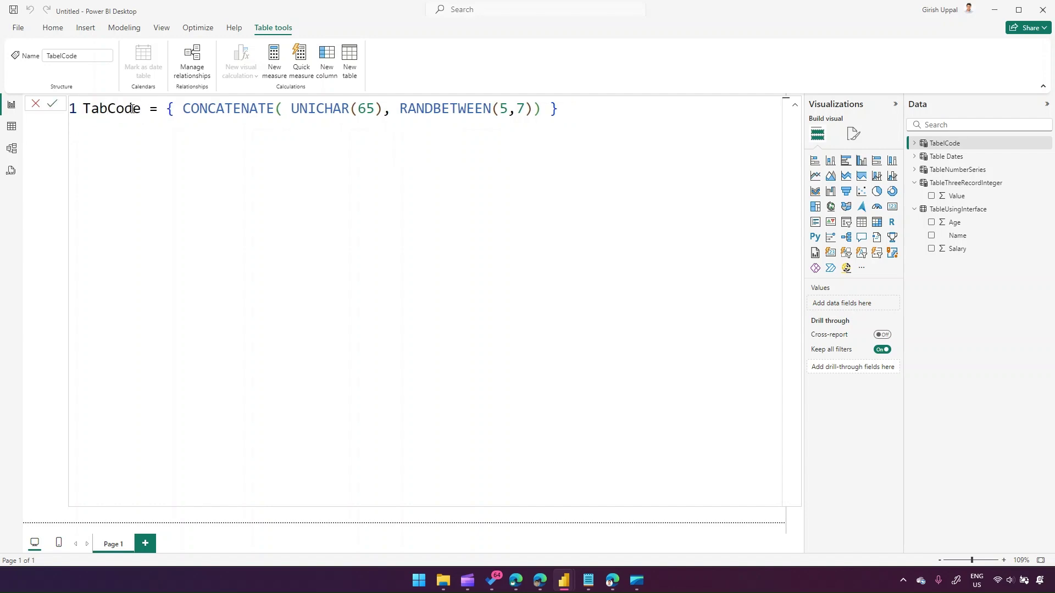
pyautogui.write('le')
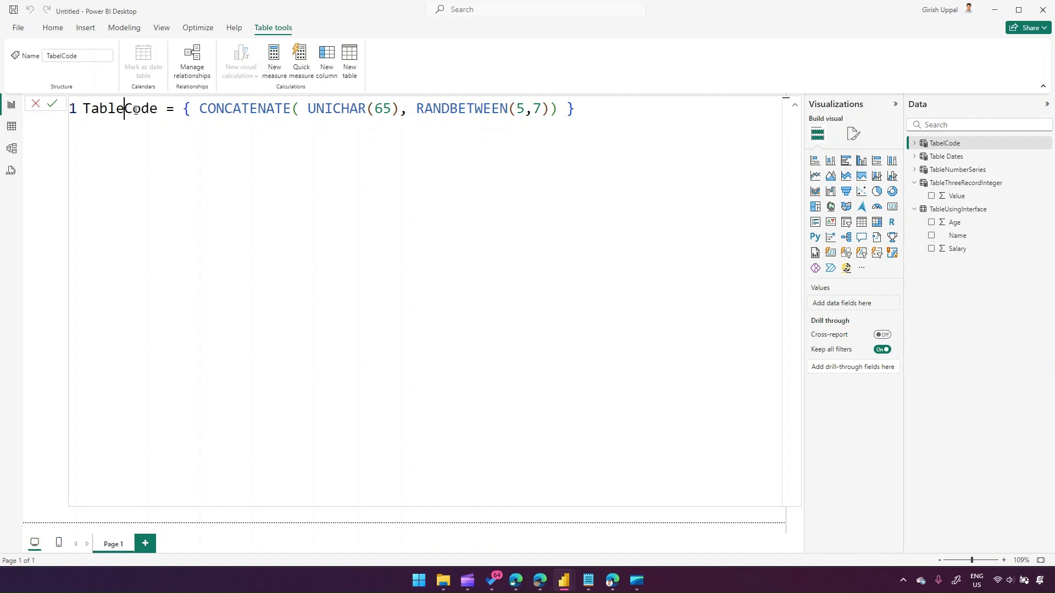
pyautogui.click(572, 108)
pyautogui.press('Return')
pyautogui.click(13, 131)
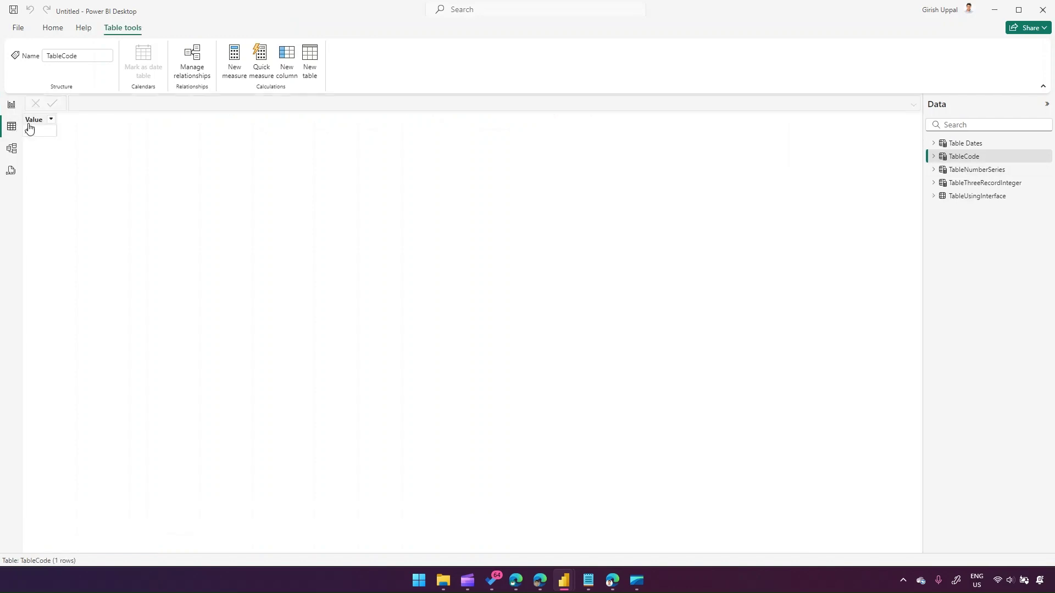
pyautogui.click(11, 107)
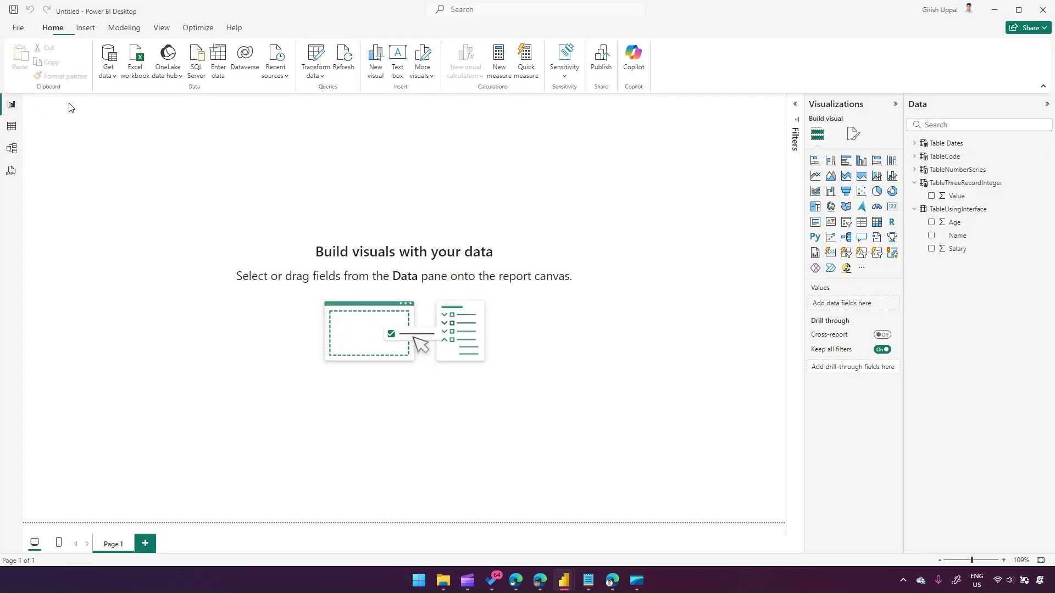
# - Change RANDBETWEEN(5,7) to RANDBETWEEN(5,70) and verify the new value in Table view
pyautogui.click(955, 158)
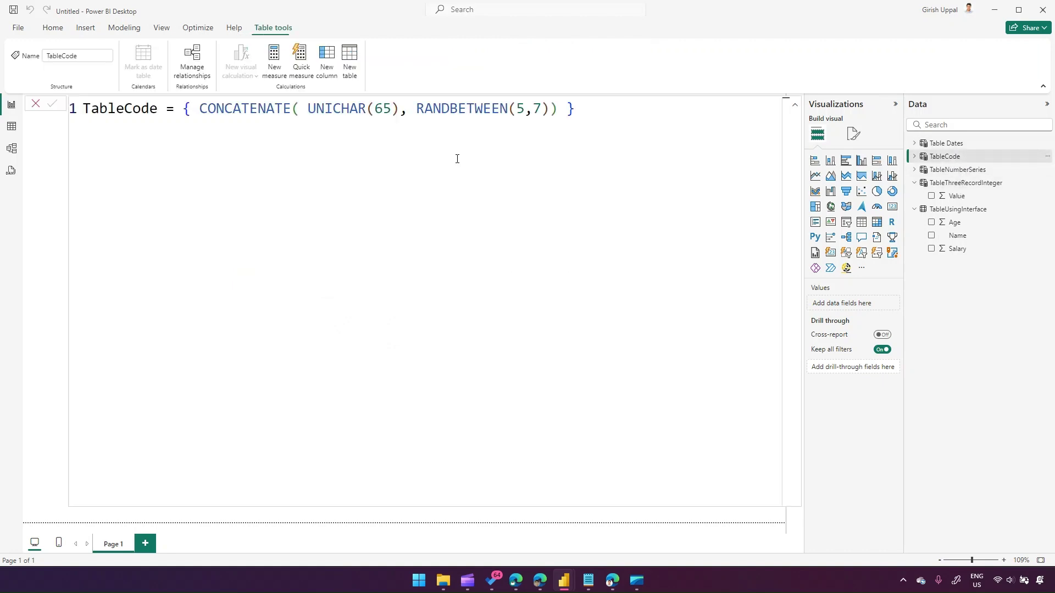
pyautogui.click(640, 104)
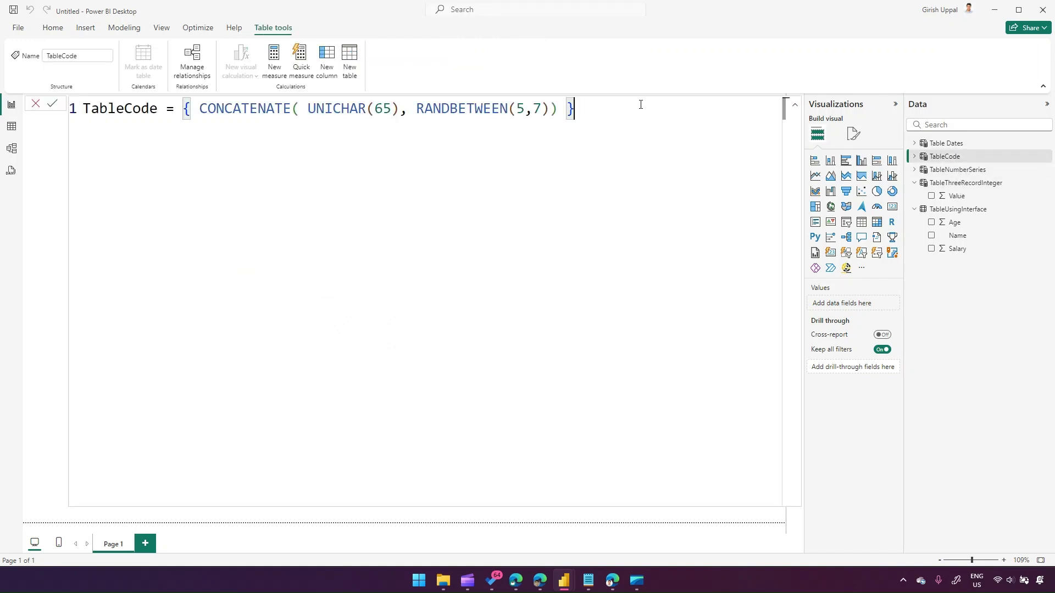
pyautogui.click(541, 108)
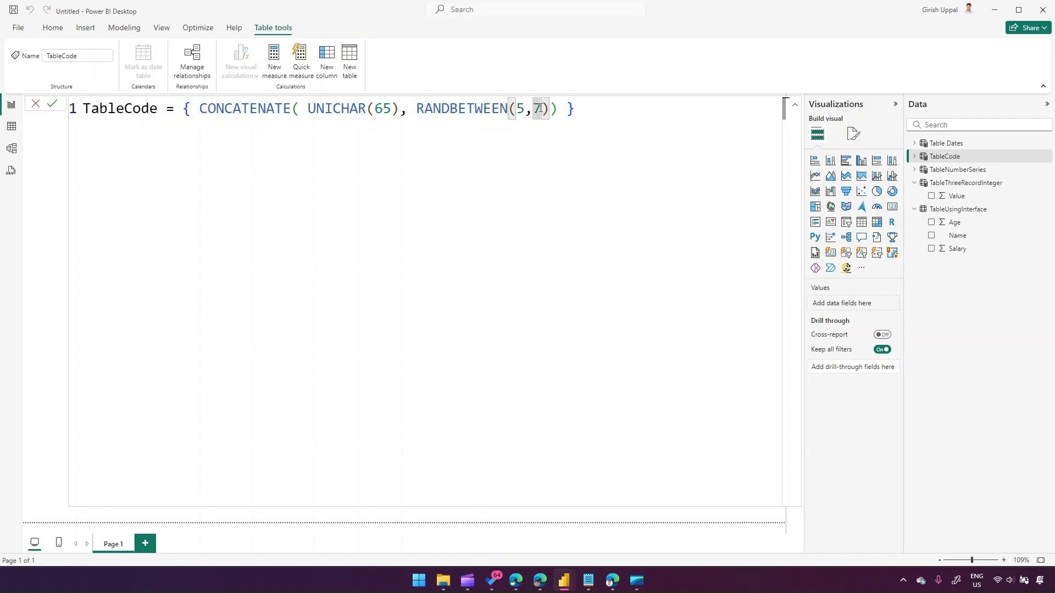
pyautogui.write('0')
pyautogui.press('Return')
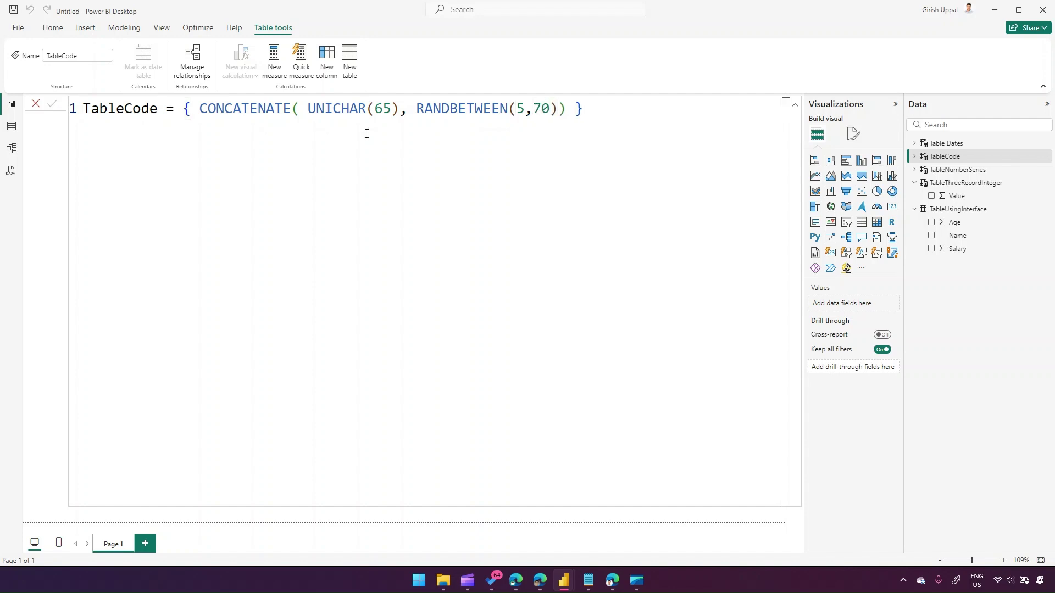
pyautogui.click(11, 128)
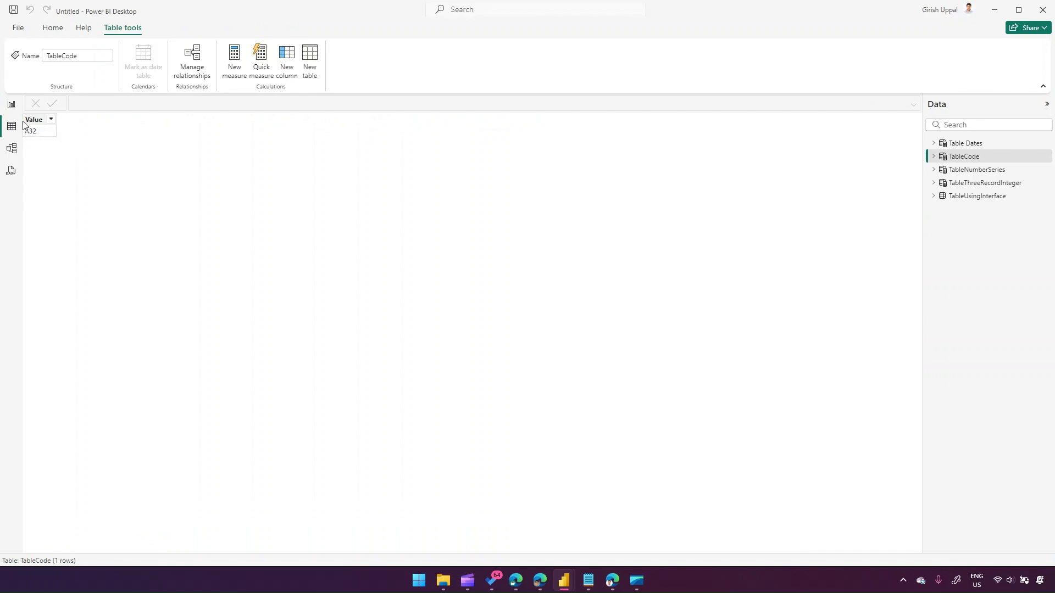
pyautogui.click(12, 104)
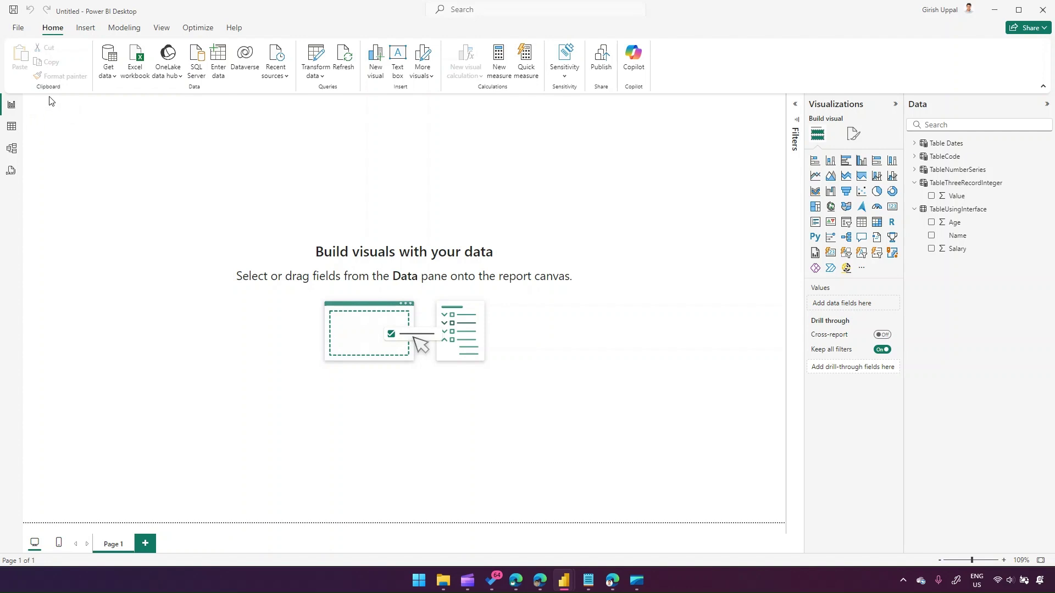
# - Create a new table TableDate = GENERATESERIES(Date(2025,1,1), Date(2025,12,31)) and view its rows
pyautogui.click(124, 28)
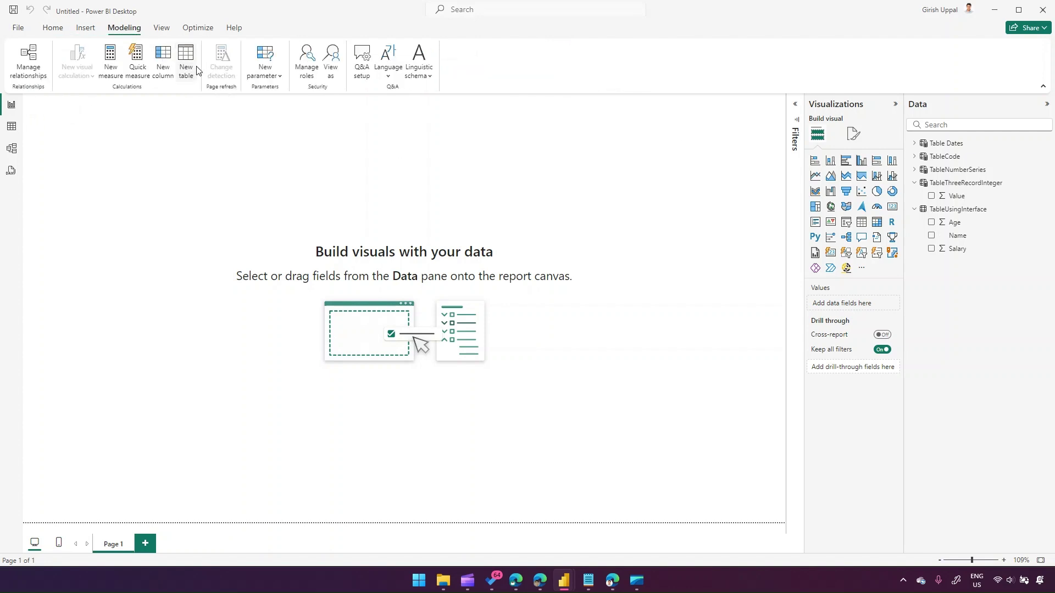
pyautogui.click(191, 67)
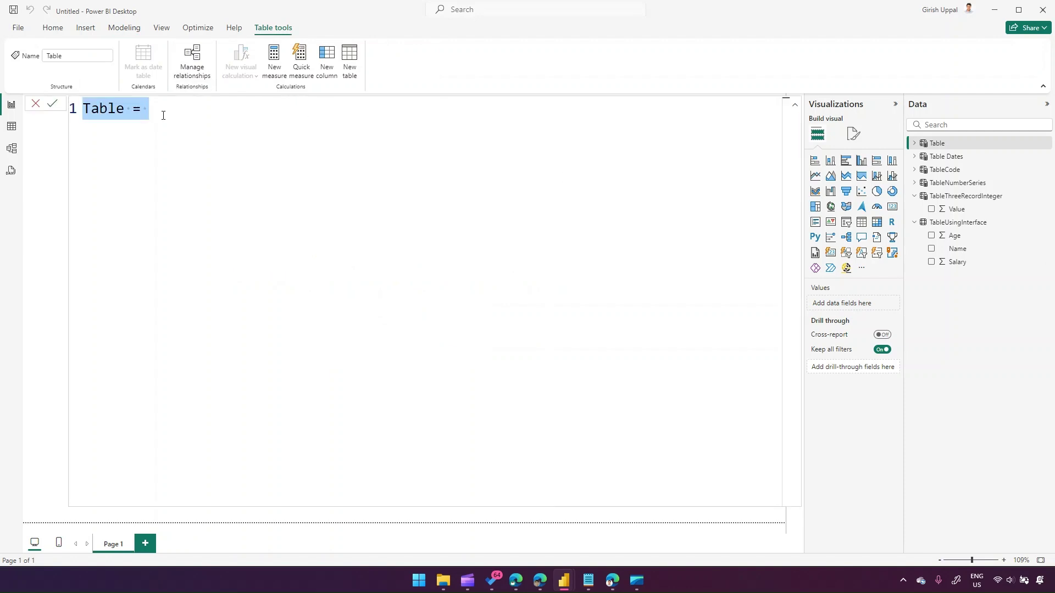
pyautogui.write('TableDate ')
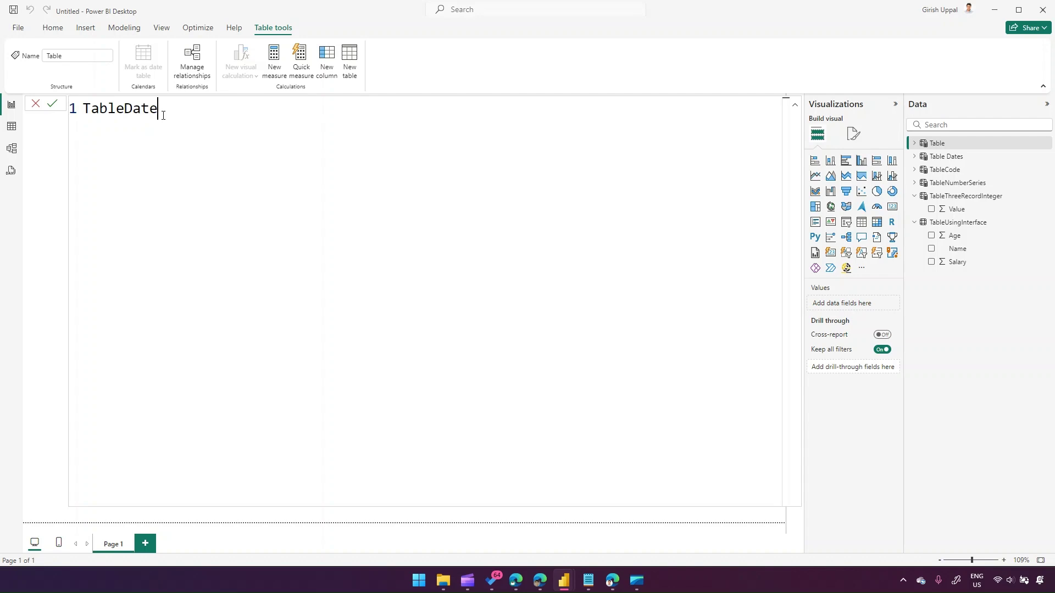
pyautogui.write('= gener')
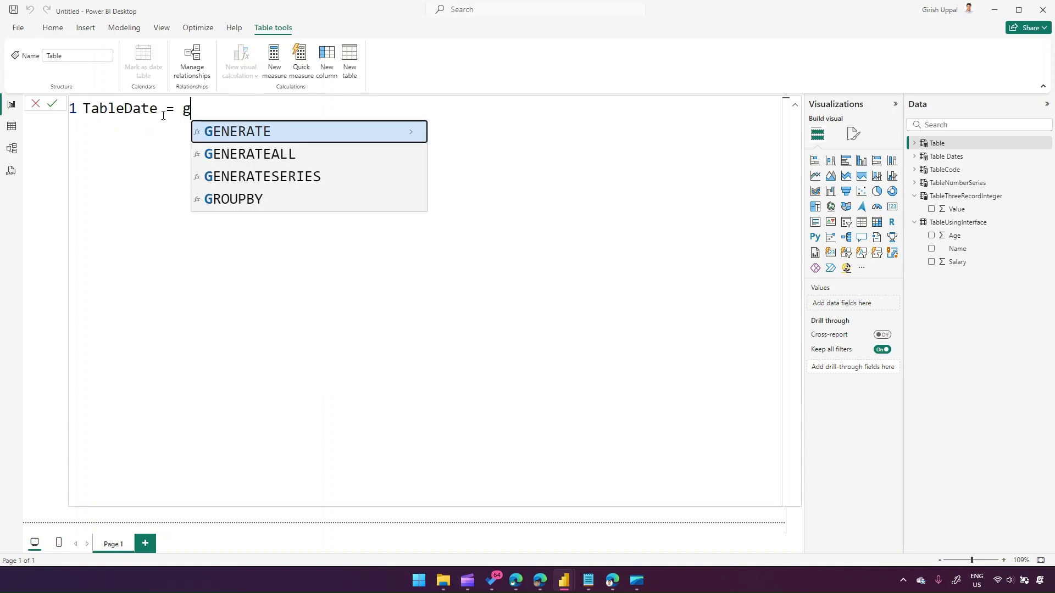
pyautogui.press('Down')
pyautogui.press('Down')
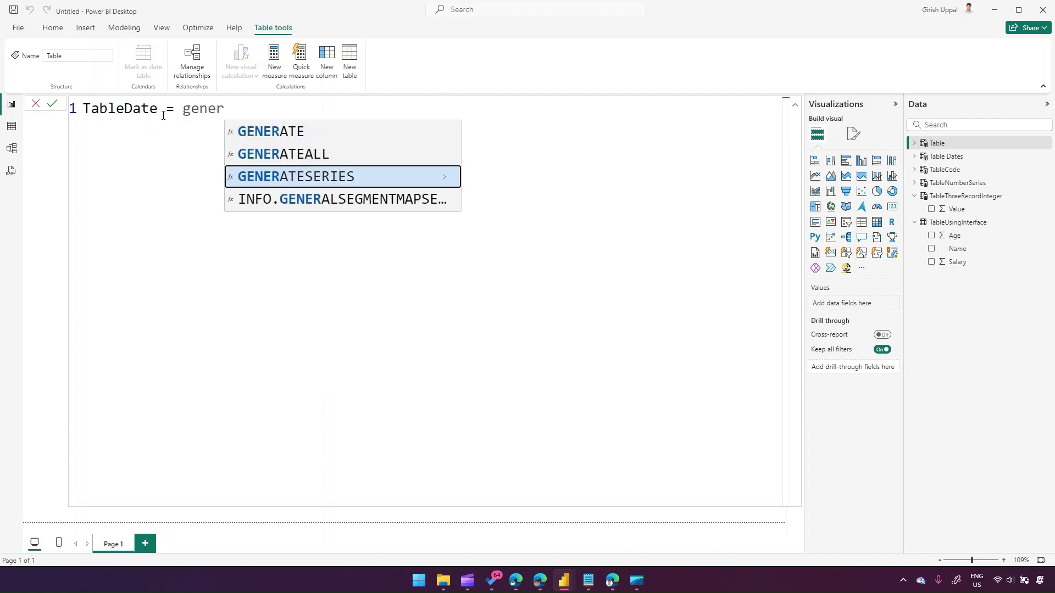
pyautogui.press('Tab')
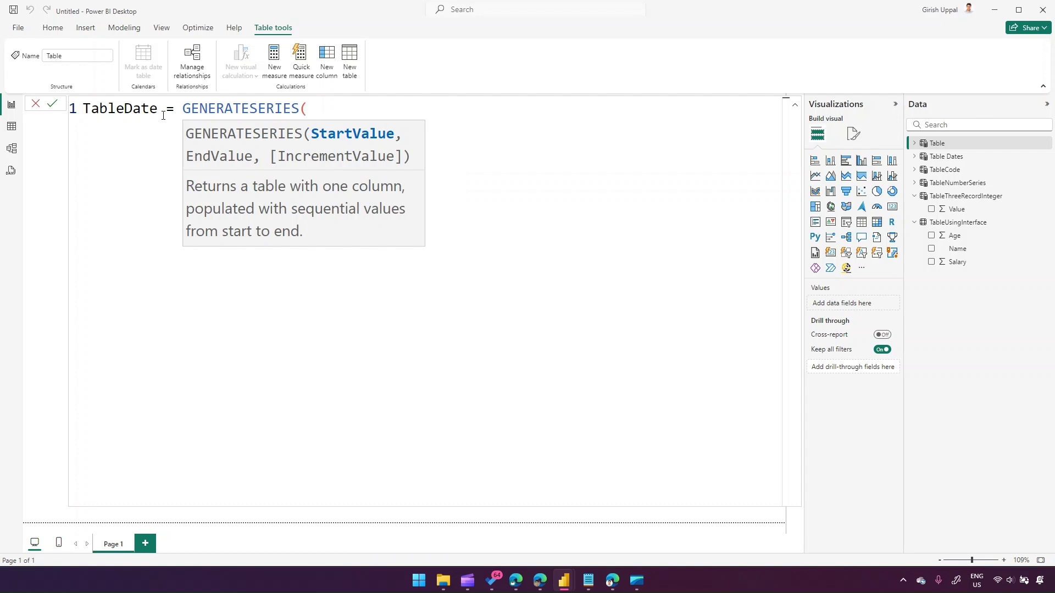
pyautogui.write('date')
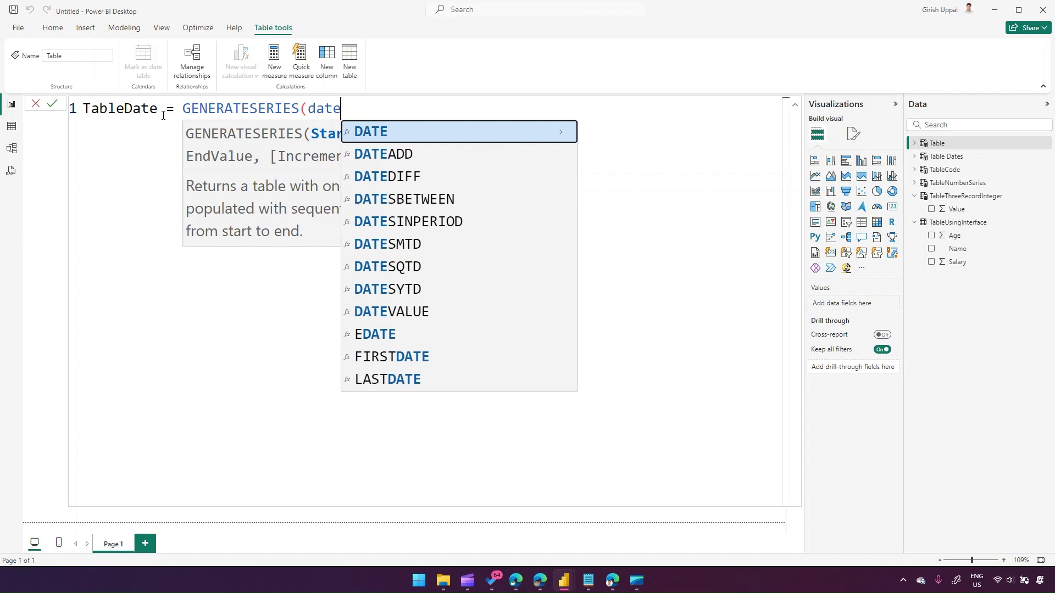
pyautogui.write('(')
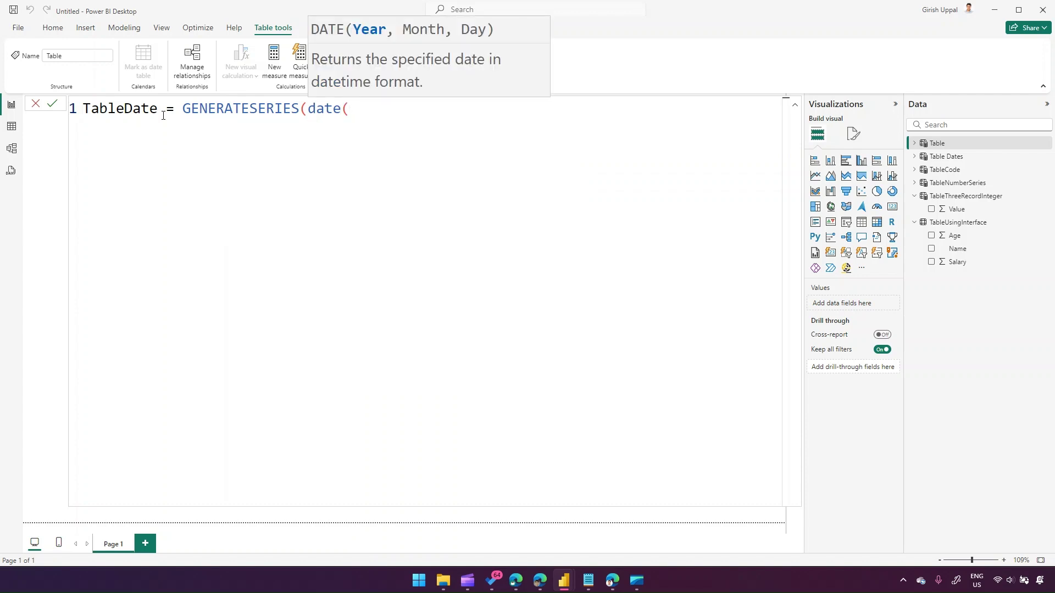
pyautogui.press('BackSpace')
pyautogui.press('BackSpace')
pyautogui.press('BackSpace')
pyautogui.press('BackSpace')
pyautogui.press('BackSpace')
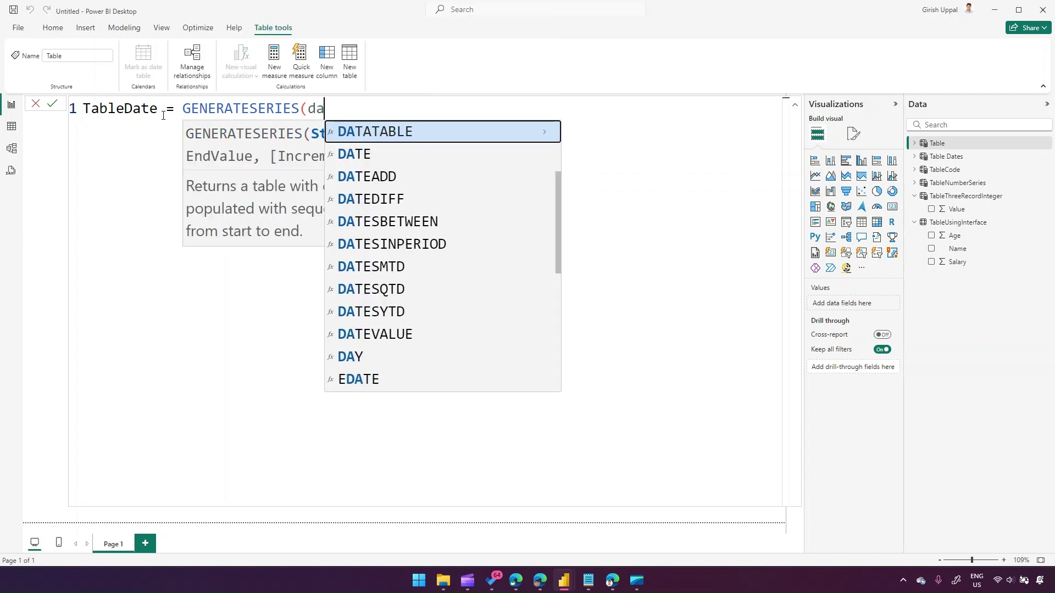
pyautogui.write('Date(')
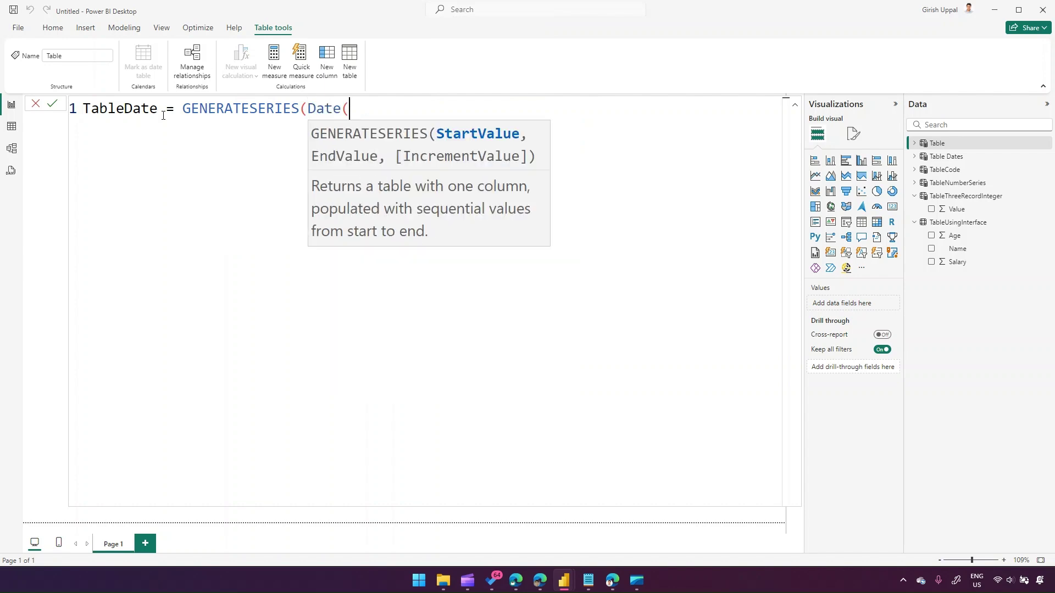
pyautogui.press('BackSpace')
pyautogui.write('(202')
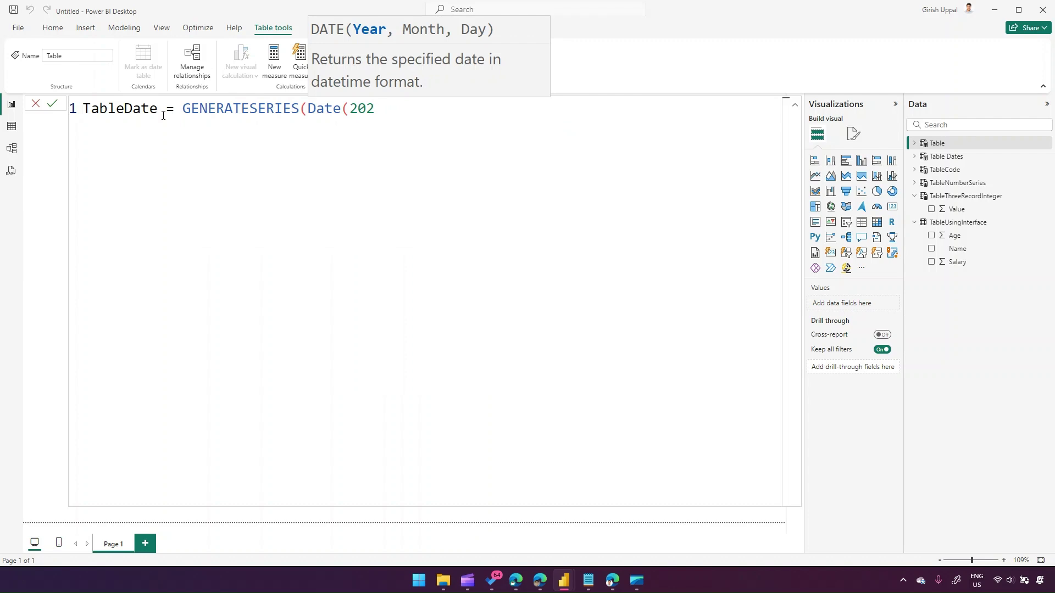
pyautogui.write('5,1,1), ')
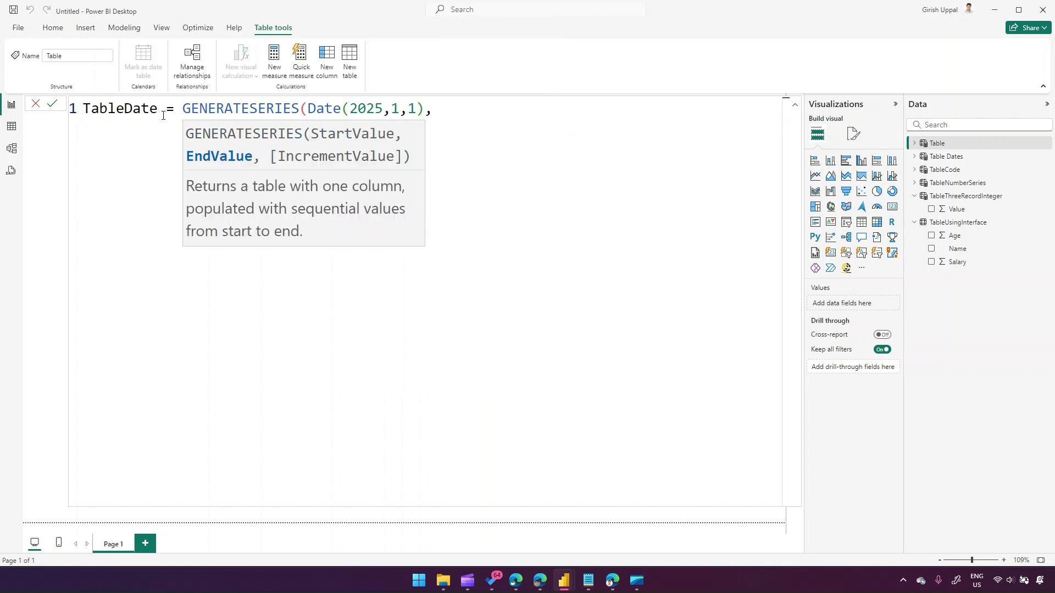
pyautogui.write('Date')
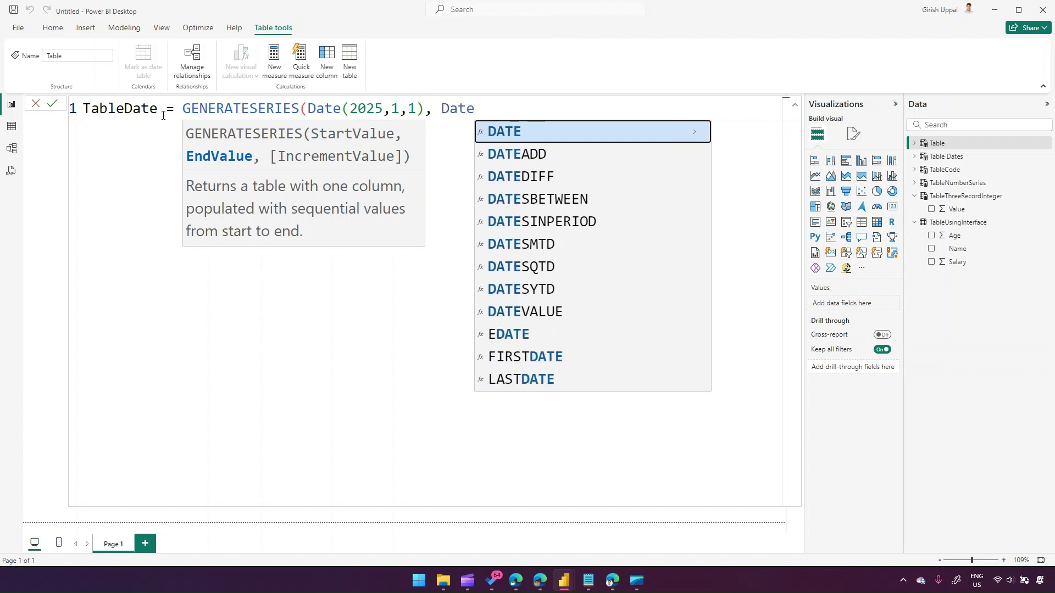
pyautogui.write('(')
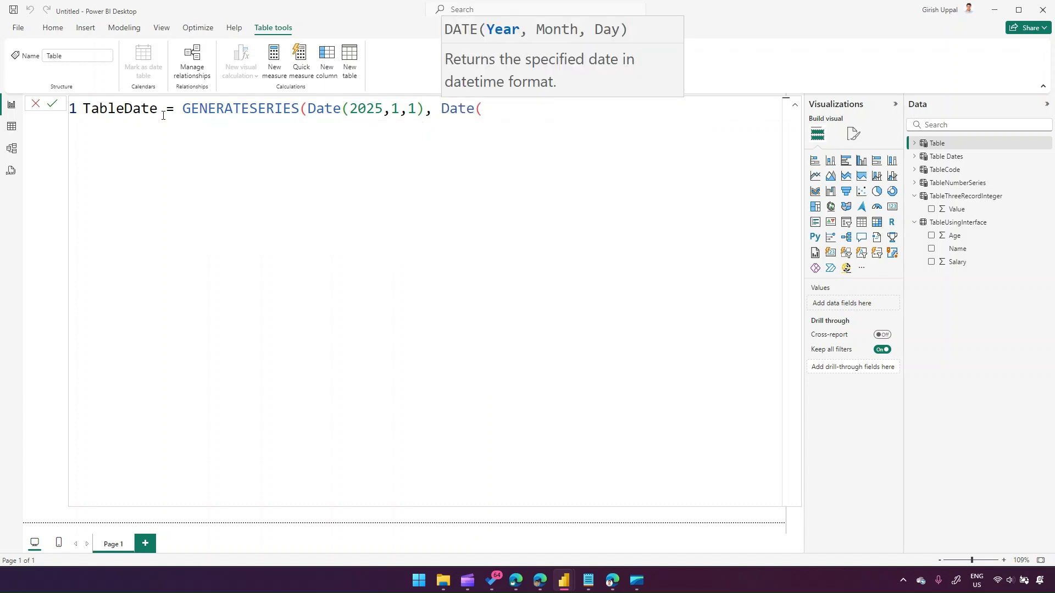
pyautogui.write('2025,')
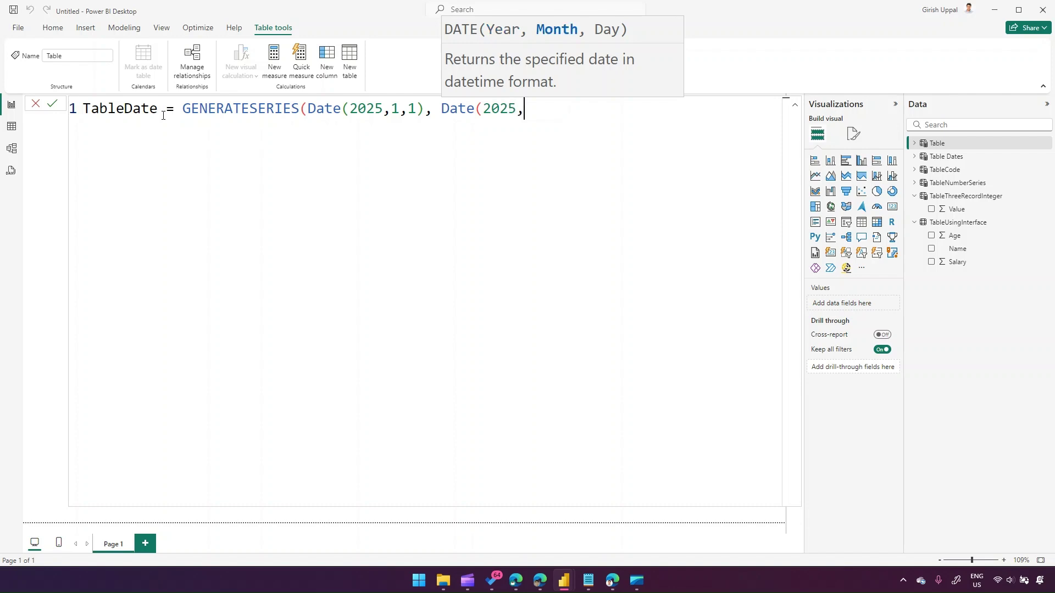
pyautogui.write('12,31')
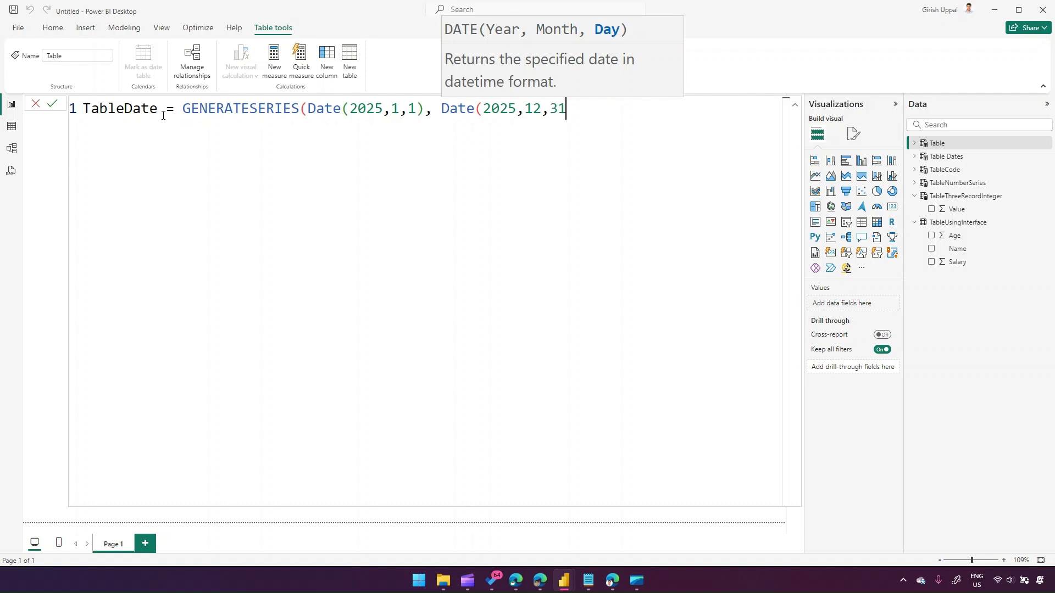
pyautogui.write(')')
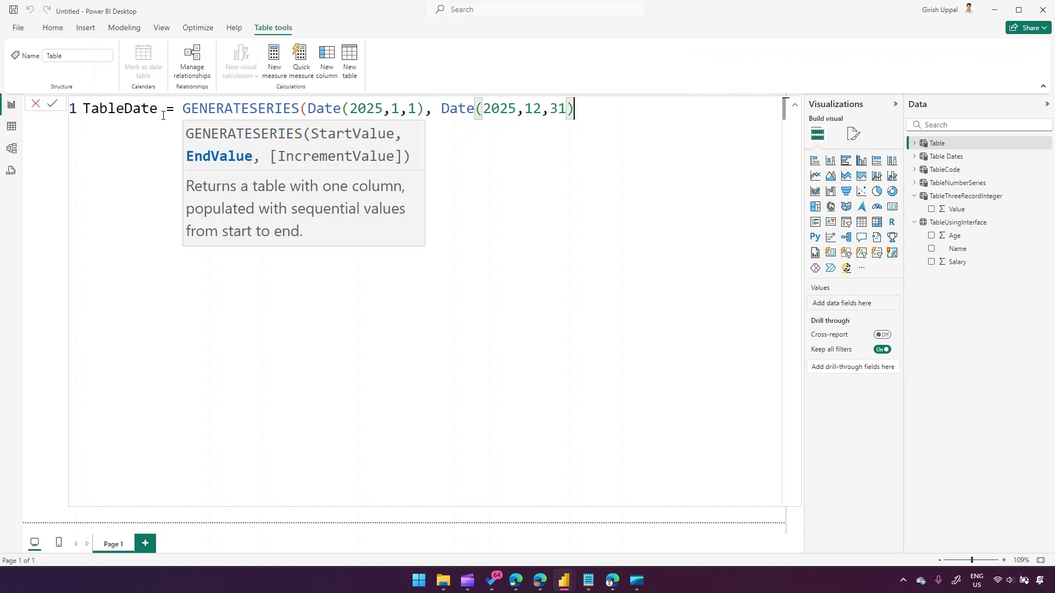
pyautogui.write(')')
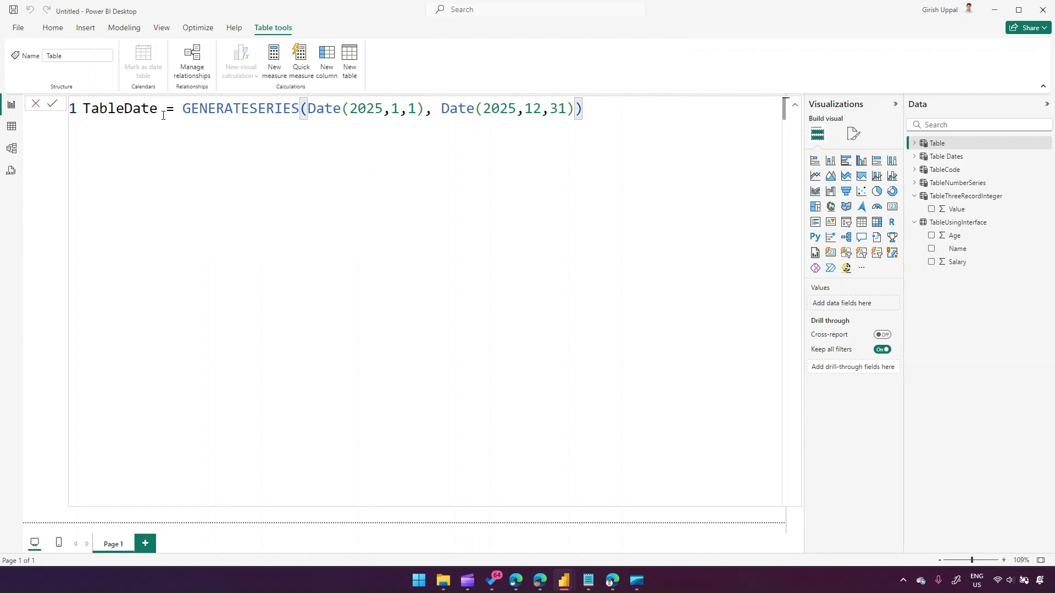
pyautogui.press('Return')
pyautogui.click(12, 126)
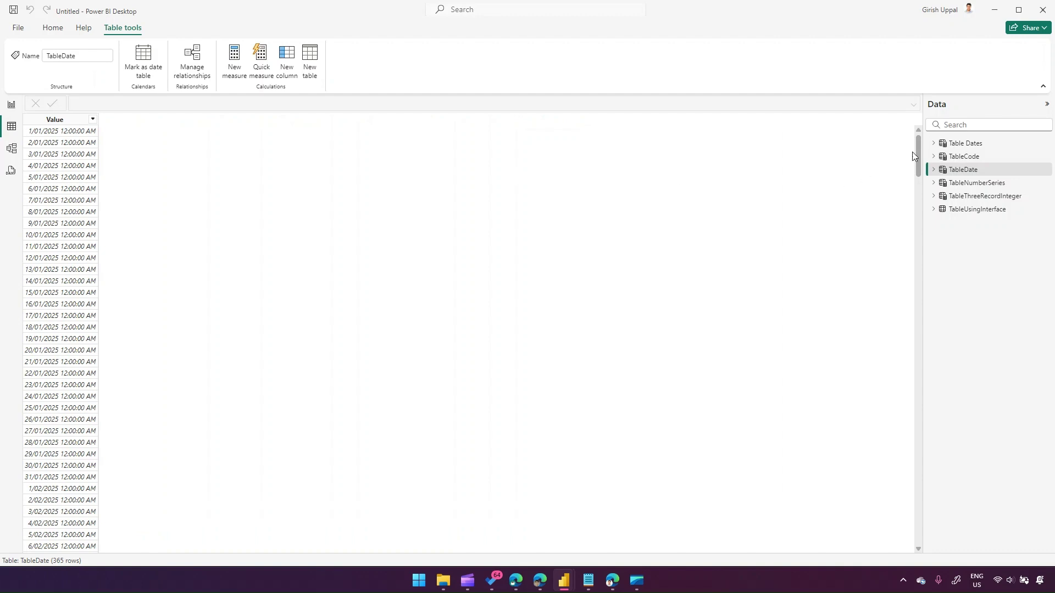
# - Scroll TableDate's 365 rows, 1/01/2025 to 31/12/2025, then go back to Report view
pyautogui.moveTo(916, 152); pyautogui.dragTo(938, 106)
pyautogui.click(11, 106)
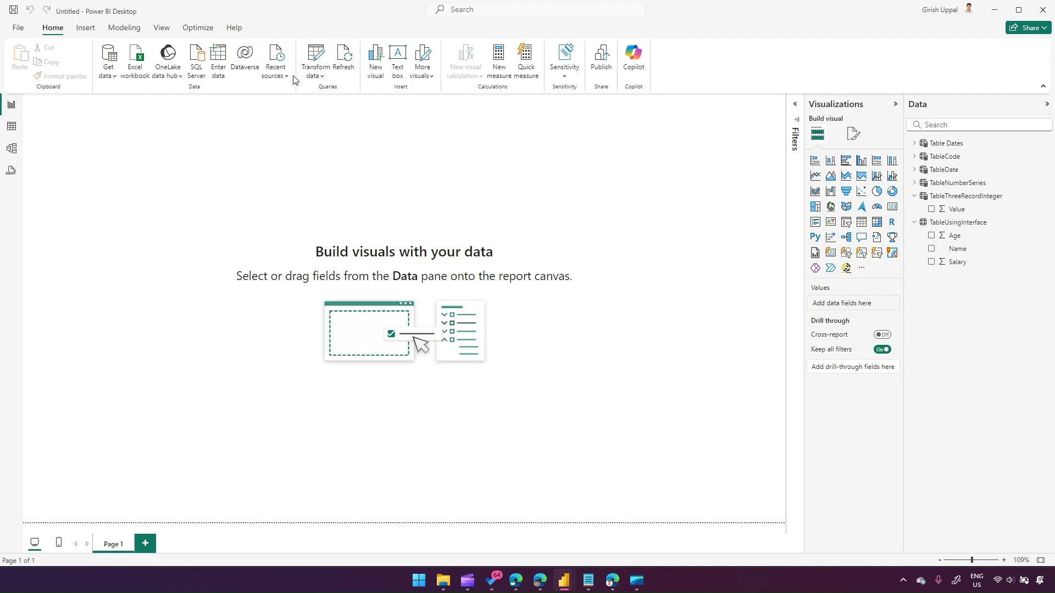
pyautogui.click(125, 30)
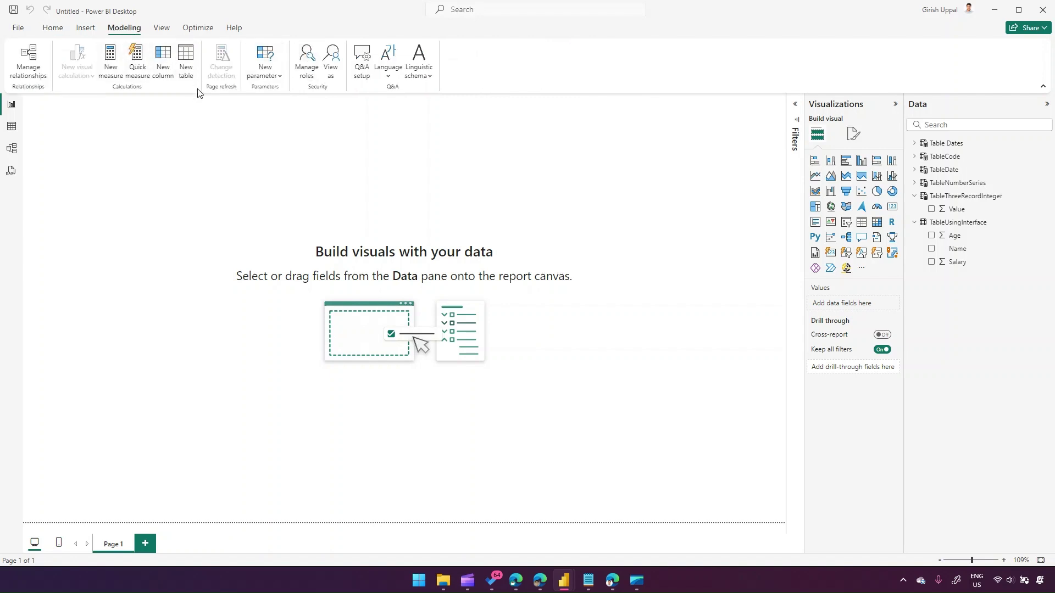
pyautogui.click(187, 65)
# - Define the table 2Strings = {"Hello" & "World"} and commit it
pyautogui.write('2St')
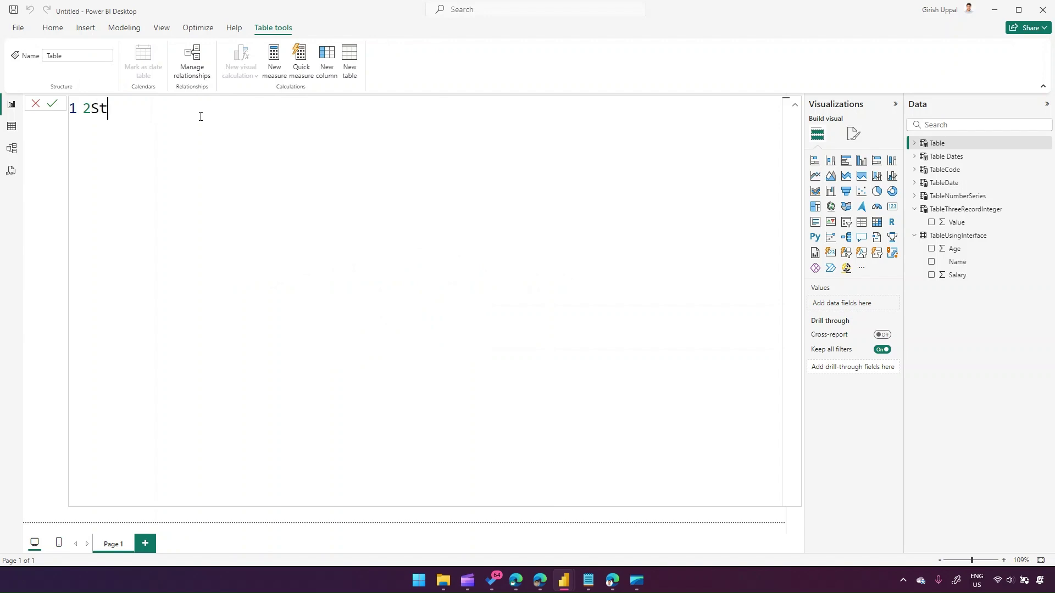
pyautogui.write('rings = { }')
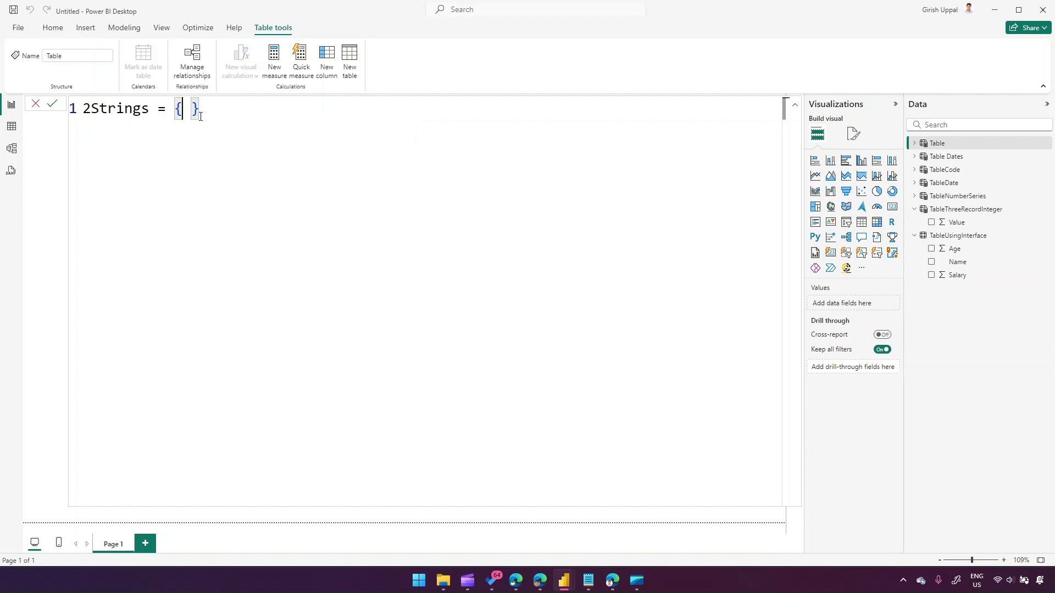
pyautogui.press('Left')
pyautogui.press('Left')
pyautogui.write('"Hello"')
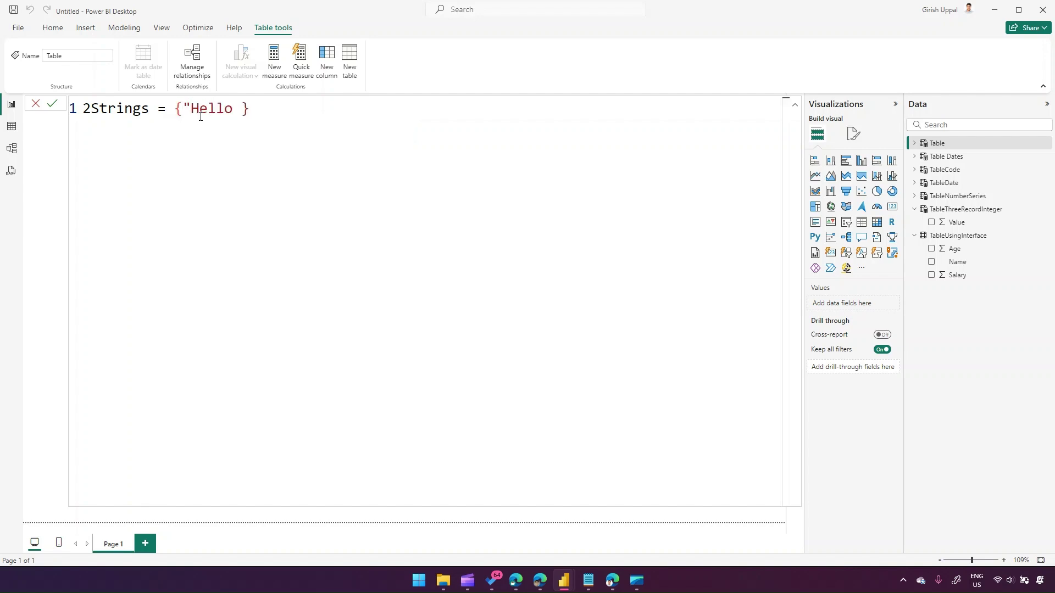
pyautogui.write(' "World"')
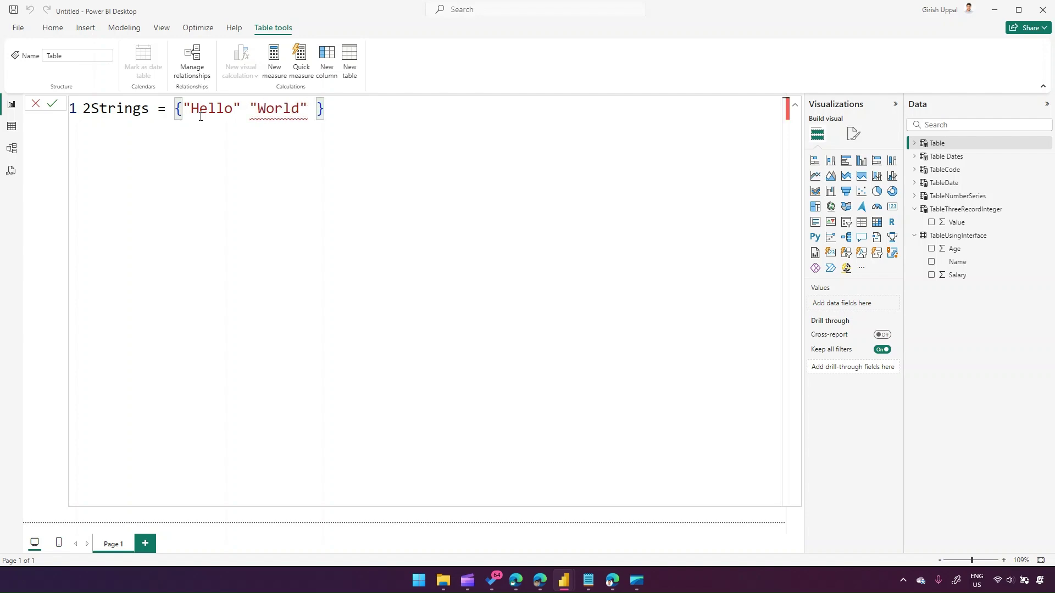
pyautogui.press('Left')
pyautogui.press('Left')
pyautogui.press('Left')
pyautogui.press('Left')
pyautogui.press('Left')
pyautogui.press('Left')
pyautogui.press('Left')
pyautogui.press('Left')
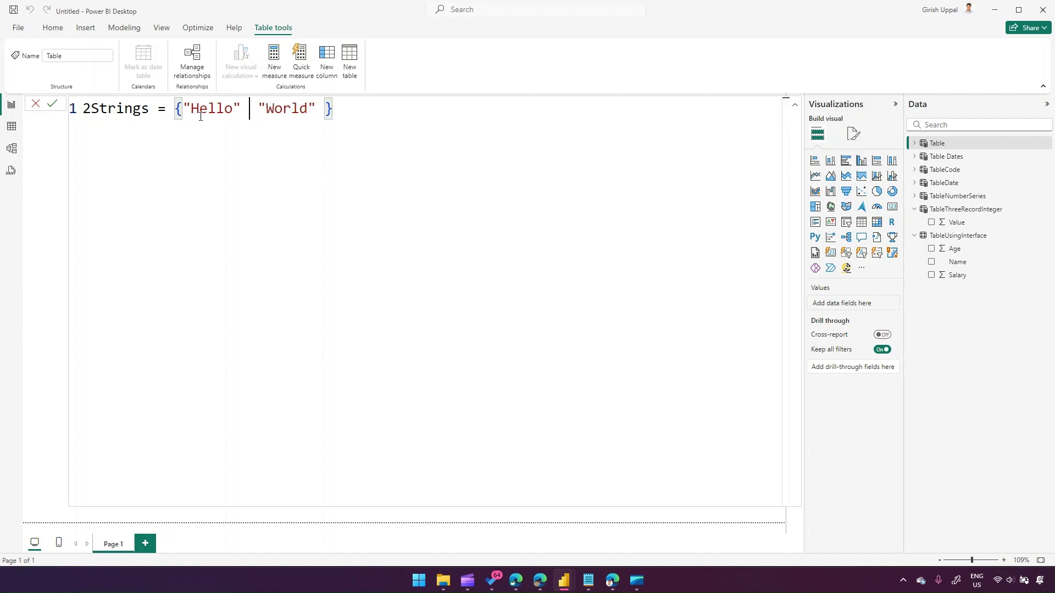
pyautogui.write('&')
pyautogui.press('Return')
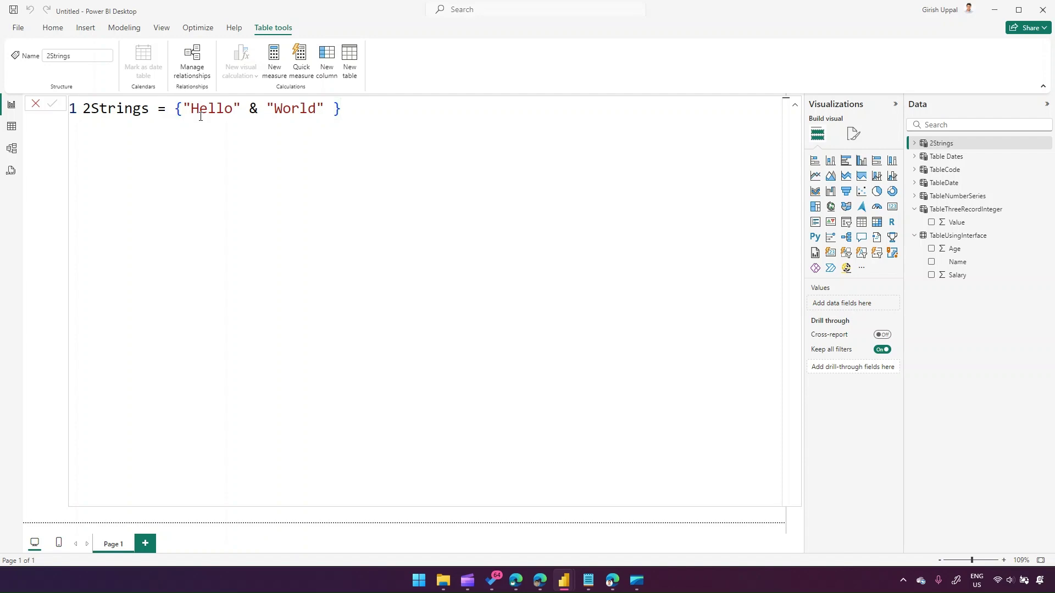
# - Confirm the single HelloWorld row in Table view, then reopen the 2Strings formula for editing
pyautogui.click(11, 127)
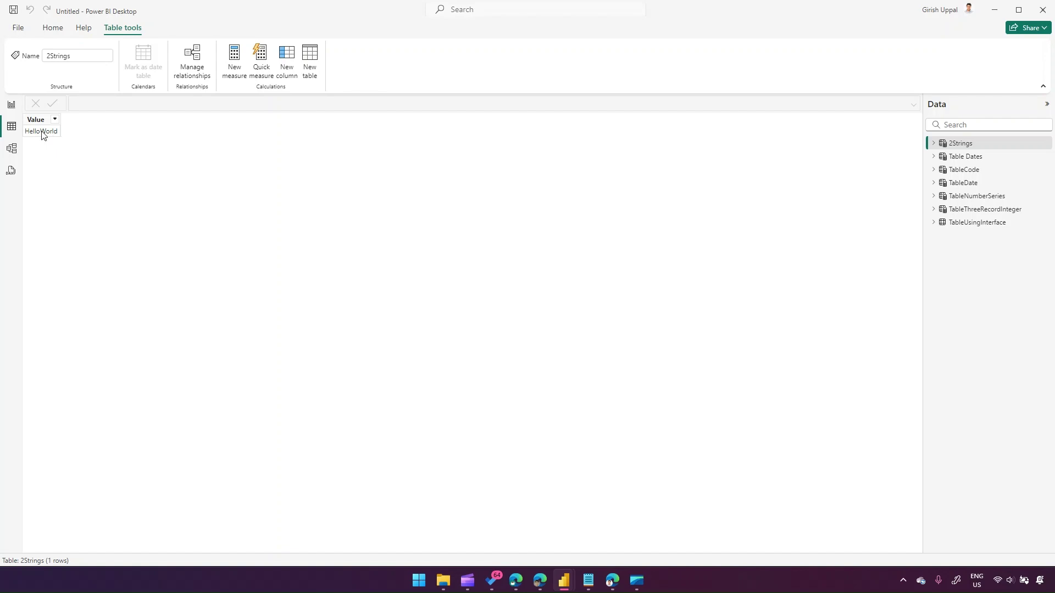
pyautogui.click(11, 105)
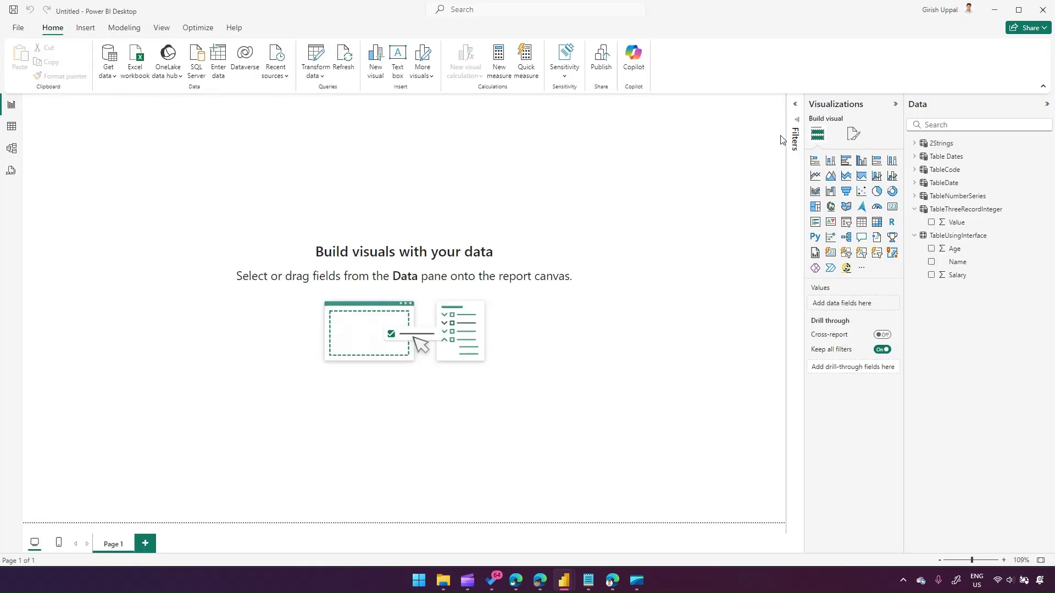
pyautogui.click(943, 144)
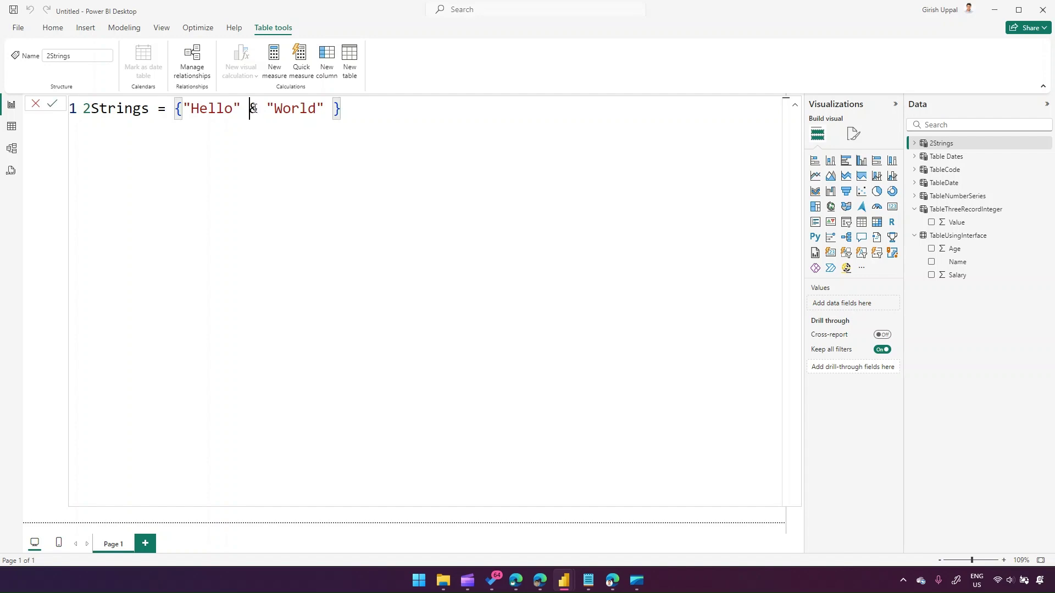
pyautogui.doubleClick(253, 109)
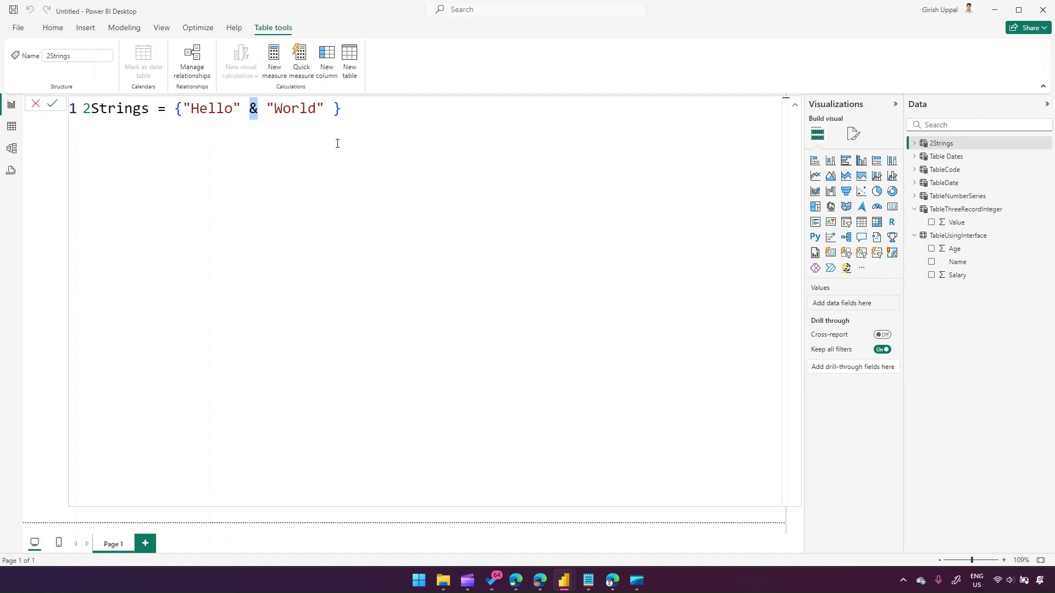
# - Add 123 inside the braces so 2Strings reads {"Hello" & "World", 123 } and check both rows
pyautogui.click(332, 109)
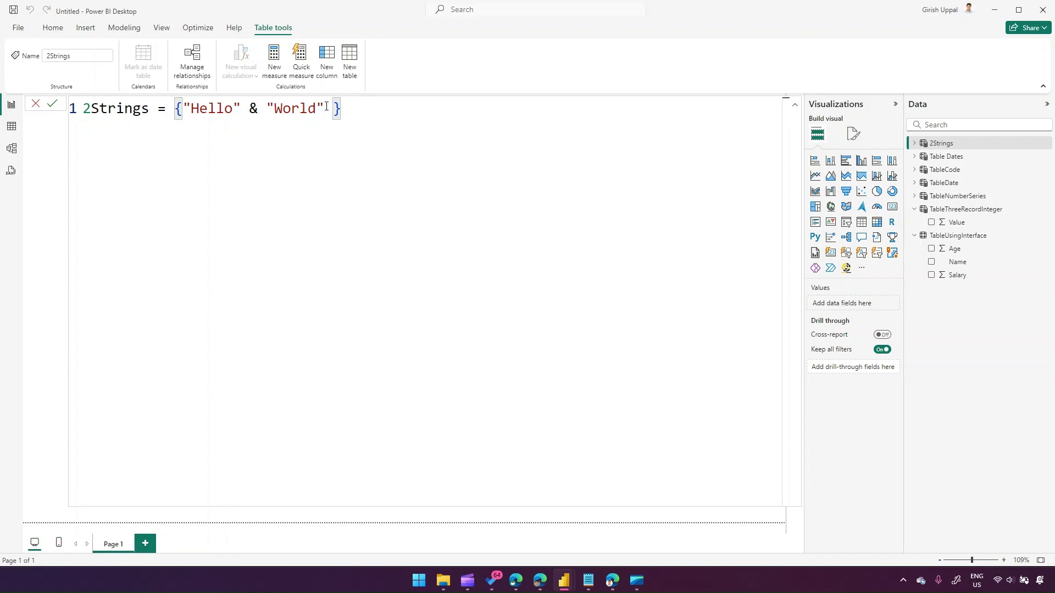
pyautogui.write(', 123')
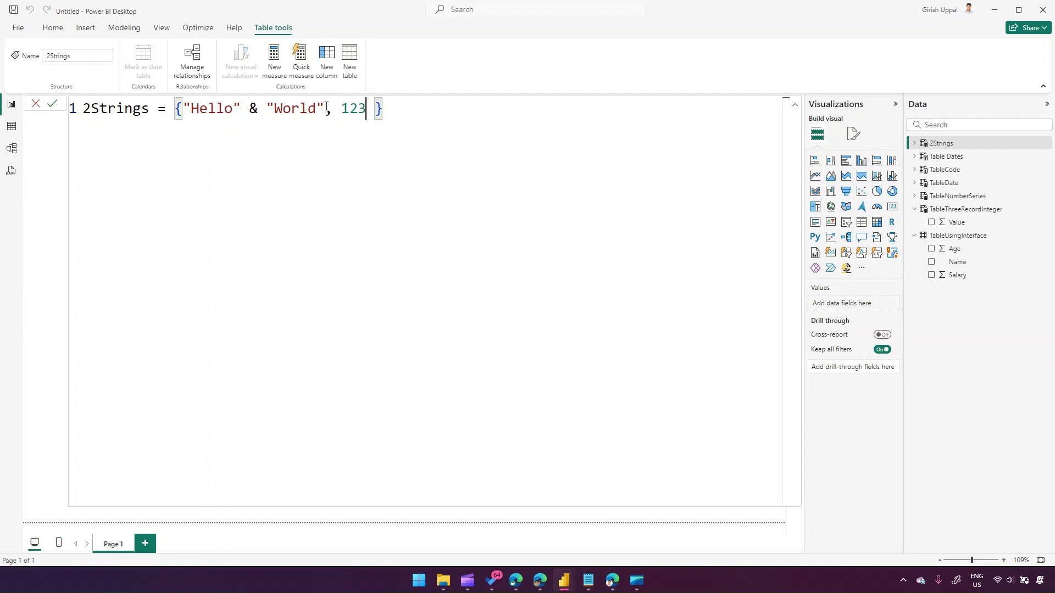
pyautogui.click(393, 104)
pyautogui.press('Return')
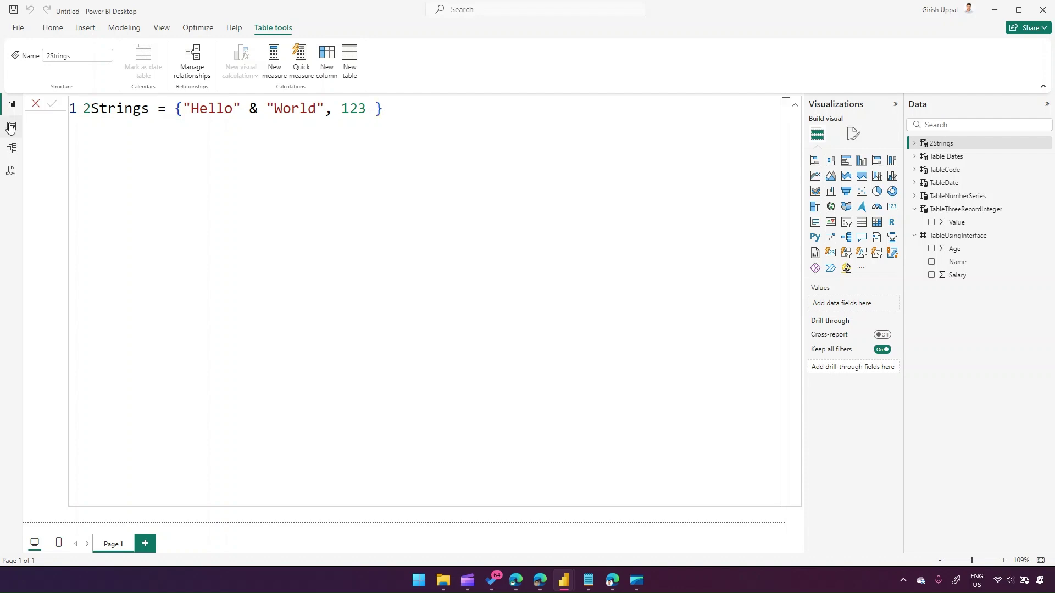
pyautogui.click(11, 127)
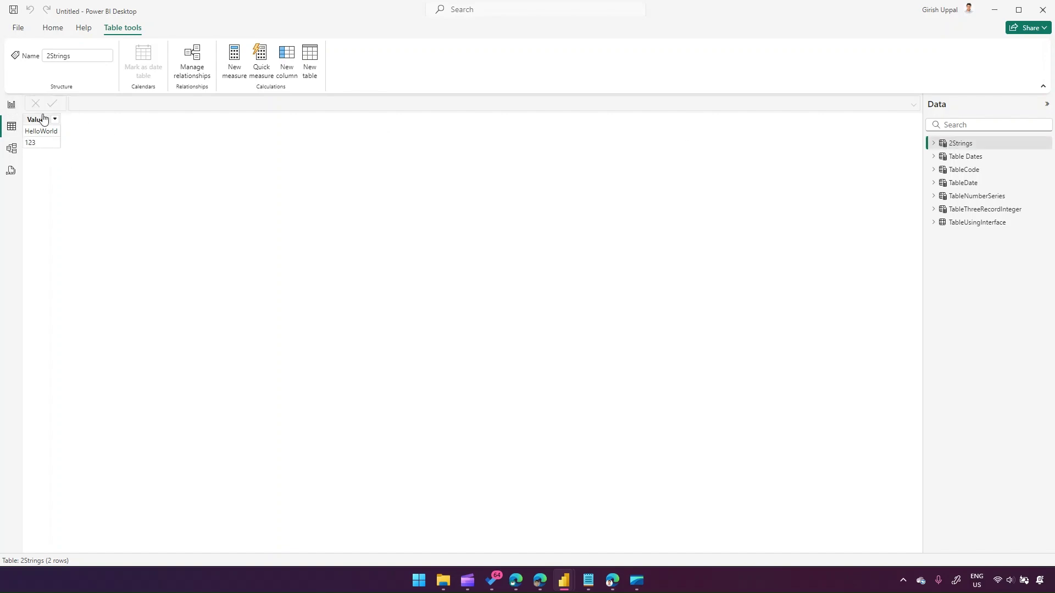
pyautogui.click(12, 104)
pyautogui.click(954, 145)
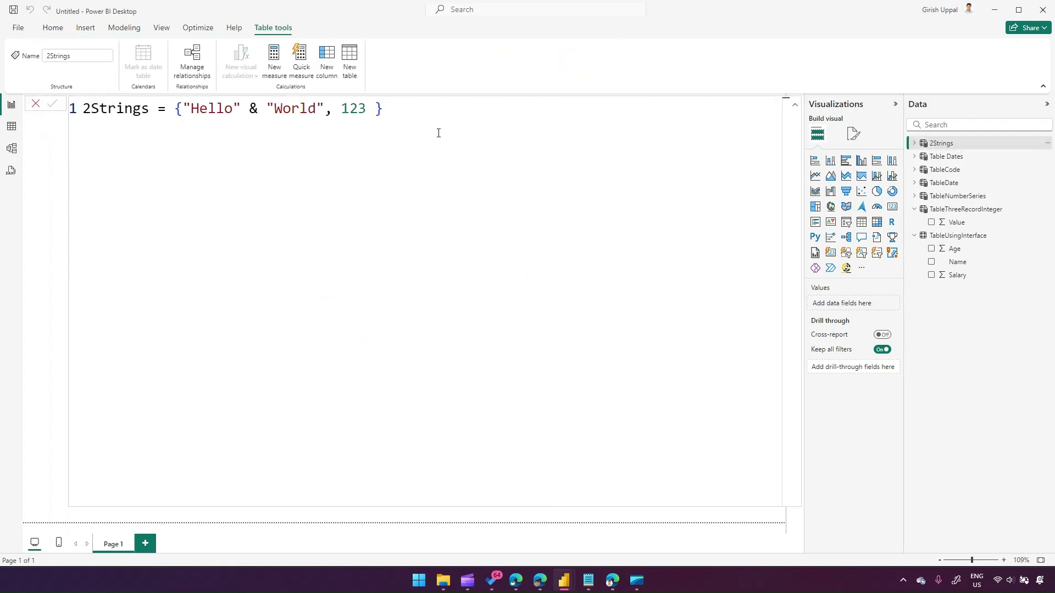
# - Append Now() to the 2Strings values and confirm the new date-time row in Table view
pyautogui.doubleClick(364, 108)
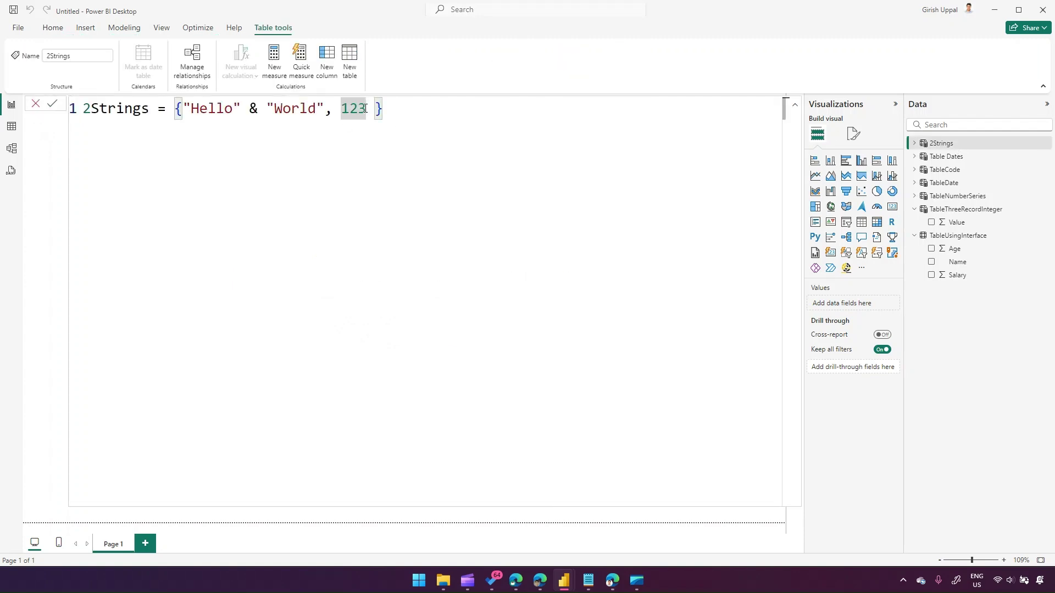
pyautogui.write(', ')
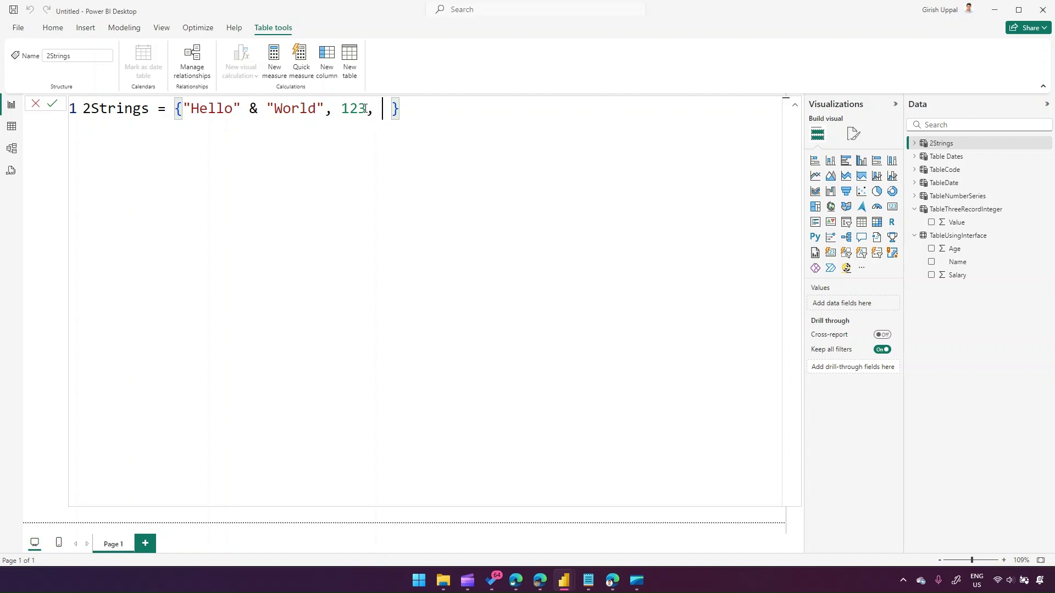
pyautogui.write('Now')
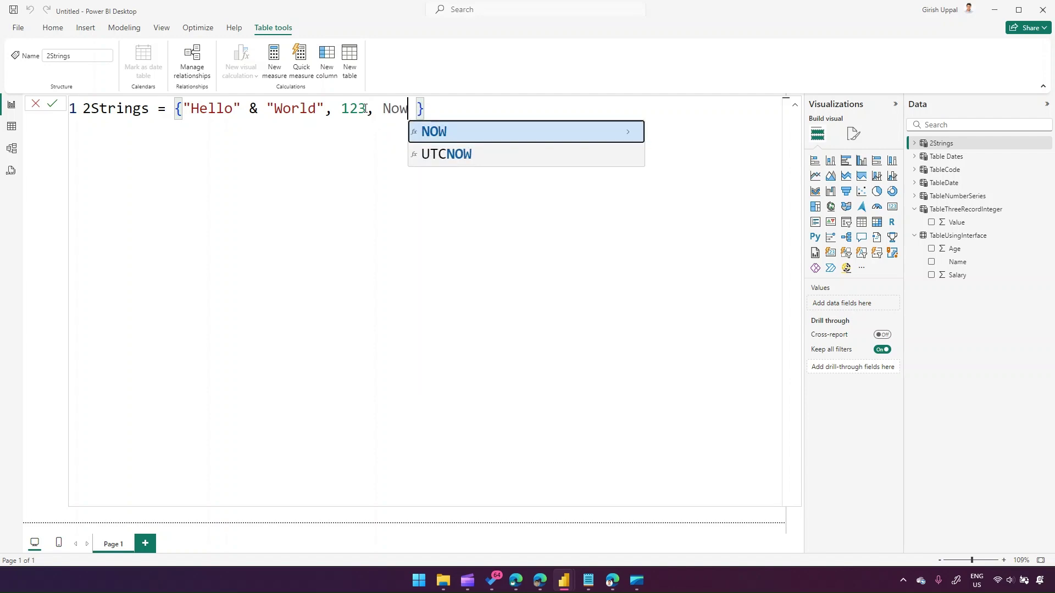
pyautogui.write('()')
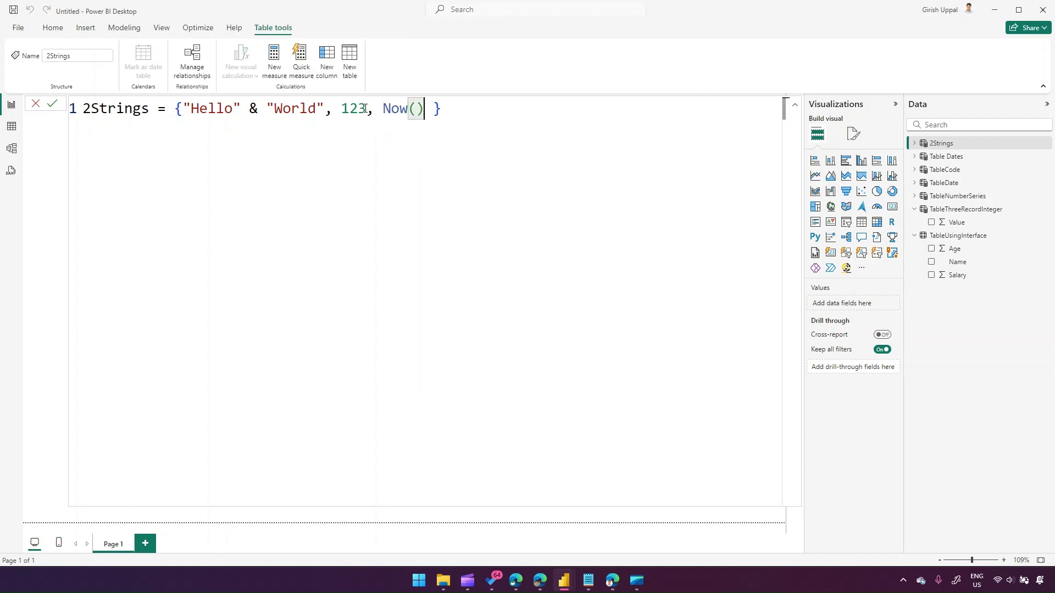
pyautogui.click(467, 110)
pyautogui.press('Return')
pyautogui.click(12, 127)
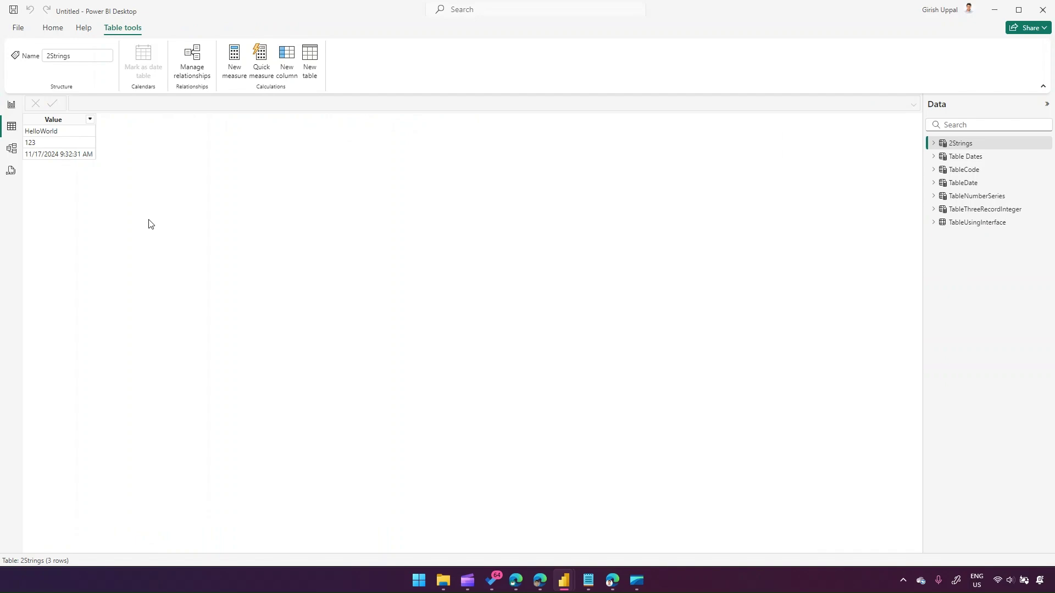
pyautogui.click(10, 105)
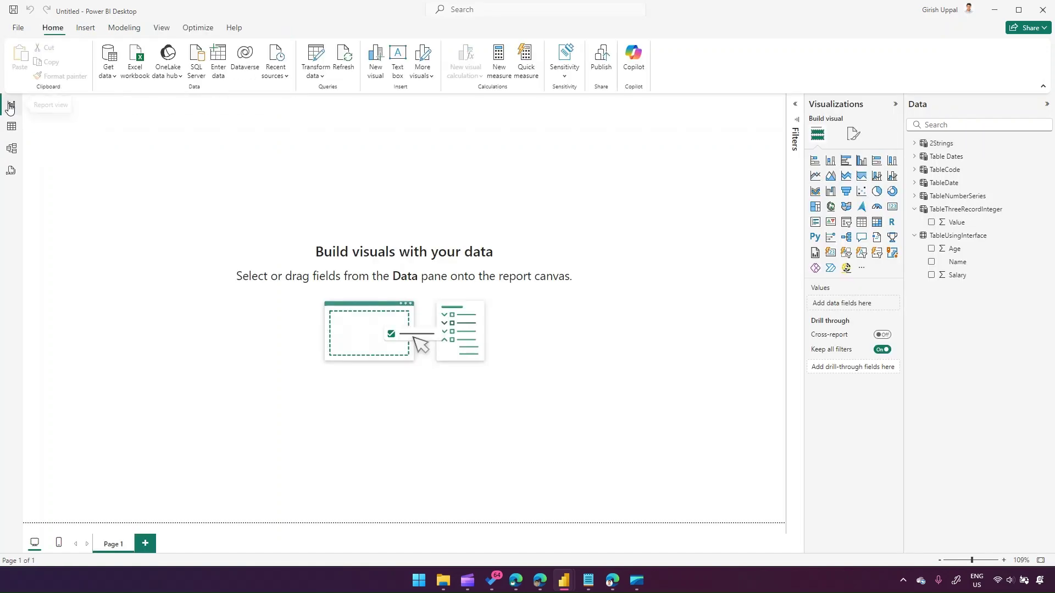
pyautogui.click(126, 29)
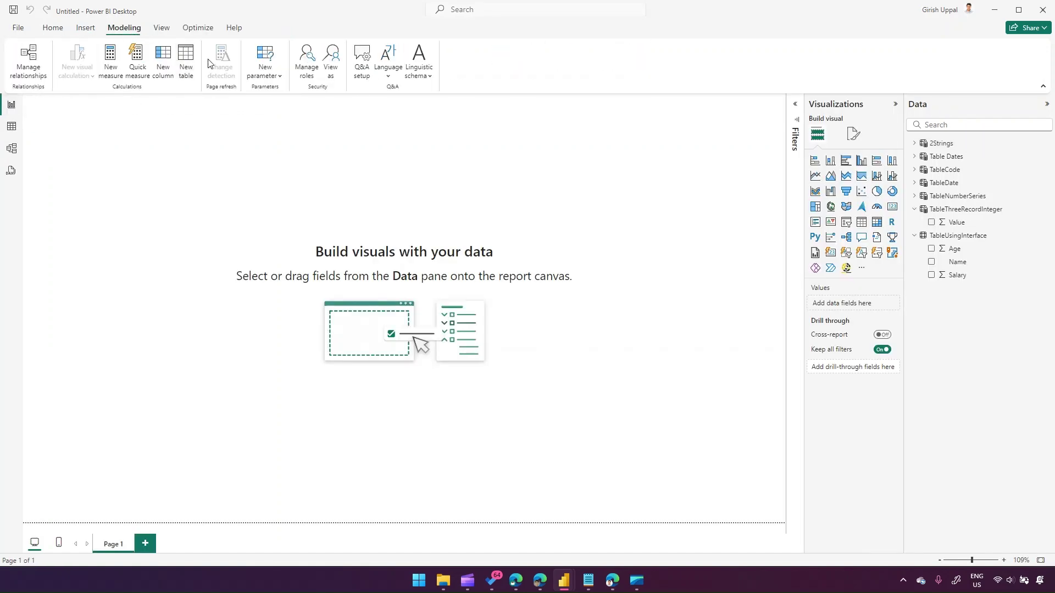
pyautogui.click(185, 57)
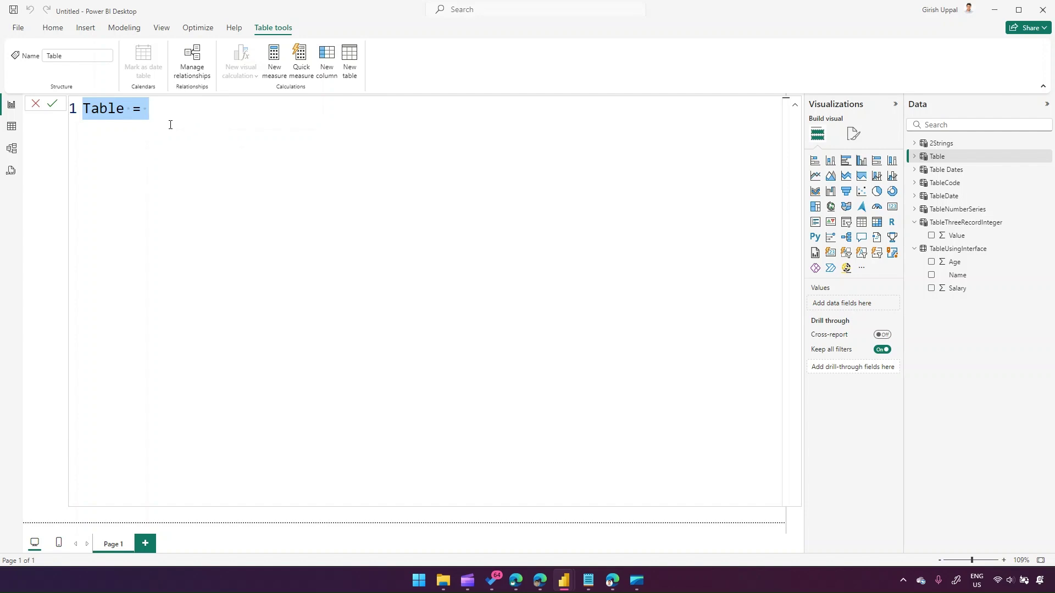
pyautogui.hotkey('alt', 'Tab')
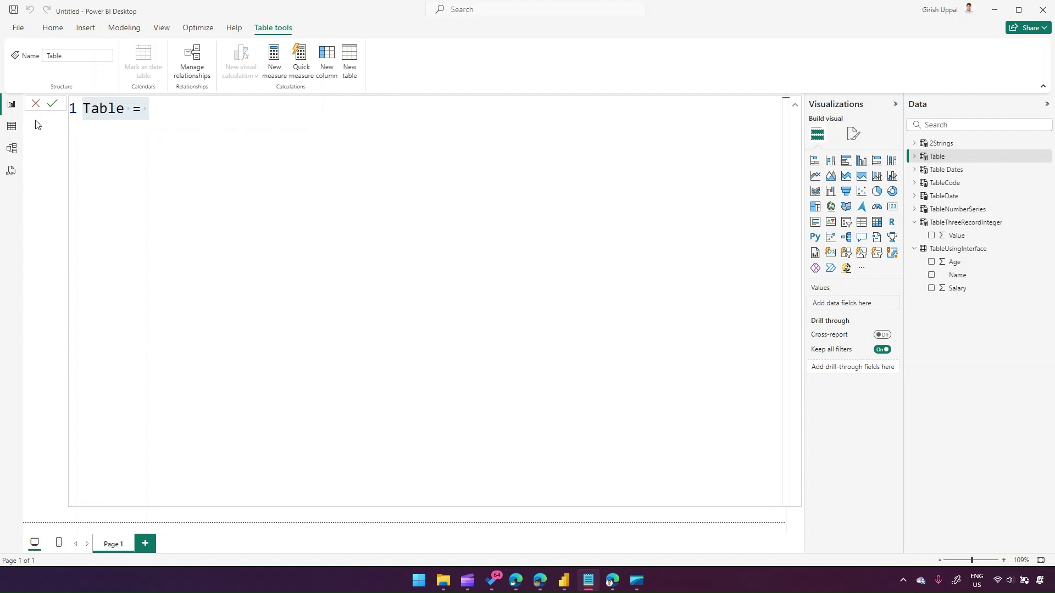
pyautogui.hotkey('alt', 'Tab')
pyautogui.click(57, 32)
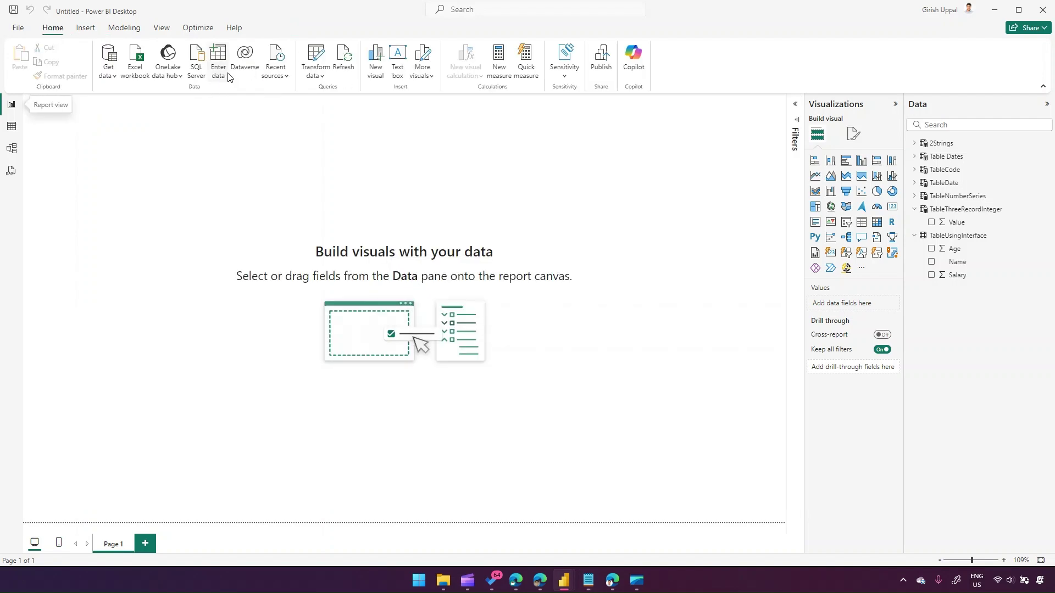
pyautogui.click(322, 80)
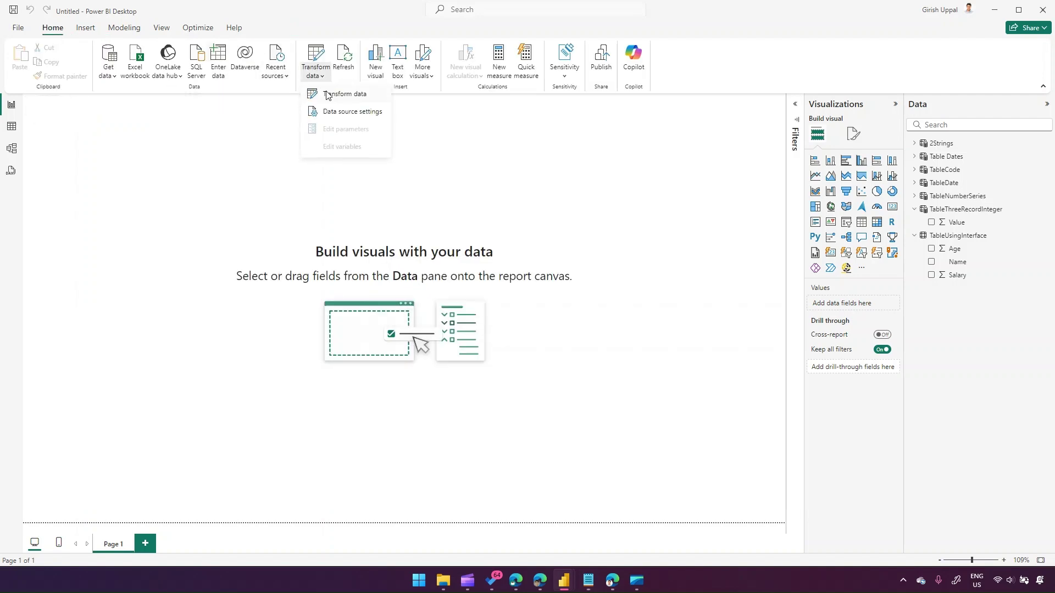
# - Launch Power Query Editor and add a Blank Query from the Queries pane's New Query menu
pyautogui.click(331, 94)
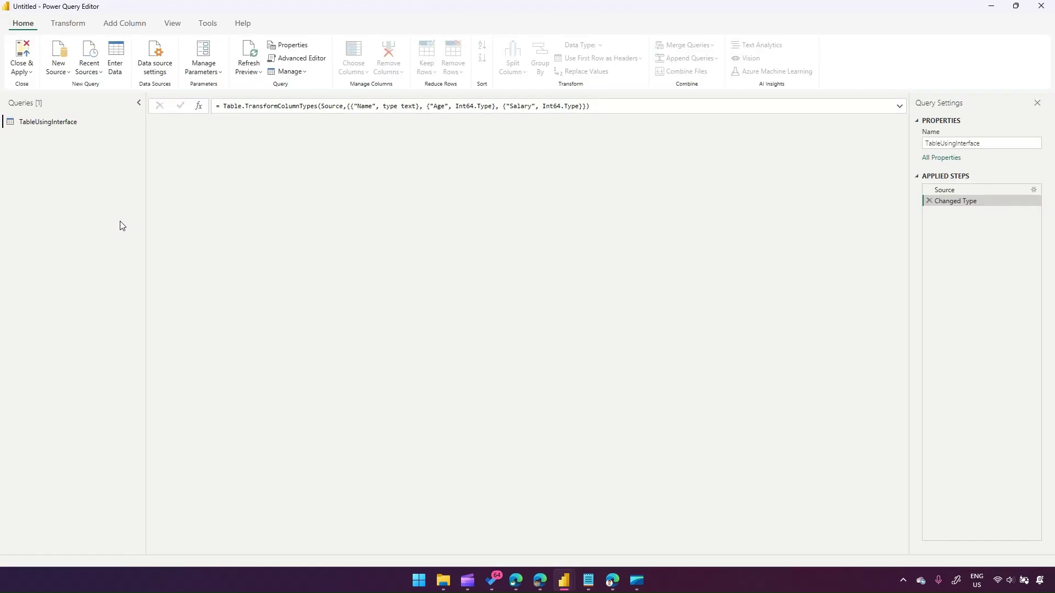
pyautogui.rightClick(68, 225)
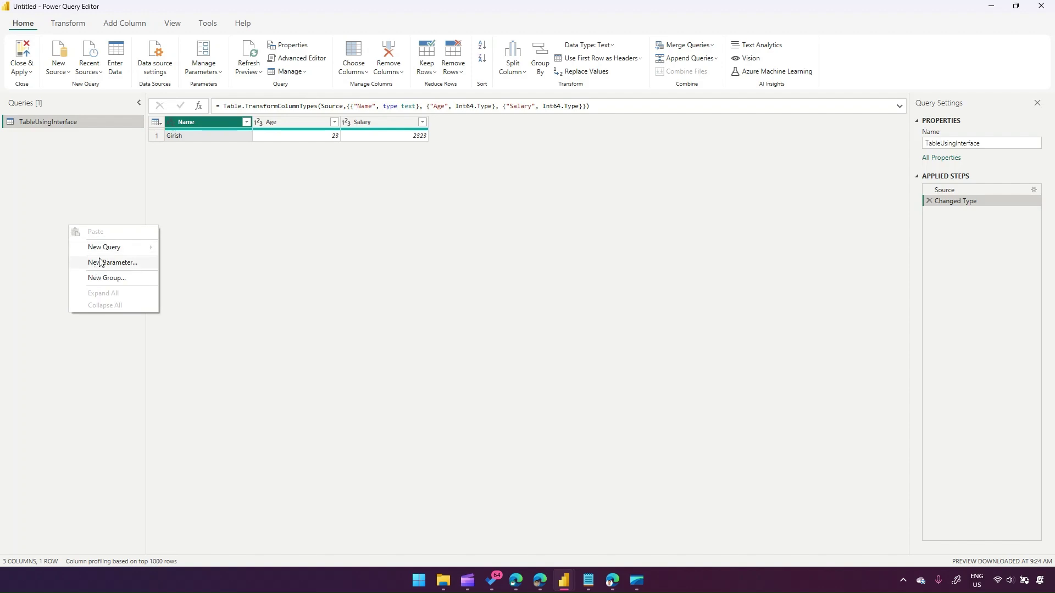
pyautogui.moveTo(109, 247)
pyautogui.click(196, 319)
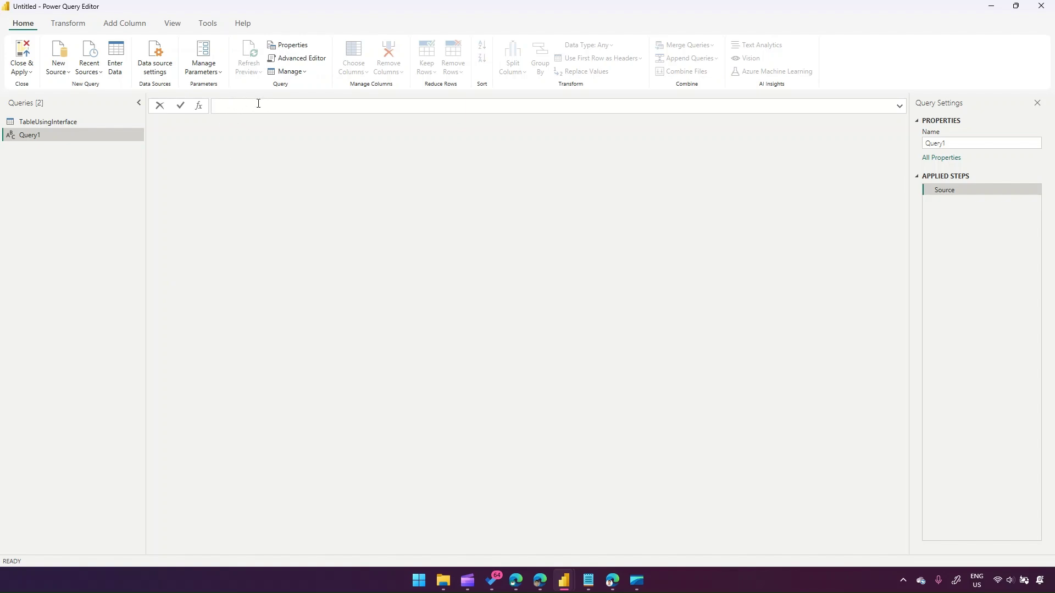
# - Enter = #table({},{}) for Query1, try 2 in the rows list, then remove it
pyautogui.write('= ')
pyautogui.write('#')
pyautogui.write('table')
pyautogui.write('(')
pyautogui.write('{')
pyautogui.write('}')
pyautogui.write(',{}')
pyautogui.press('Return')
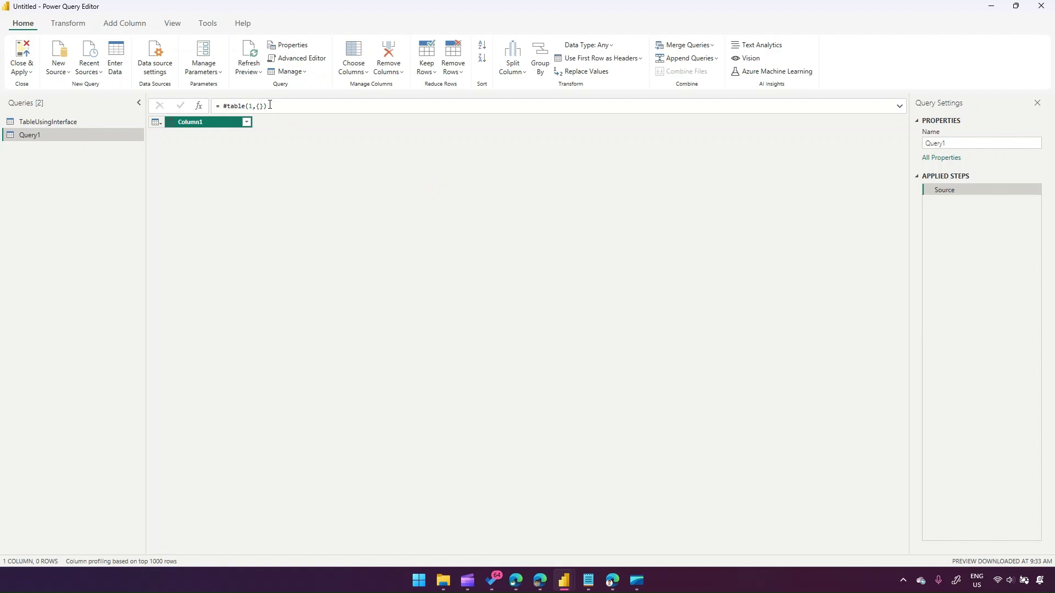
pyautogui.click(259, 106)
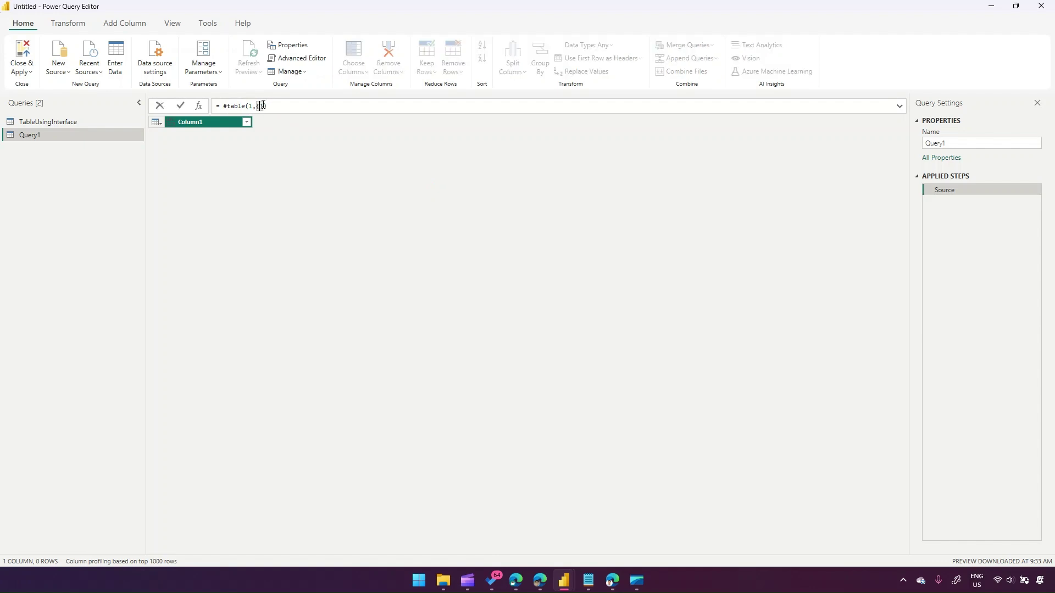
pyautogui.write('2')
pyautogui.press('Return')
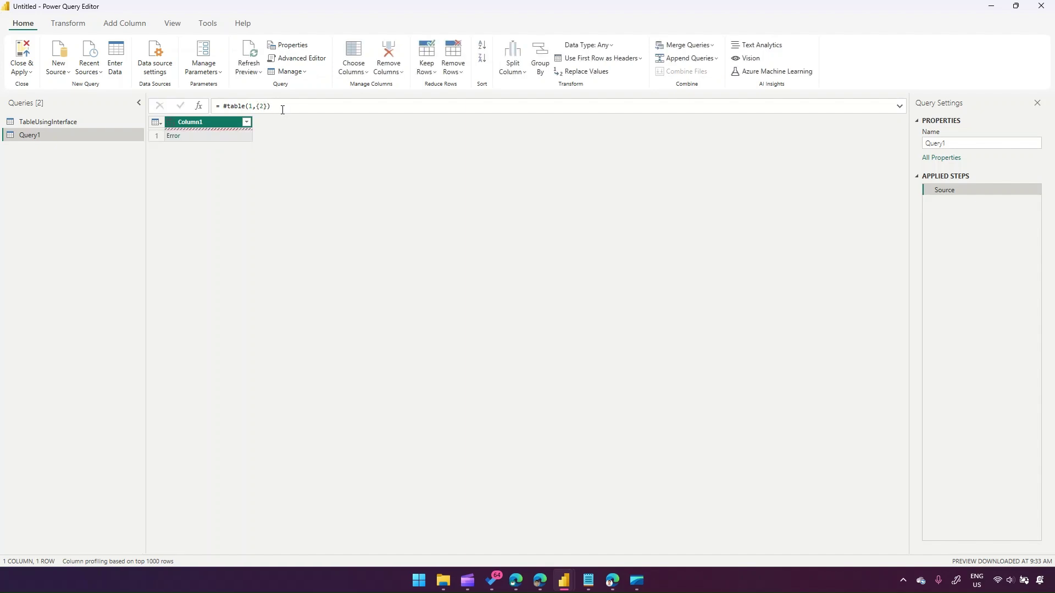
pyautogui.click(275, 106)
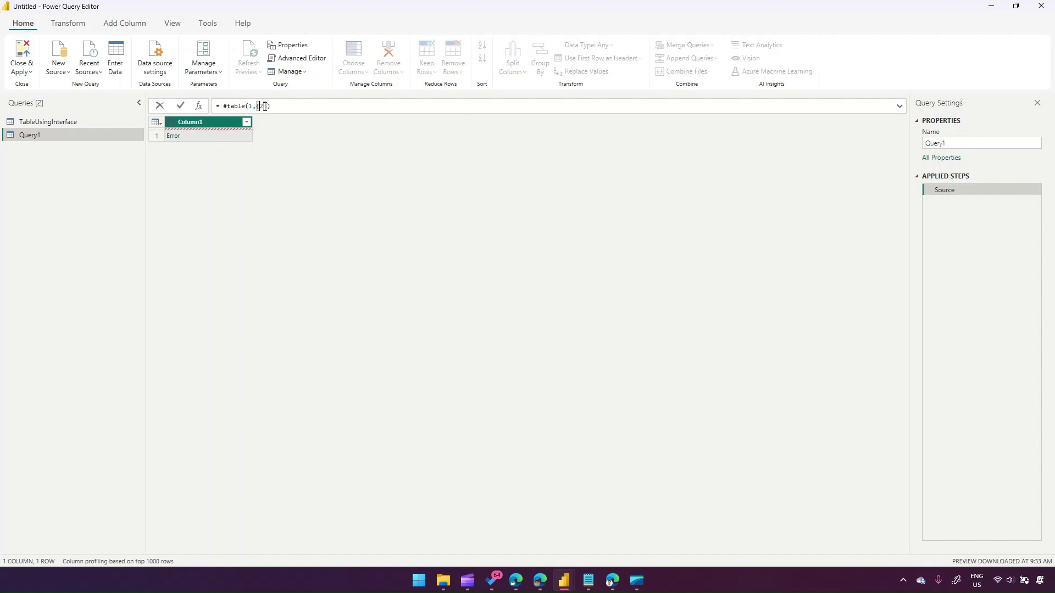
pyautogui.press('BackSpace')
pyautogui.press('Return')
pyautogui.click(309, 108)
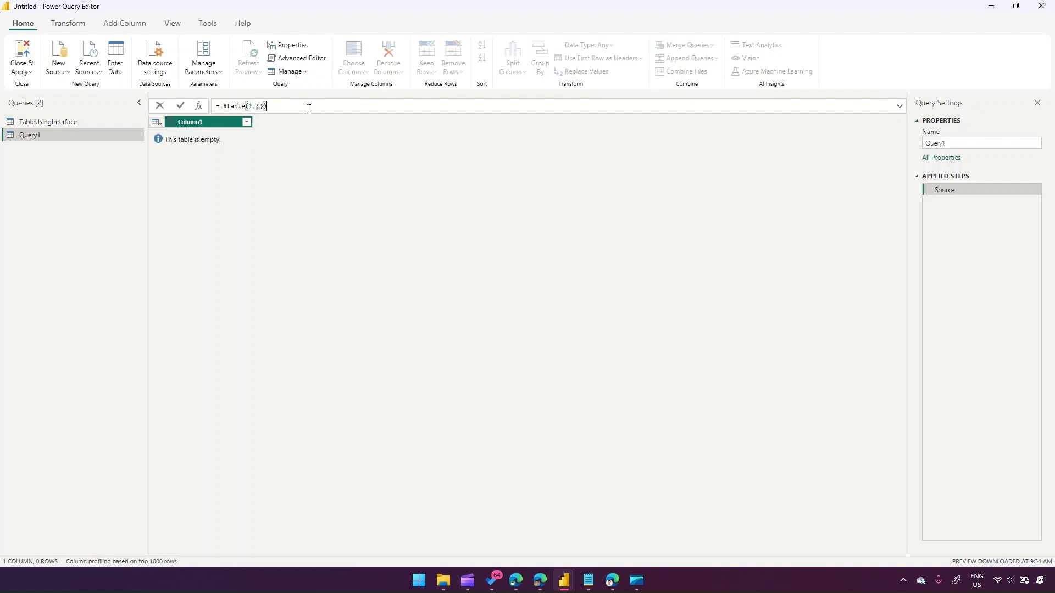
pyautogui.press('Return')
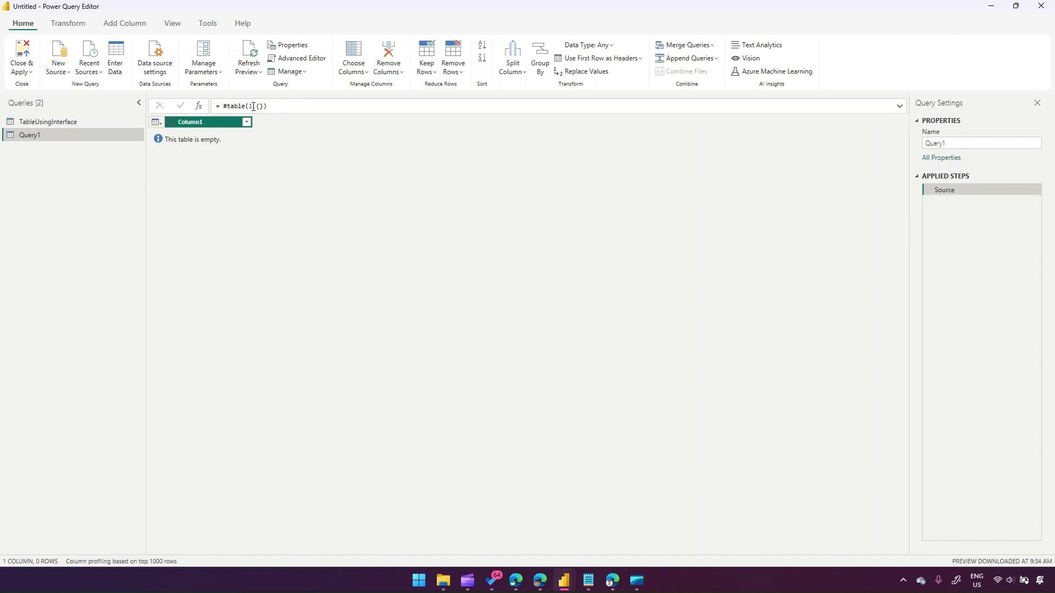
# - Change the column count to 10, giving an empty table with Column1 through Column10
pyautogui.click(269, 106)
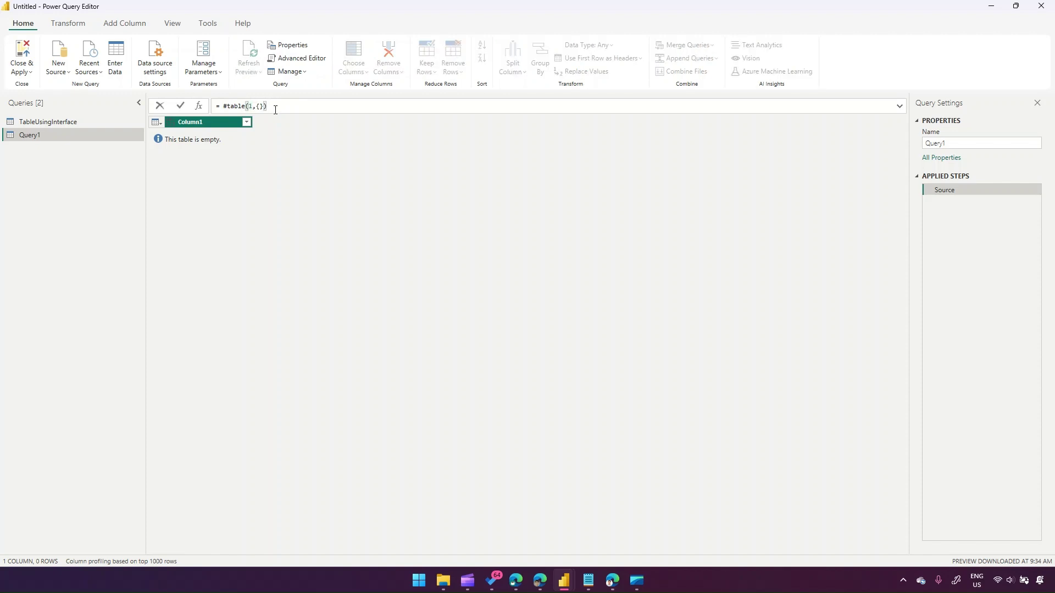
pyautogui.press('Right')
pyautogui.write('0')
pyautogui.press('Return')
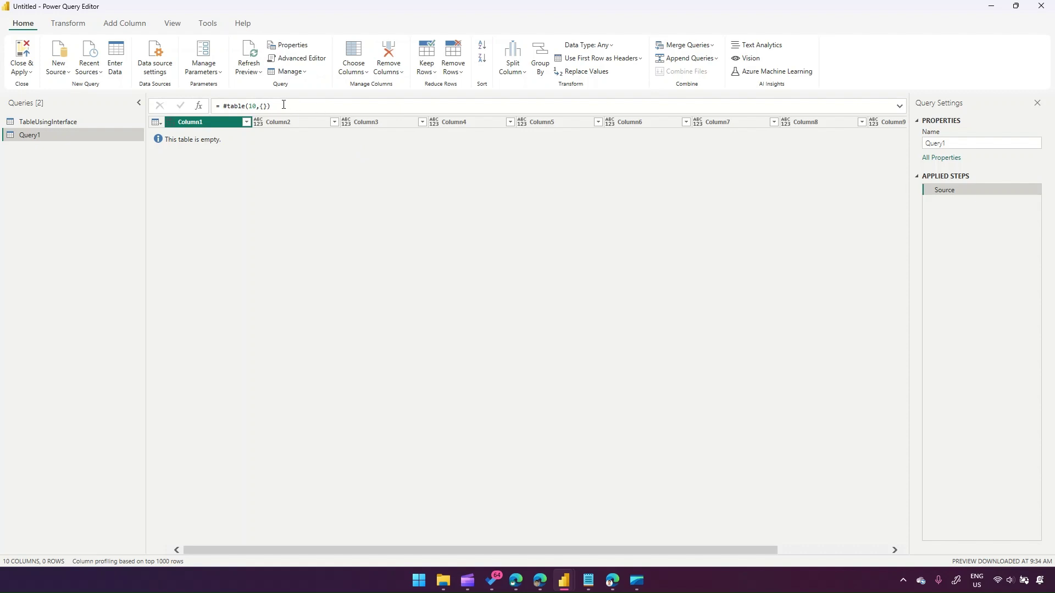
pyautogui.moveTo(283, 105); pyautogui.dragTo(210, 109)
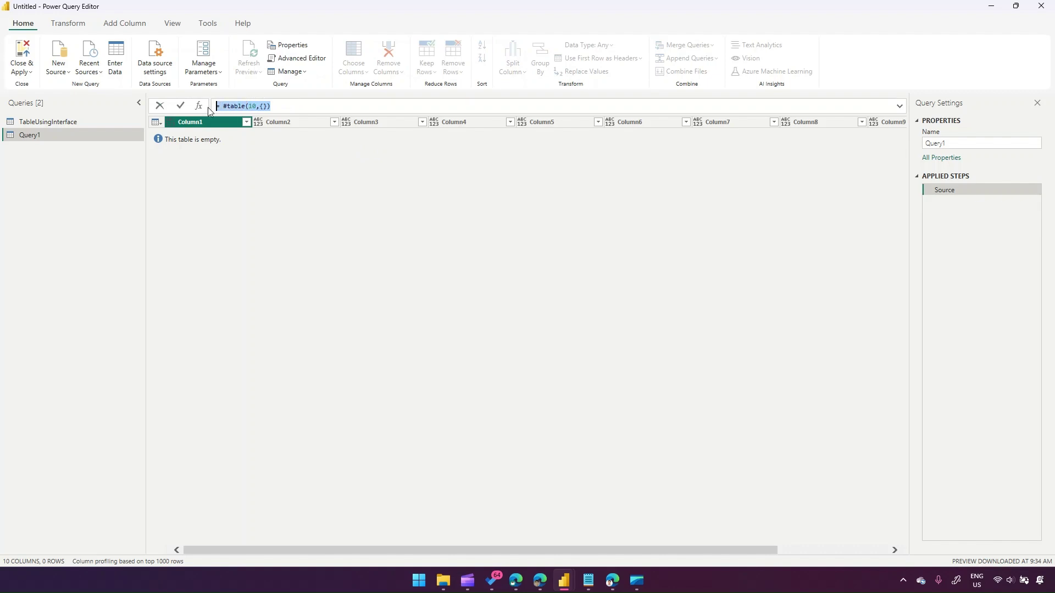
# - Enter a #table(1, {...}) formula for Query1 giving one column with two text rows
pyautogui.write('=')
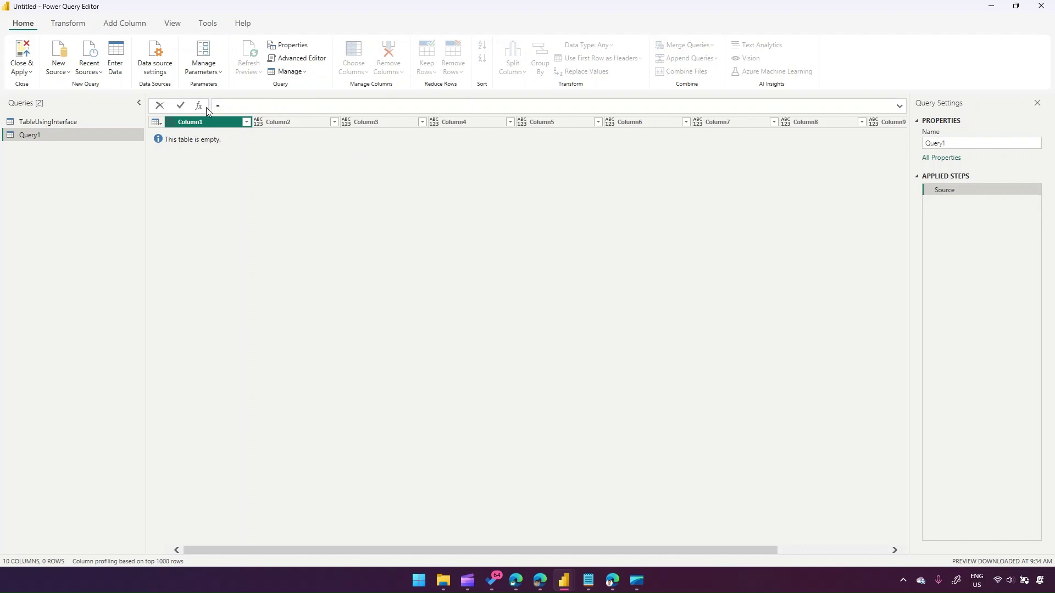
pyautogui.click(262, 106)
pyautogui.write('{')
pyautogui.click(390, 102)
pyautogui.press('Return')
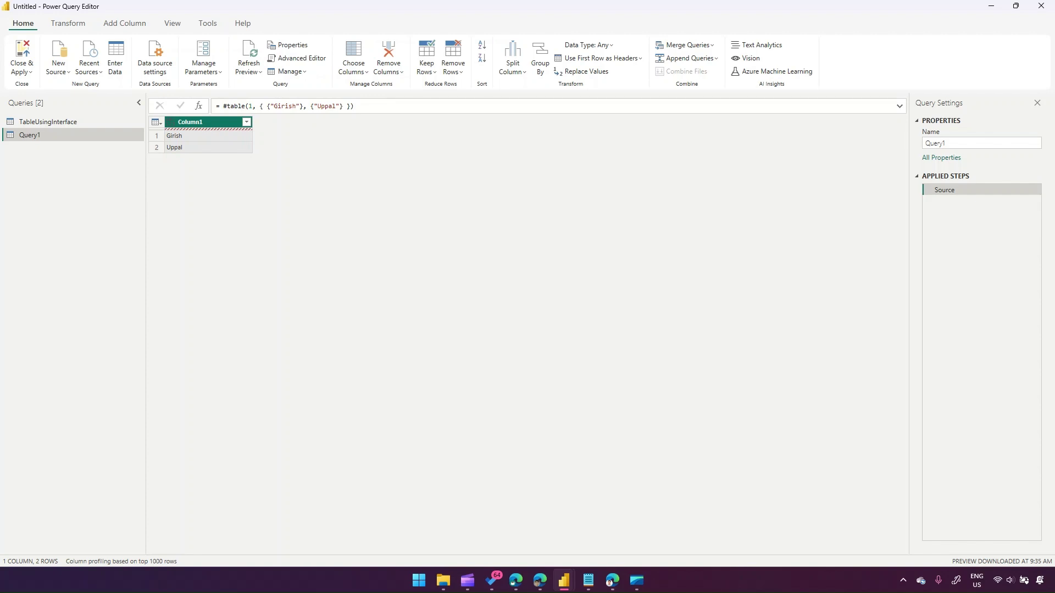
# - Check the prepared formula in the notes and select Query1's existing formula
pyautogui.hotkey('alt', 'Tab')
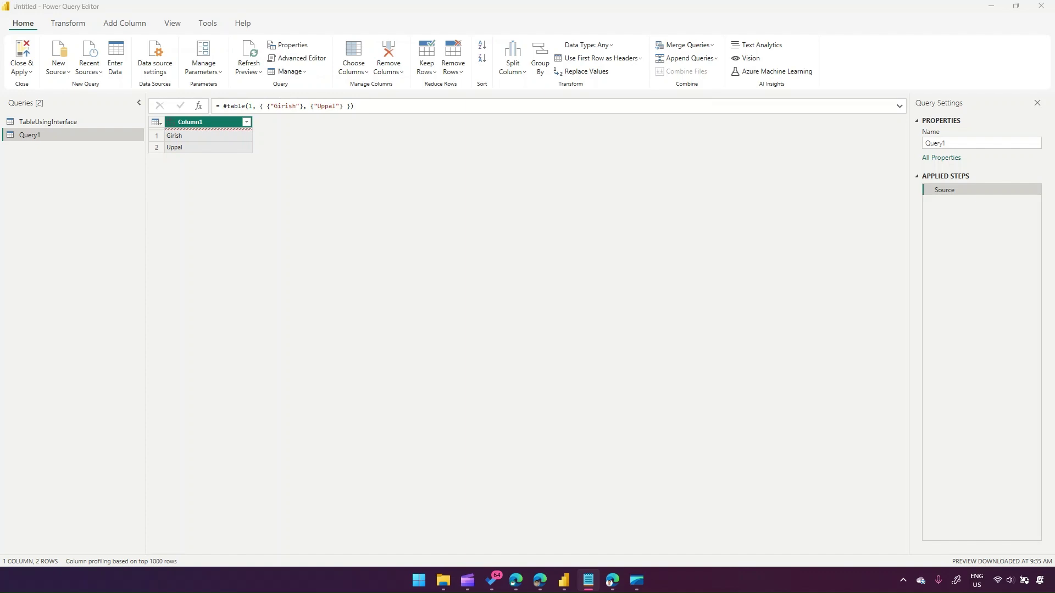
pyautogui.hotkey('alt', 'Tab')
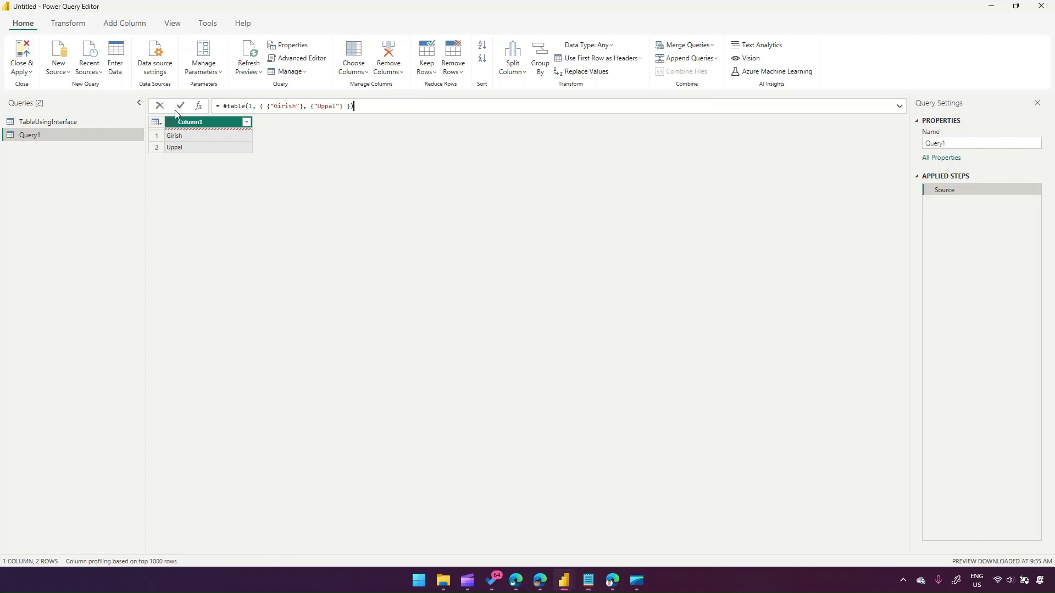
pyautogui.hotkey('ctrl', 'a')
# - Replace Query1's formula with #table({"First Column","Second Column"},{{1,2},{3,4}})
pyautogui.write('= #table ({"First Column", "Second Column"}, {{1,2}, {3,4}})')
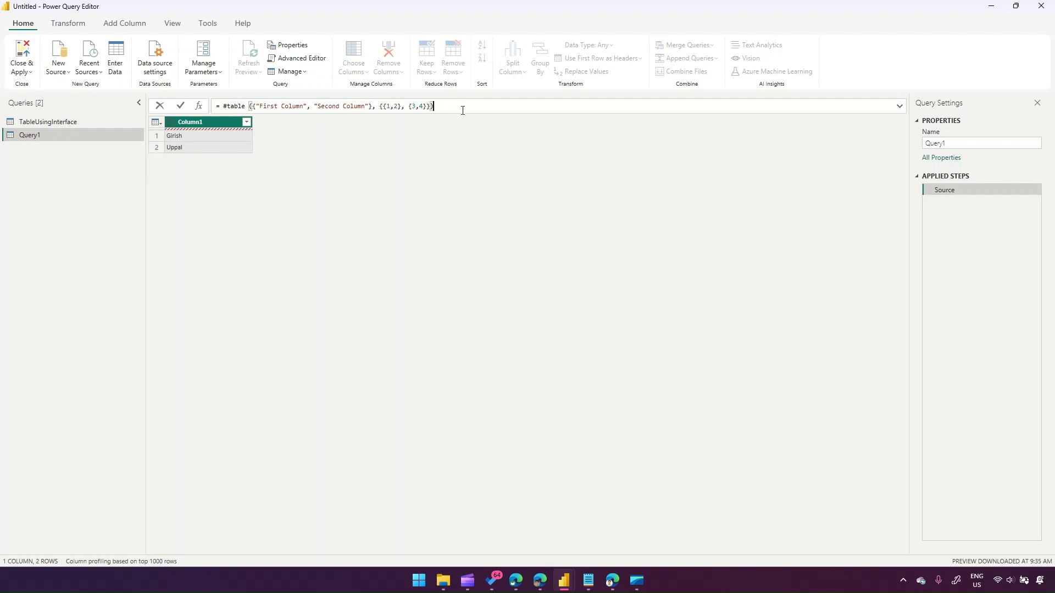
pyautogui.press('Return')
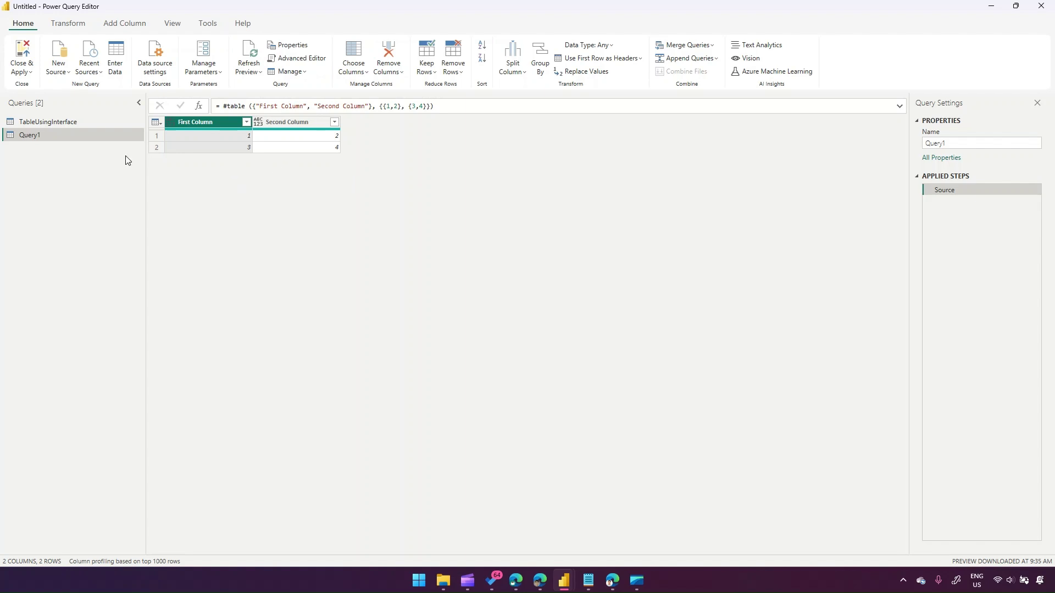
pyautogui.moveTo(434, 106); pyautogui.dragTo(189, 109)
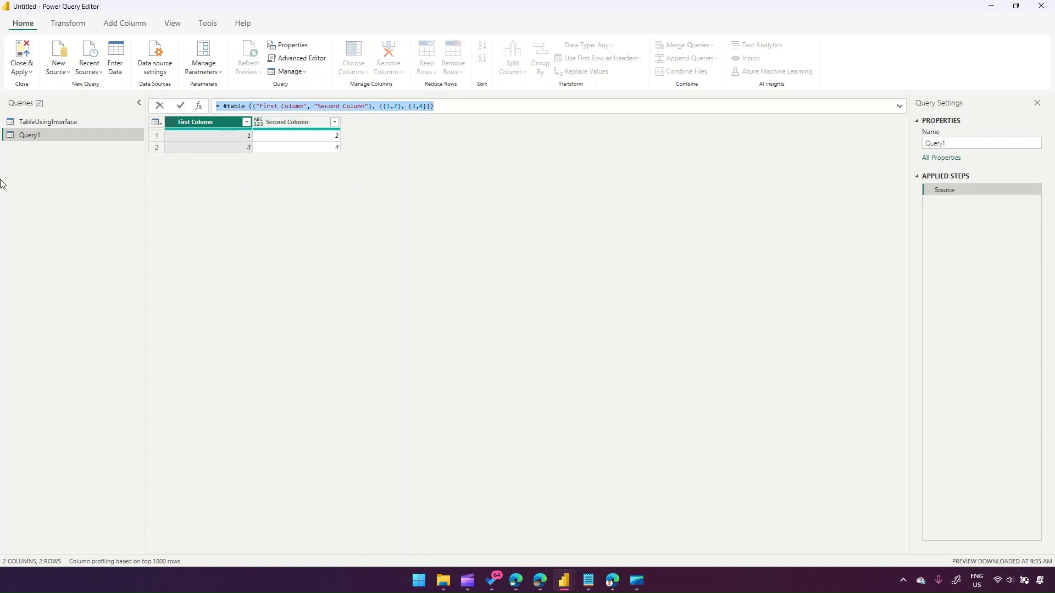
# - Create a new blank query, Query2, and bring up its Advanced Editor
pyautogui.rightClick(42, 171)
pyautogui.moveTo(110, 193)
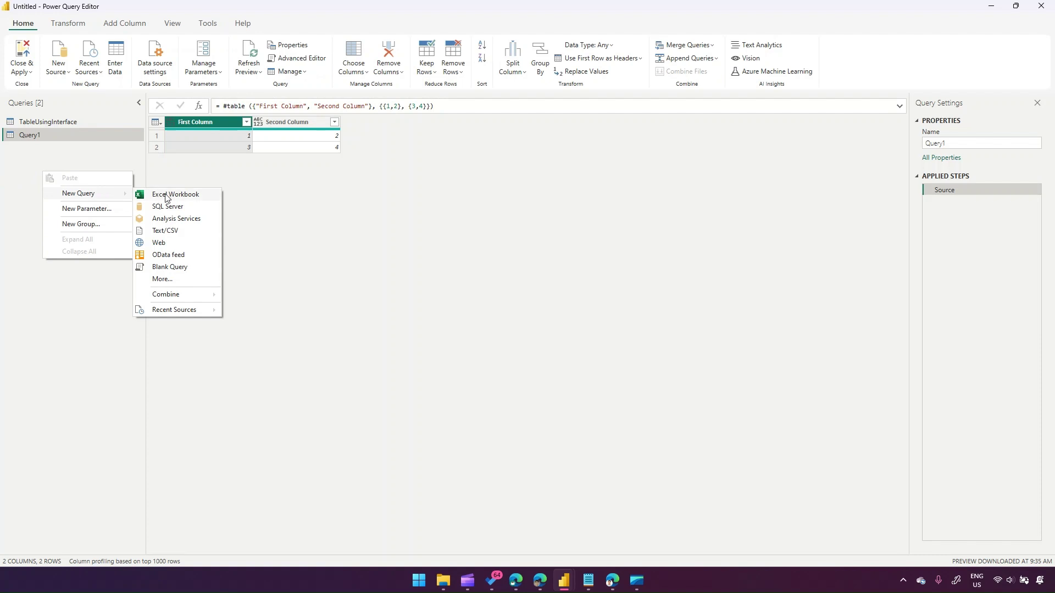
pyautogui.click(175, 268)
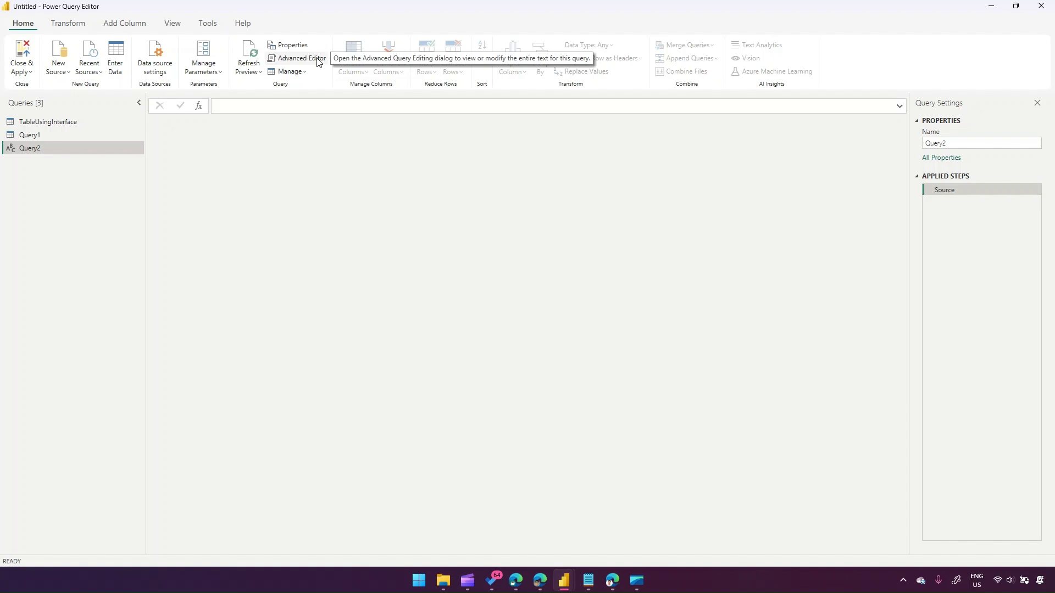
pyautogui.click(318, 61)
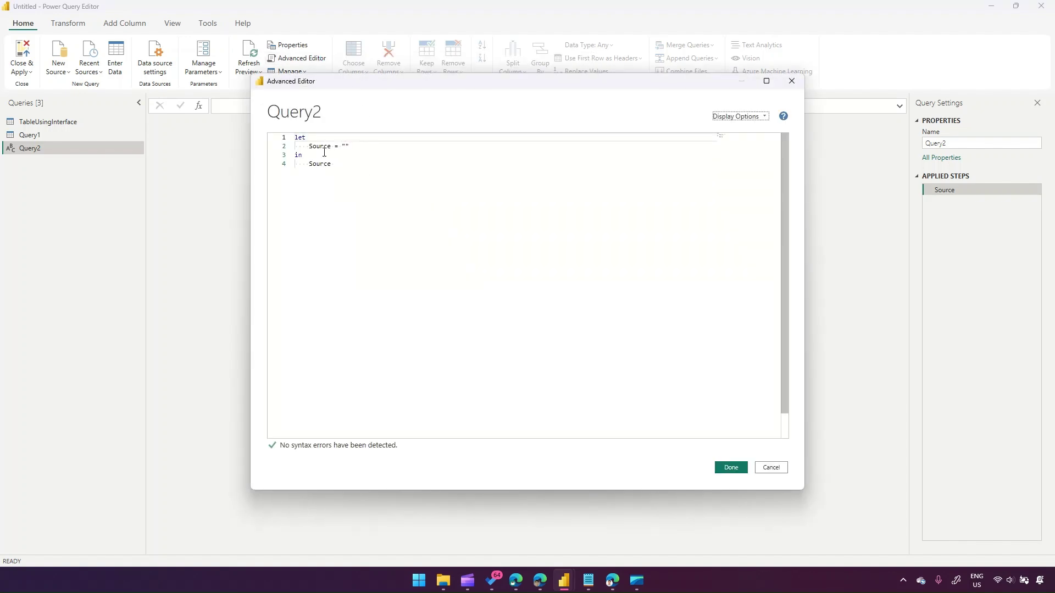
# - Set Query2's Source to the list {"Australia", "France", "UK"}
pyautogui.click(360, 145)
pyautogui.press('BackSpace')
pyautogui.press('BackSpace')
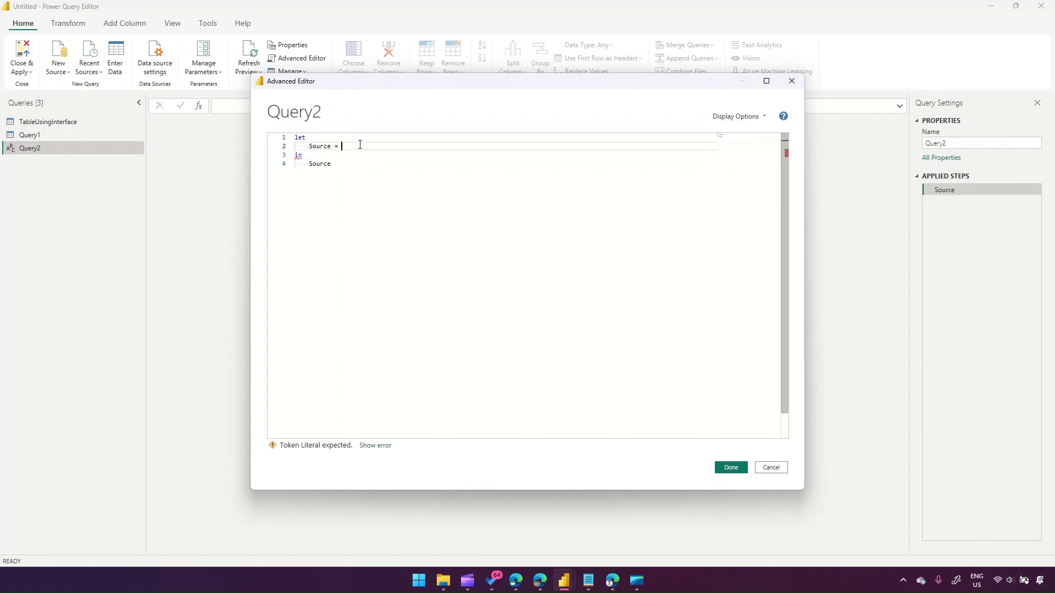
pyautogui.write('{')
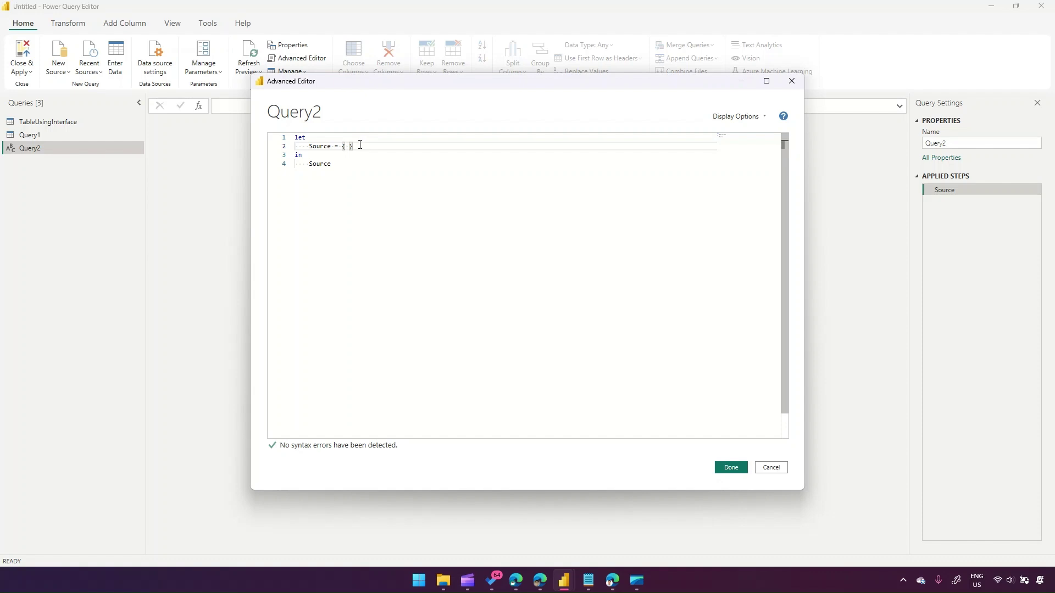
pyautogui.write(' "Australia')
pyautogui.press('Right')
pyautogui.press('Right')
pyautogui.write(', "France')
pyautogui.press('Right')
pyautogui.write(', "UK')
pyautogui.click(735, 468)
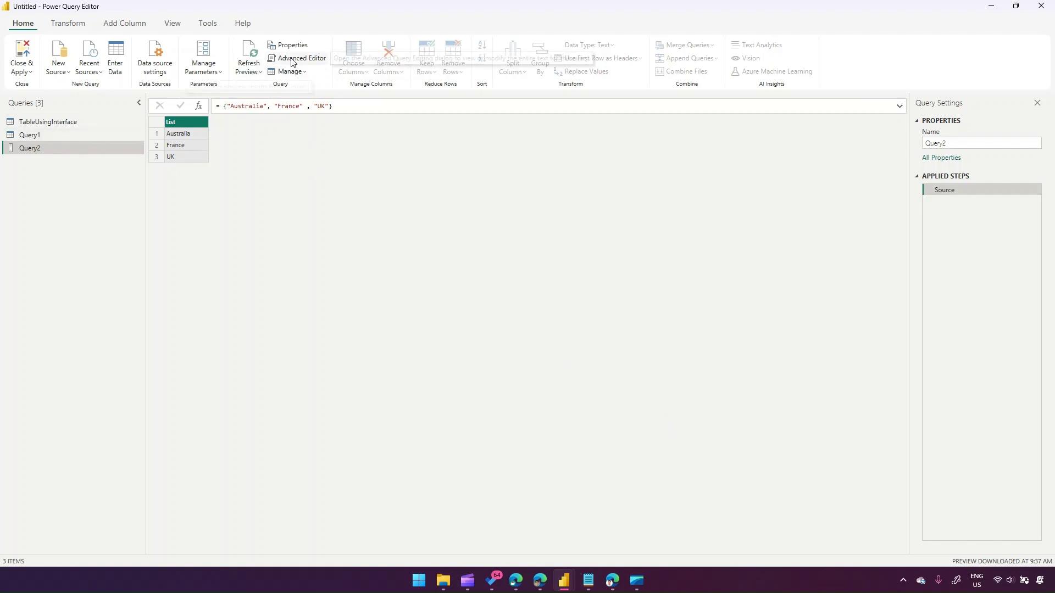
pyautogui.click(294, 59)
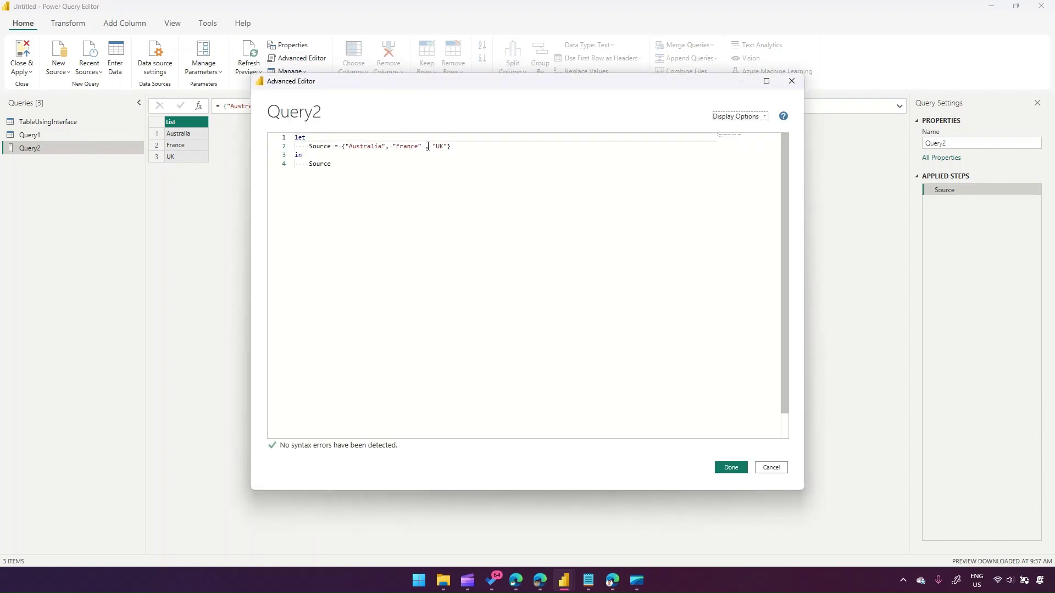
# - Add a BlankTable = #table(Source,{}) line after Query2's Source step
pyautogui.click(469, 150)
pyautogui.write(',')
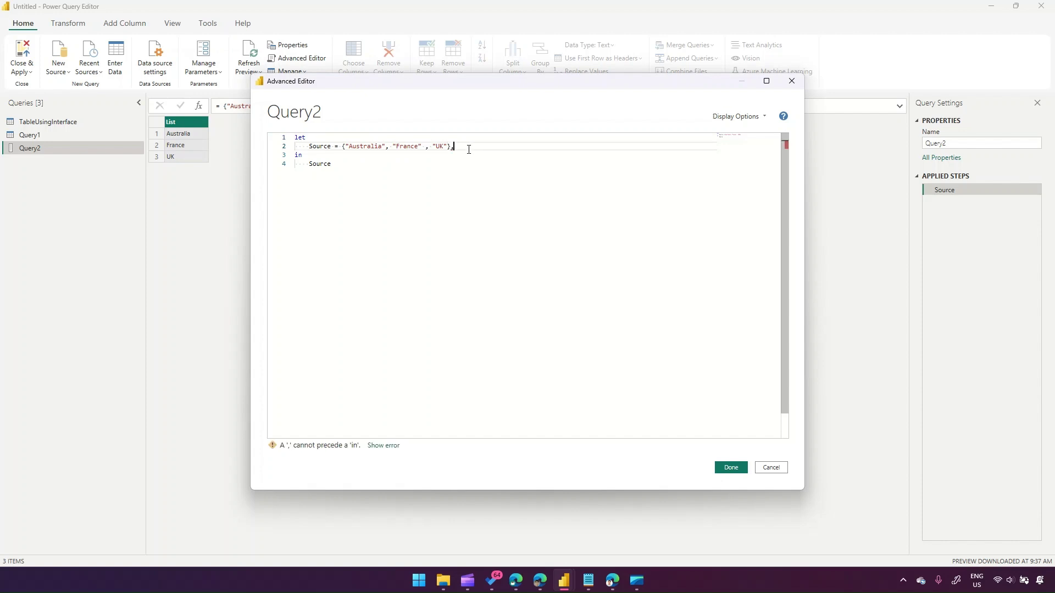
pyautogui.press('Return')
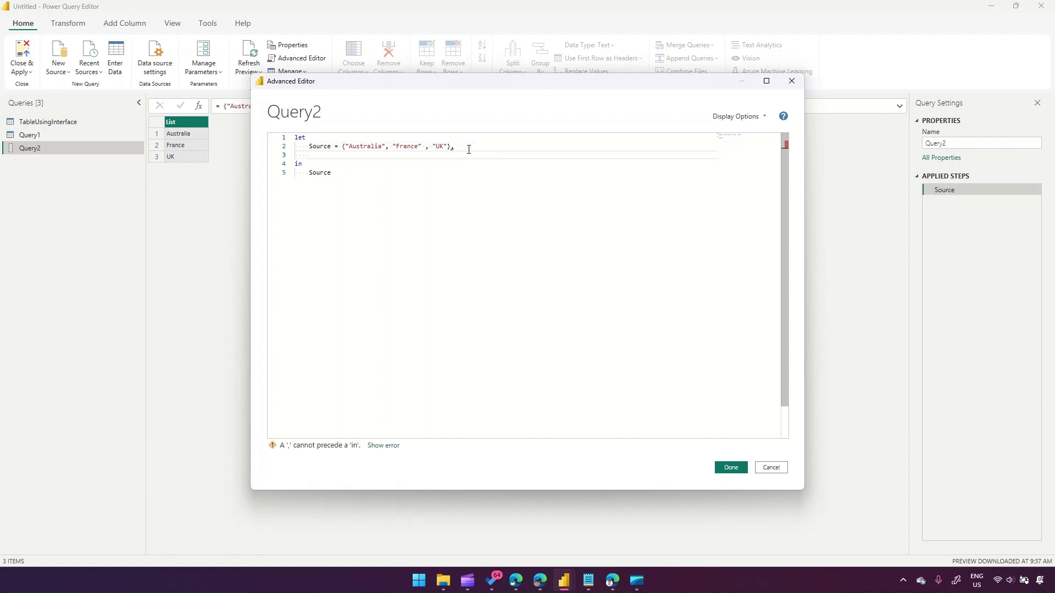
pyautogui.write('BlankT')
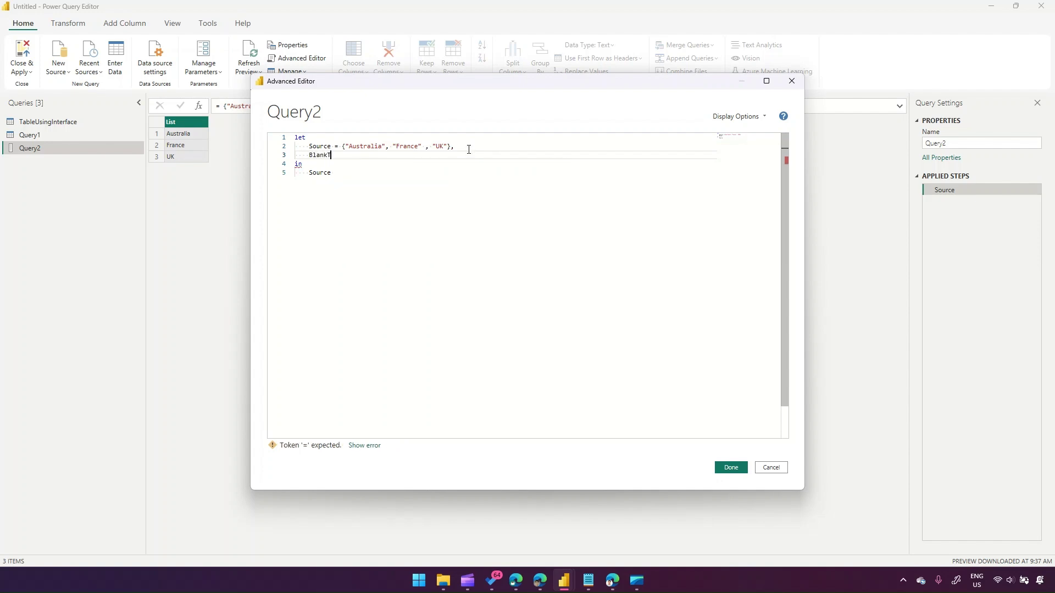
pyautogui.write('able = #table')
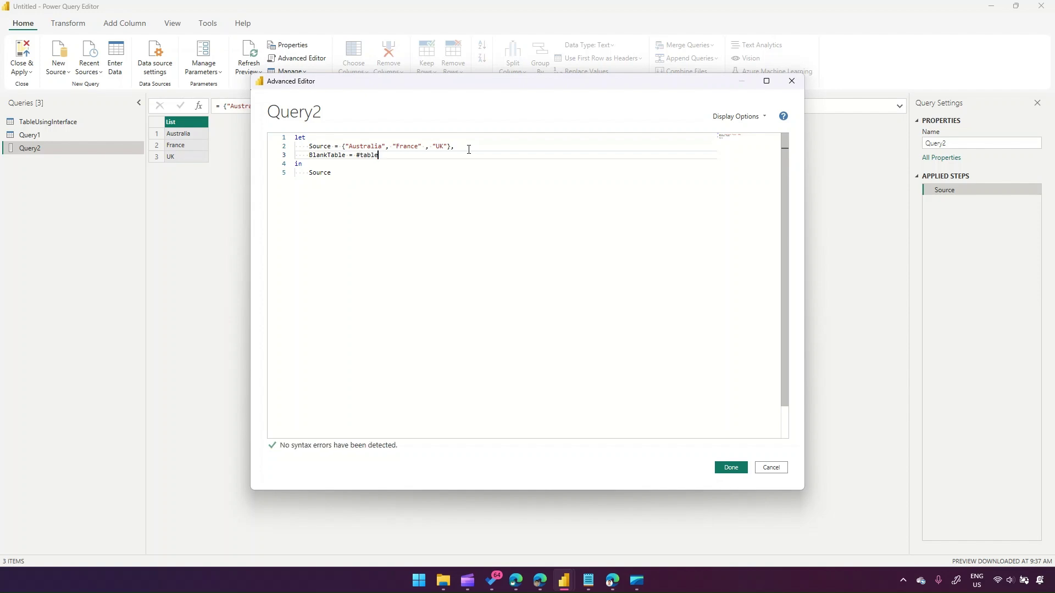
pyautogui.write('(Source')
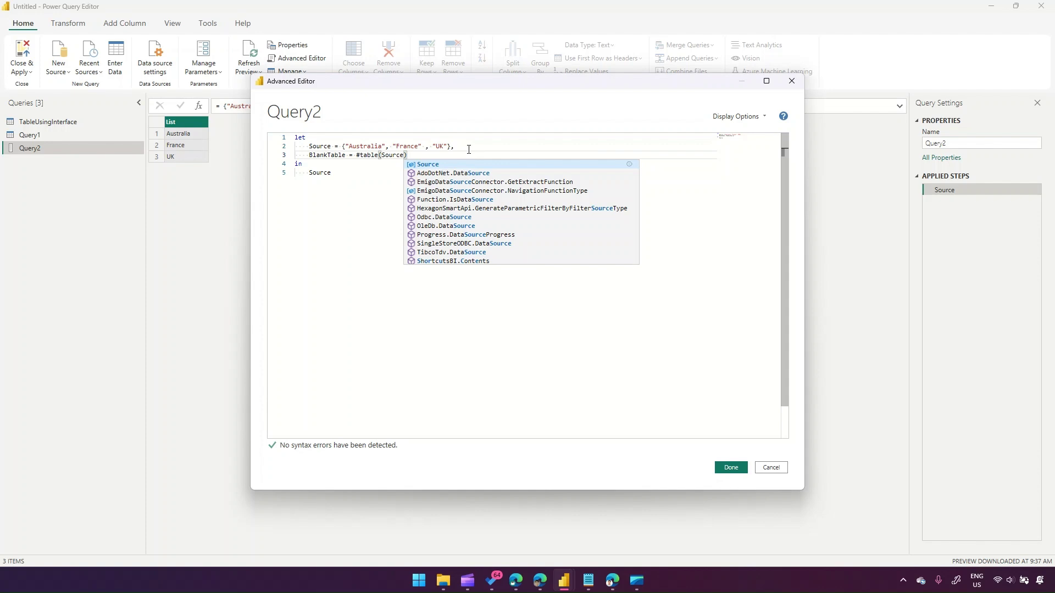
pyautogui.write(',{')
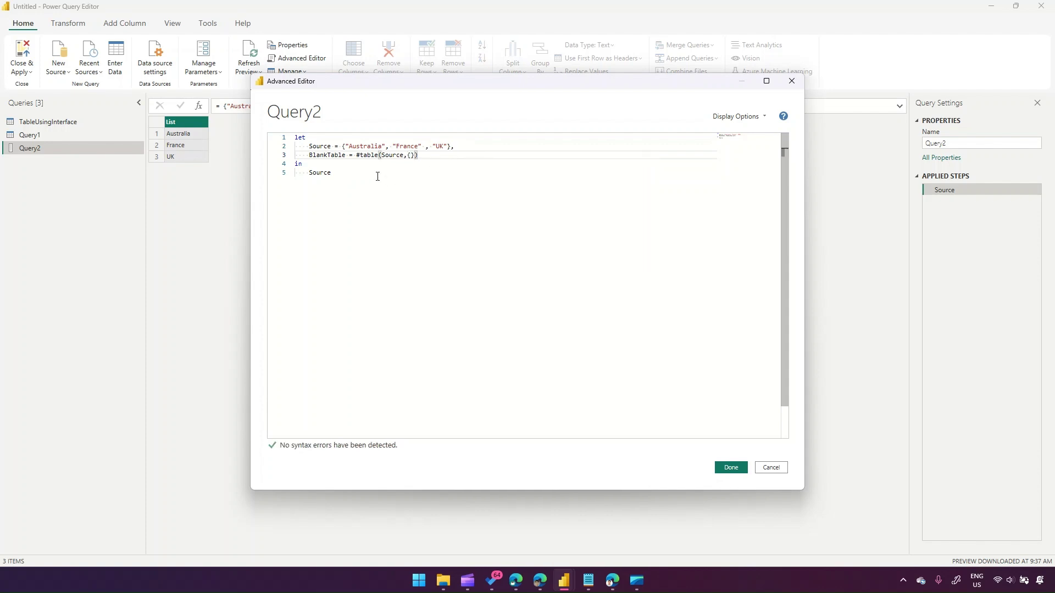
pyautogui.write('}')
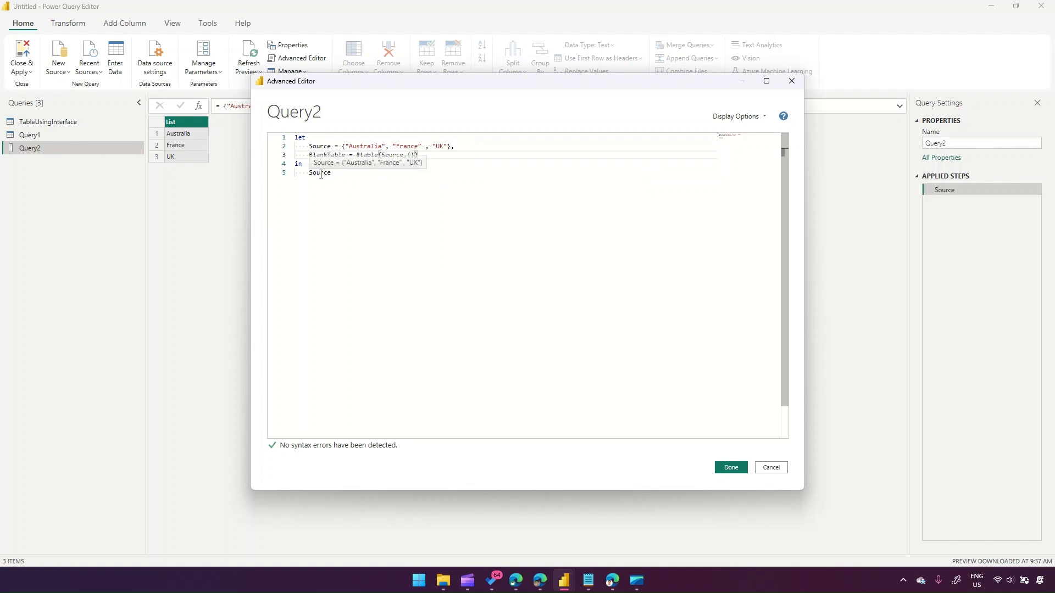
# - Make BlankTable the returned result of Query2 and confirm the M code
pyautogui.click(321, 174)
pyautogui.doubleClick(320, 174)
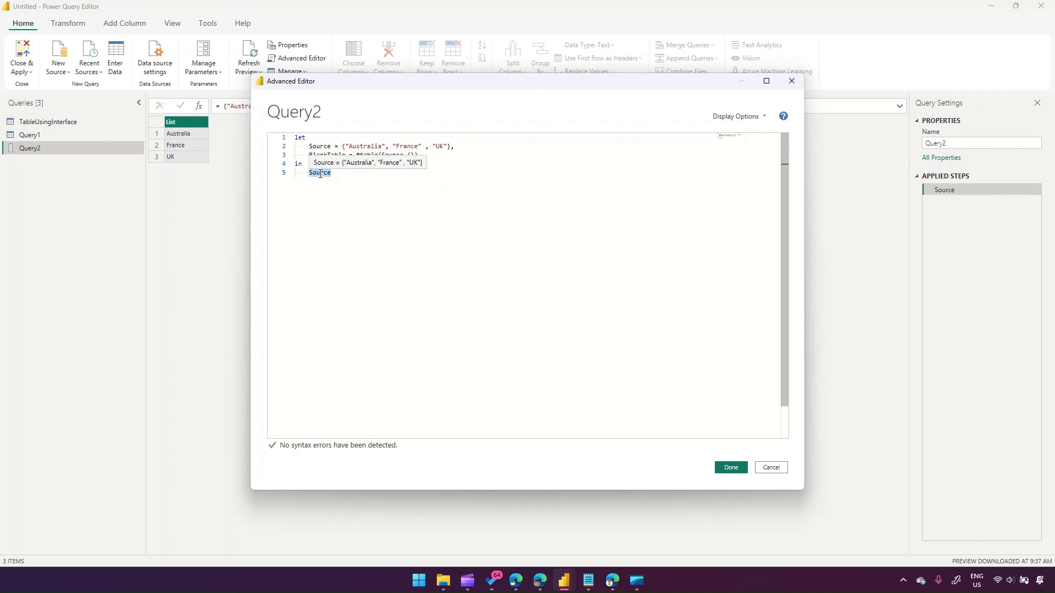
pyautogui.write('BlankTable')
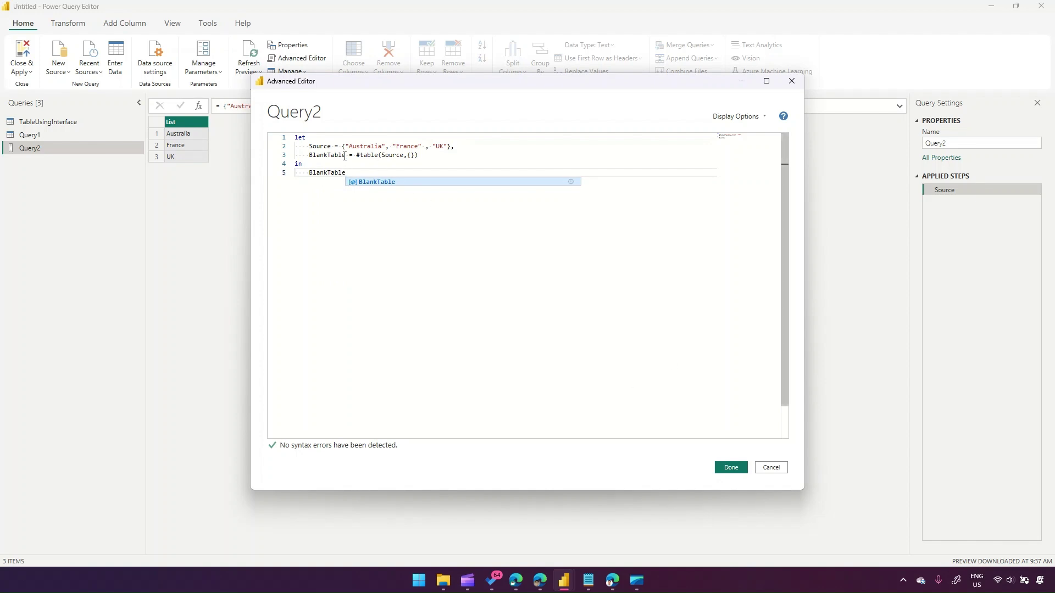
pyautogui.moveTo(309, 146); pyautogui.dragTo(463, 146)
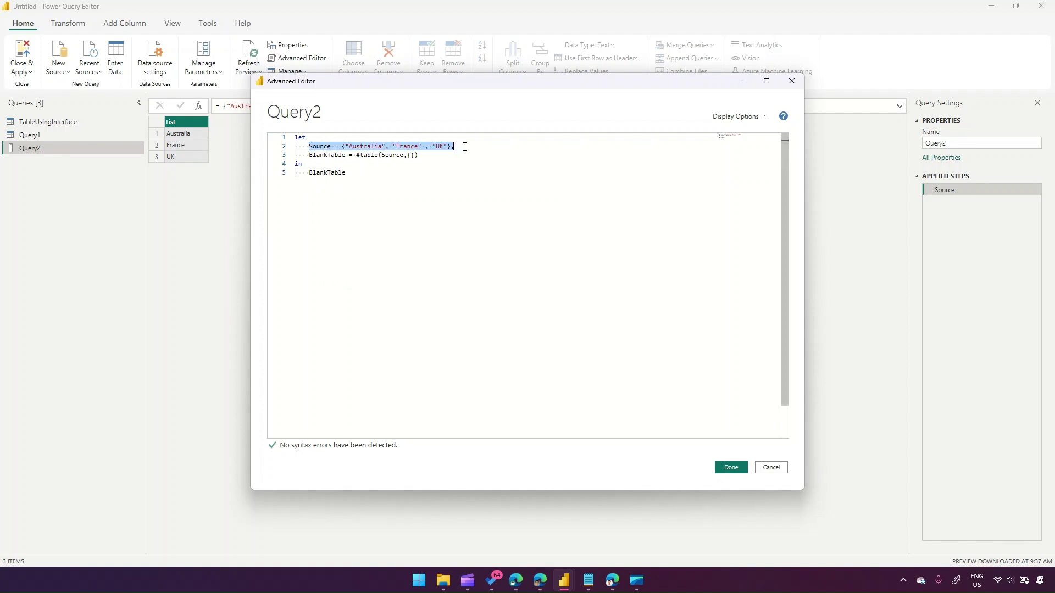
pyautogui.click(341, 161)
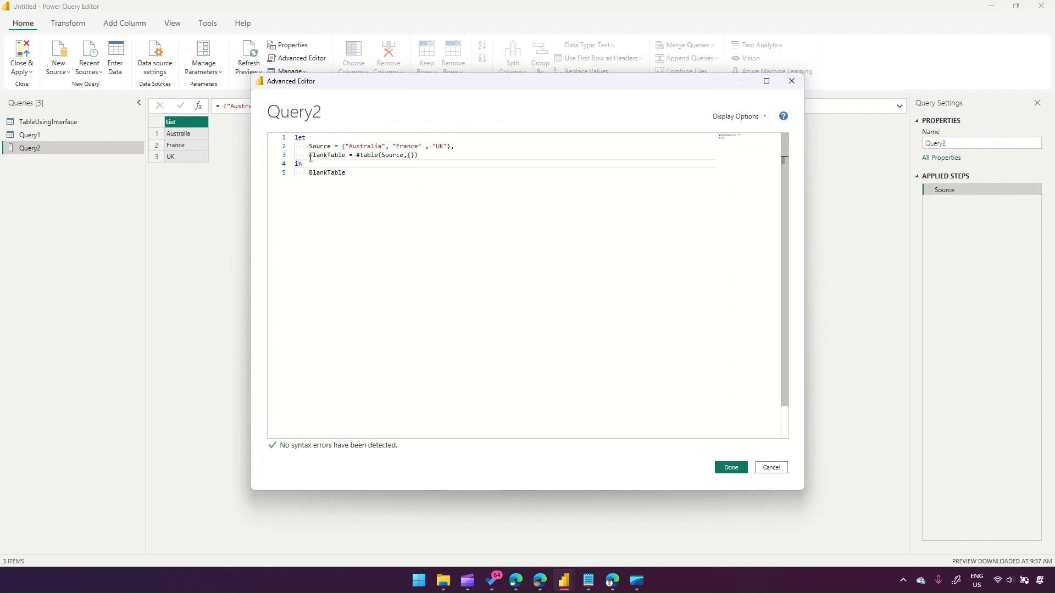
pyautogui.moveTo(309, 155); pyautogui.dragTo(347, 156)
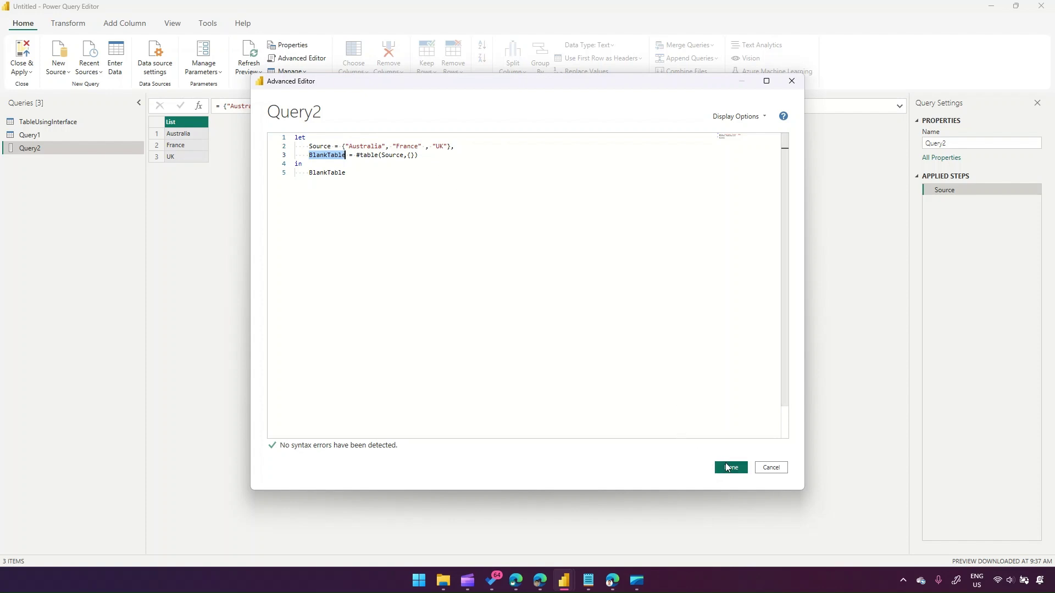
pyautogui.click(730, 467)
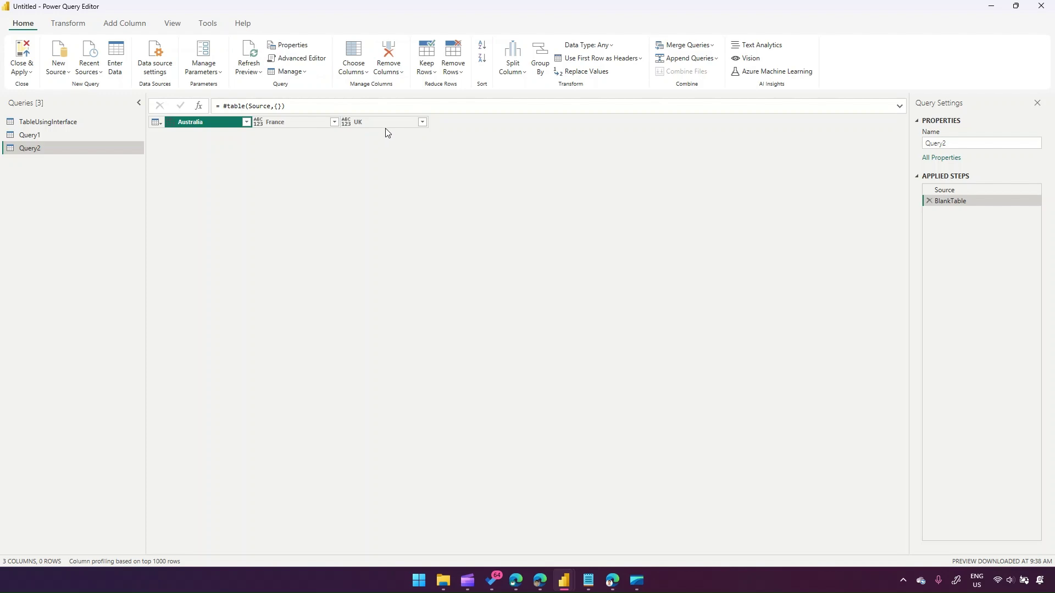
# - Review Query2's empty Australia, France, UK table, then apply the query changes
pyautogui.hotkey('alt', 'Tab')
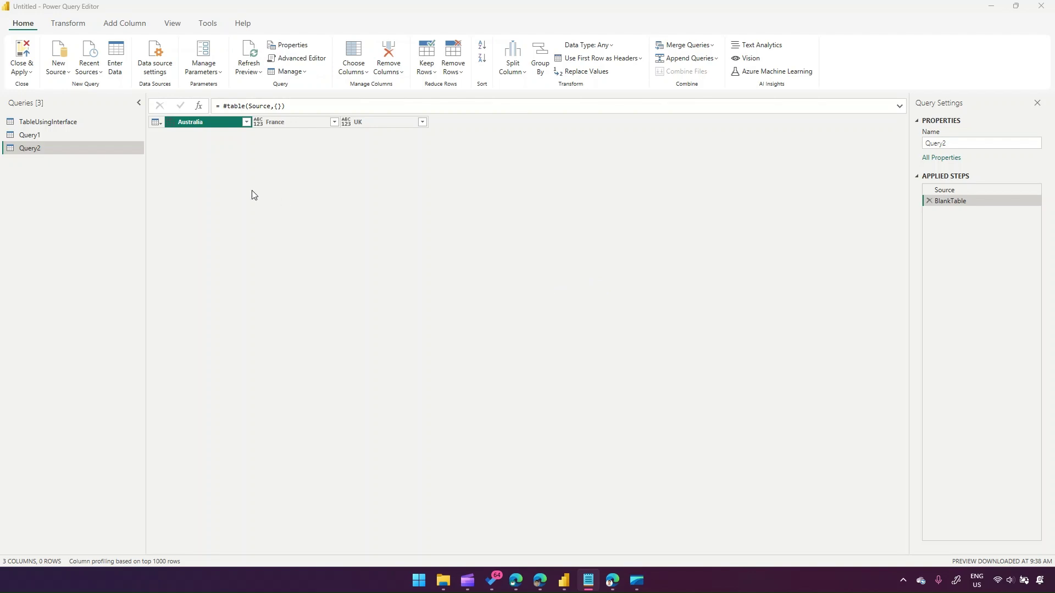
pyautogui.click(22, 57)
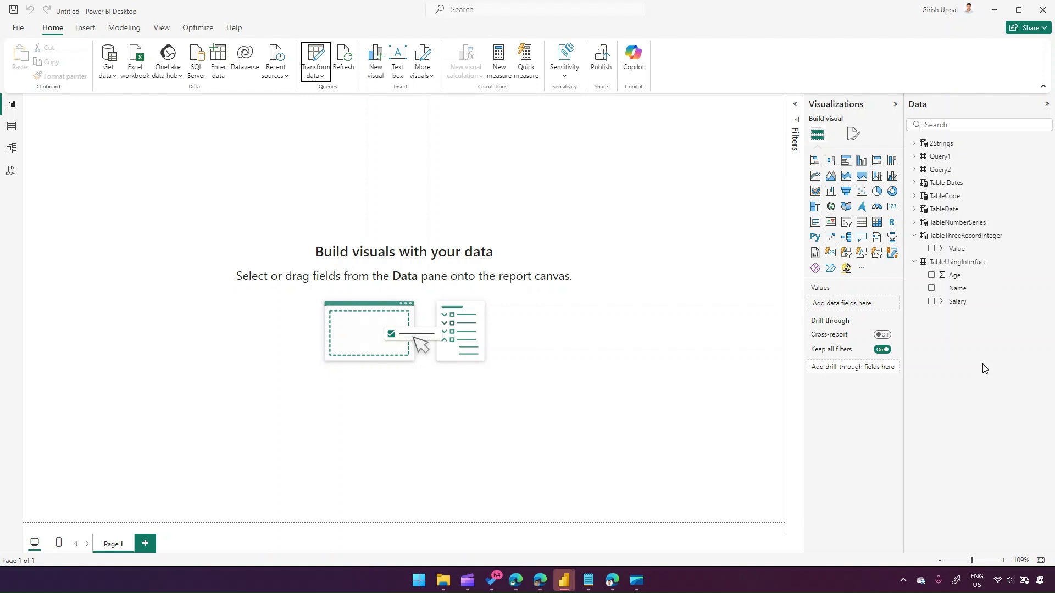
# - Check the Data pane for Query1 and Query2 among the loaded tables
pyautogui.moveTo(943, 214)
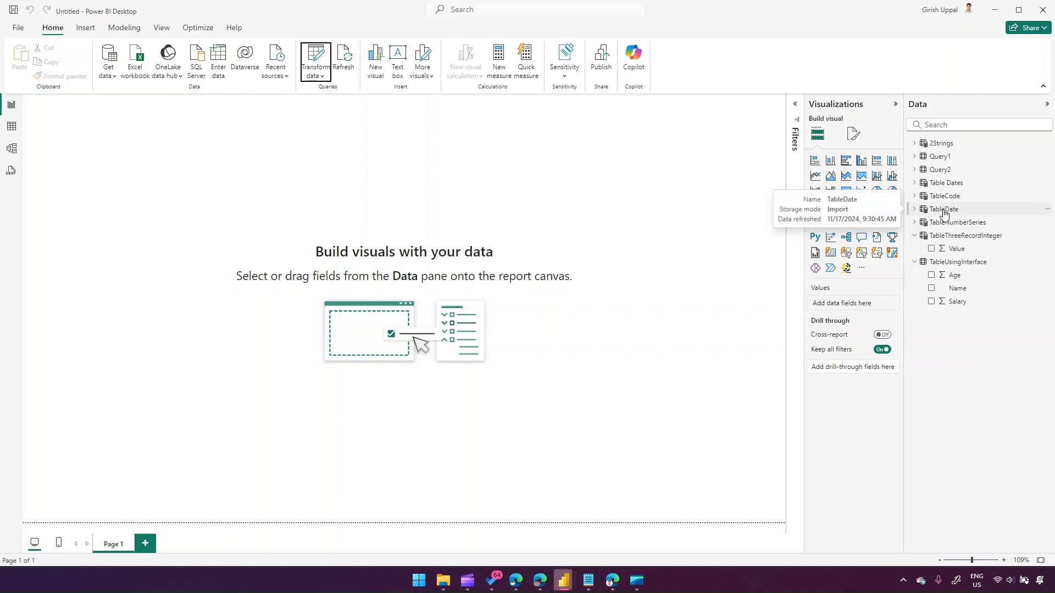